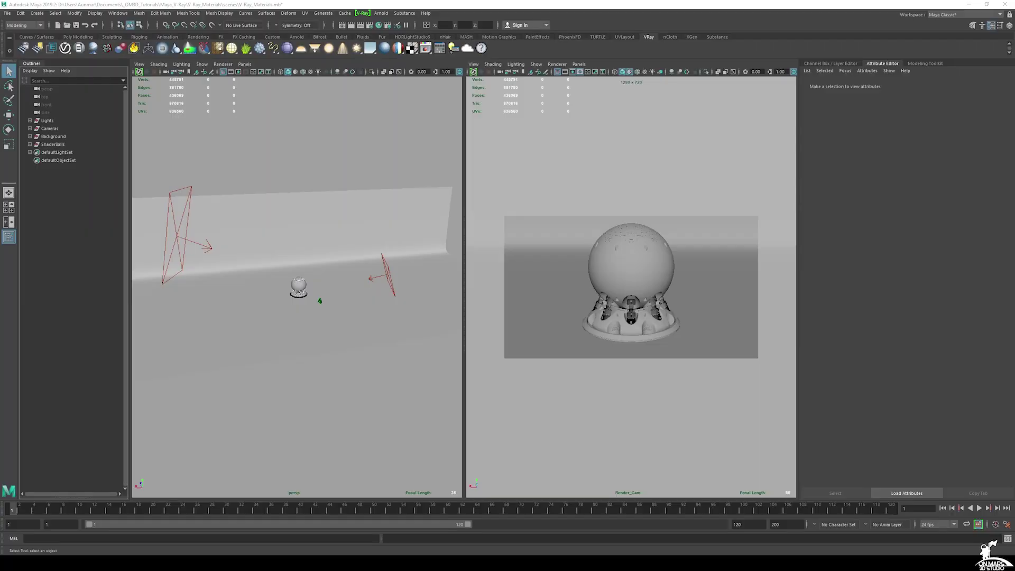
Step: Open the Hypershade and create a new V-Ray Mtl material for the shader ball
{"action": "scroll", "coordinate": [305, 261], "scroll_direction": "up", "scroll_amount": 6}
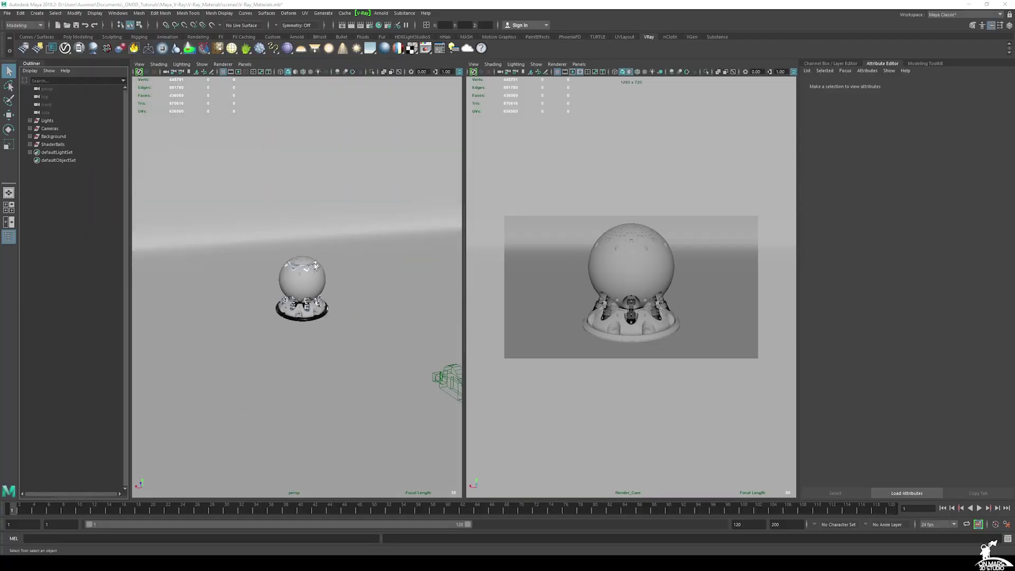
{"action": "mouse_move", "coordinate": [351, 273]}
{"action": "middle_mouse_down", "text": "alt"}
{"action": "mouse_move", "coordinate": [314, 270]}
{"action": "mouse_move", "coordinate": [354, 279]}
{"action": "mouse_move", "coordinate": [334, 281]}
{"action": "middle_mouse_up", "text": "alt"}
{"action": "scroll", "coordinate": [325, 275], "scroll_direction": "up", "scroll_amount": 2}
{"action": "scroll", "coordinate": [333, 284], "scroll_direction": "up", "scroll_amount": 3}
{"action": "scroll", "coordinate": [340, 277], "scroll_direction": "up", "scroll_amount": 1}
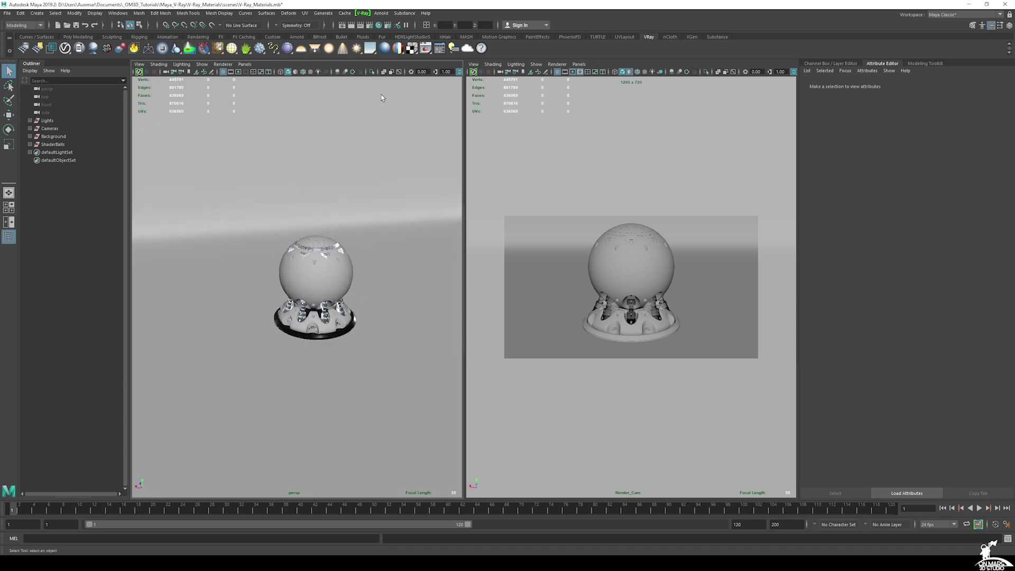
{"action": "mouse_move", "coordinate": [365, 145]}
{"action": "middle_mouse_down", "text": "alt"}
{"action": "mouse_move", "coordinate": [365, 155]}
{"action": "mouse_move", "coordinate": [376, 147]}
{"action": "mouse_move", "coordinate": [369, 139]}
{"action": "middle_mouse_up", "text": "alt"}
{"action": "scroll", "coordinate": [366, 154], "scroll_direction": "up", "scroll_amount": 4}
{"action": "left_click", "coordinate": [379, 26]}
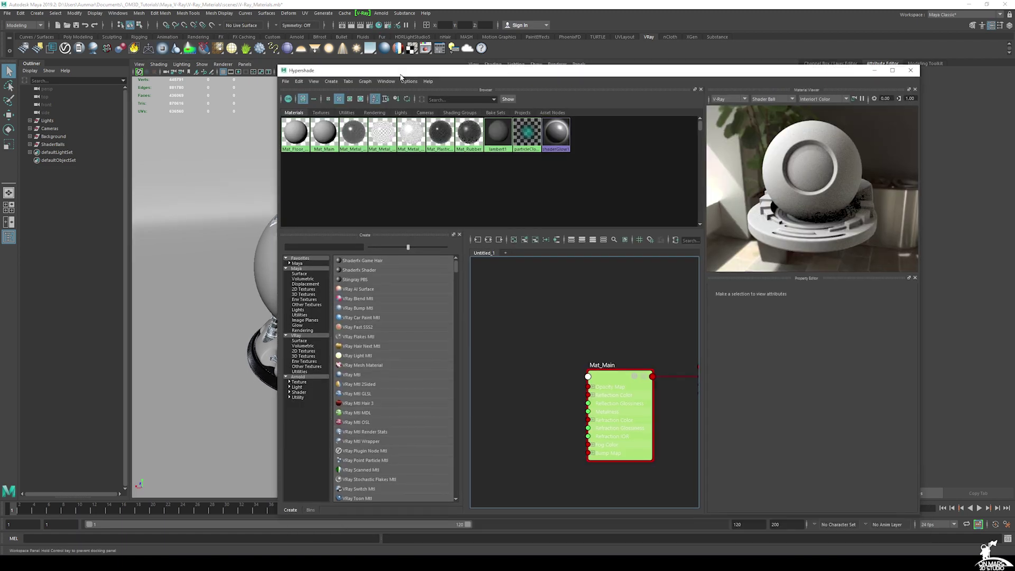
{"action": "left_click_drag", "start_coordinate": [400, 74], "coordinate": [388, 72]}
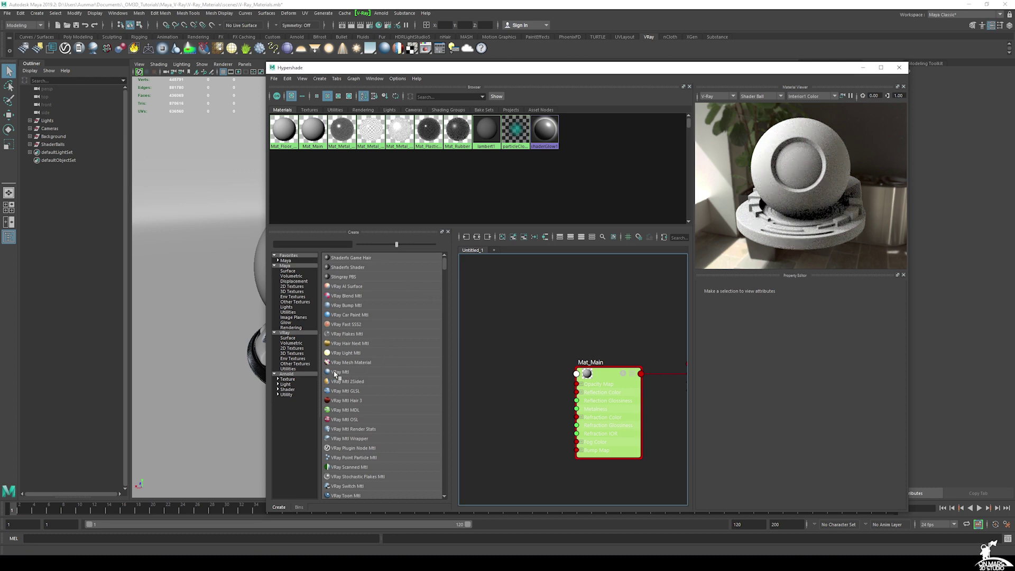
{"action": "left_click", "coordinate": [343, 373]}
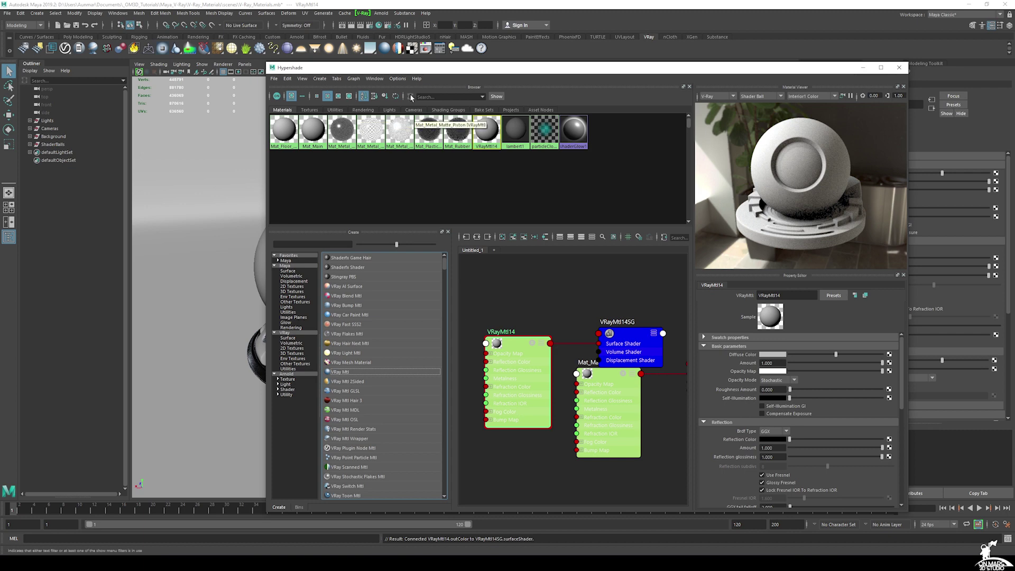
Step: Select the shader ball's top cap and main body in the perspective view and assign the new V-Ray material to them
{"action": "left_click_drag", "start_coordinate": [429, 68], "coordinate": [571, 66]}
{"action": "left_click", "coordinate": [317, 211]}
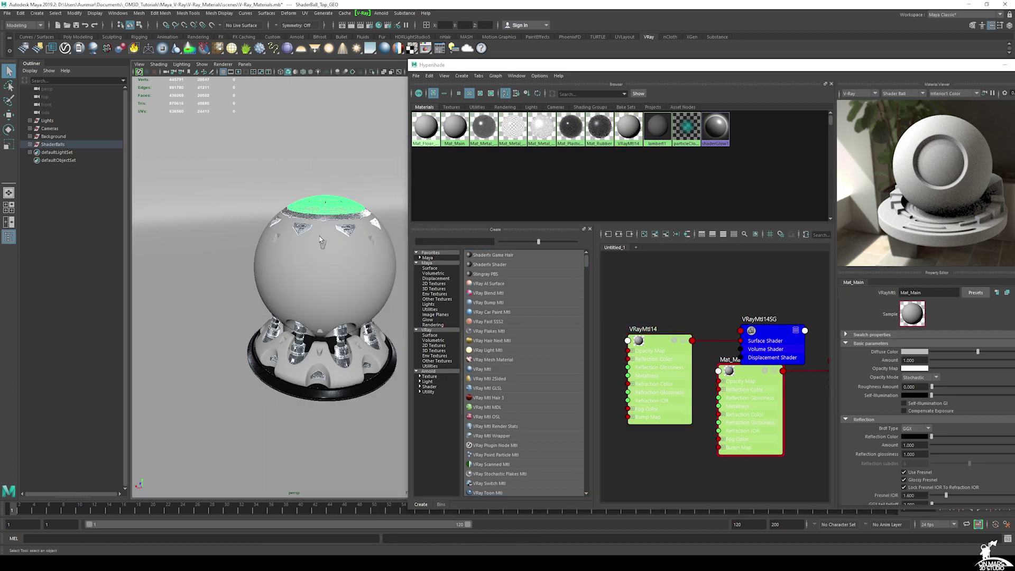
{"action": "right_click", "coordinate": [652, 344]}
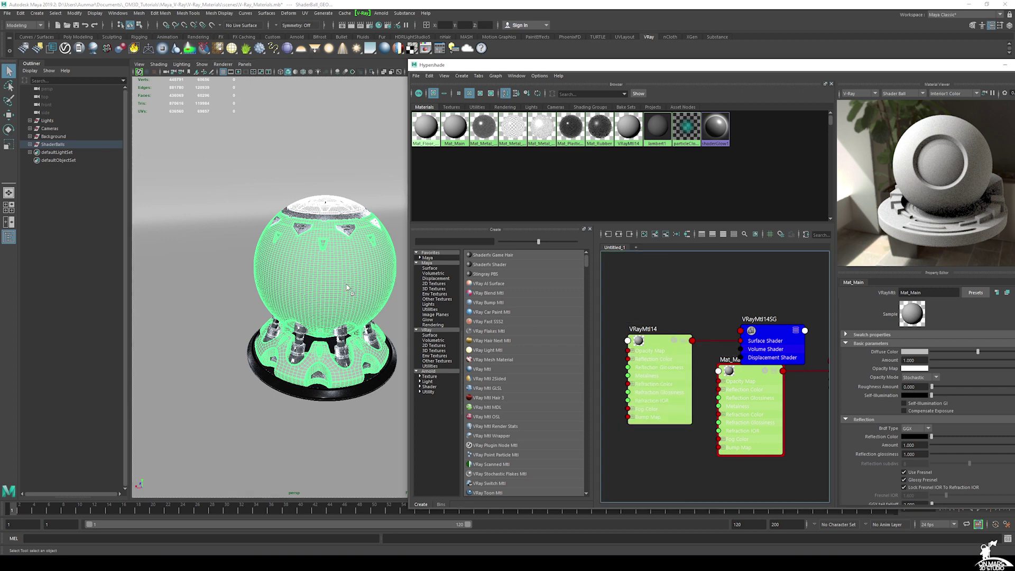
{"action": "middle_click_drag", "start_coordinate": [347, 288], "coordinate": [345, 287]}
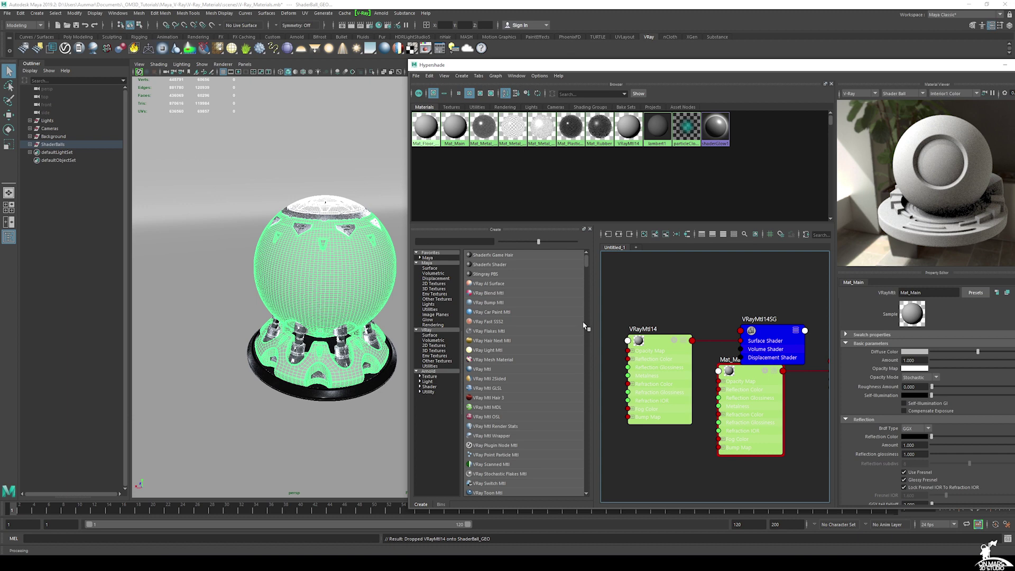
{"action": "right_click", "coordinate": [658, 347]}
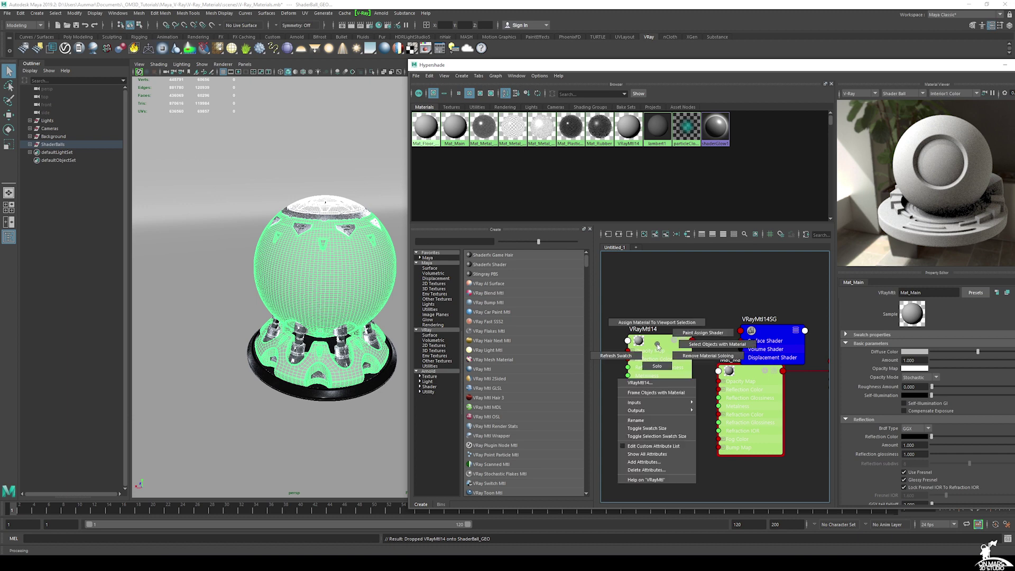
{"action": "right_click_drag", "start_coordinate": [657, 346], "coordinate": [657, 327]}
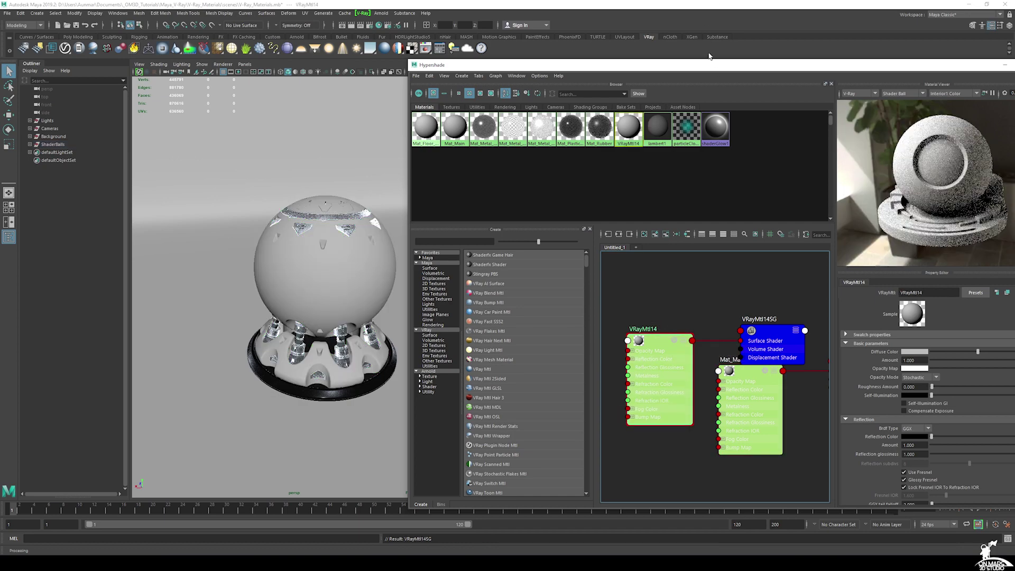
Step: Rename the new V-Ray material to Mat_Wood
{"action": "left_click_drag", "start_coordinate": [717, 68], "coordinate": [458, 65]}
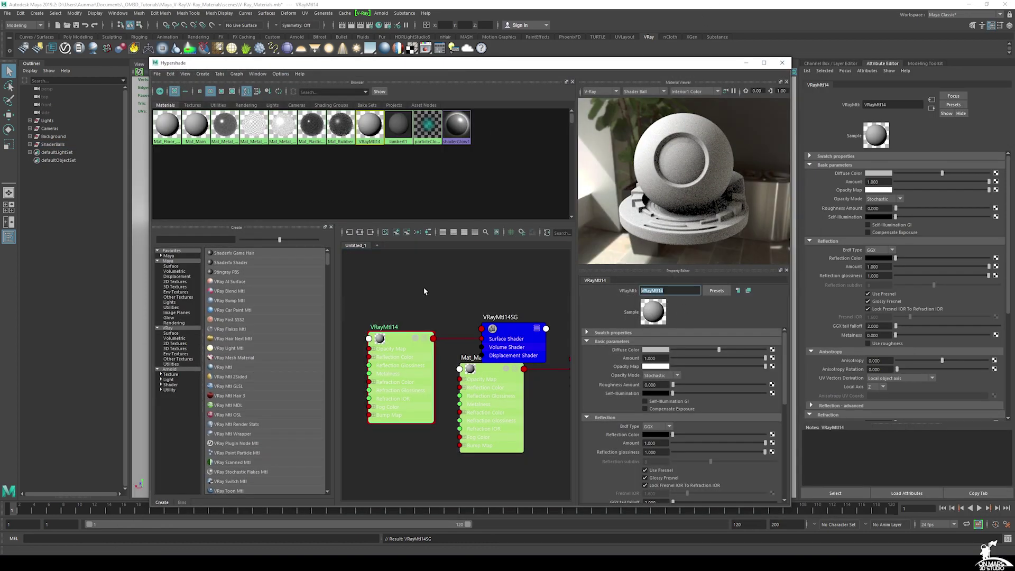
{"action": "type", "text": "Mat_Wood"}
{"action": "key", "text": "Return"}
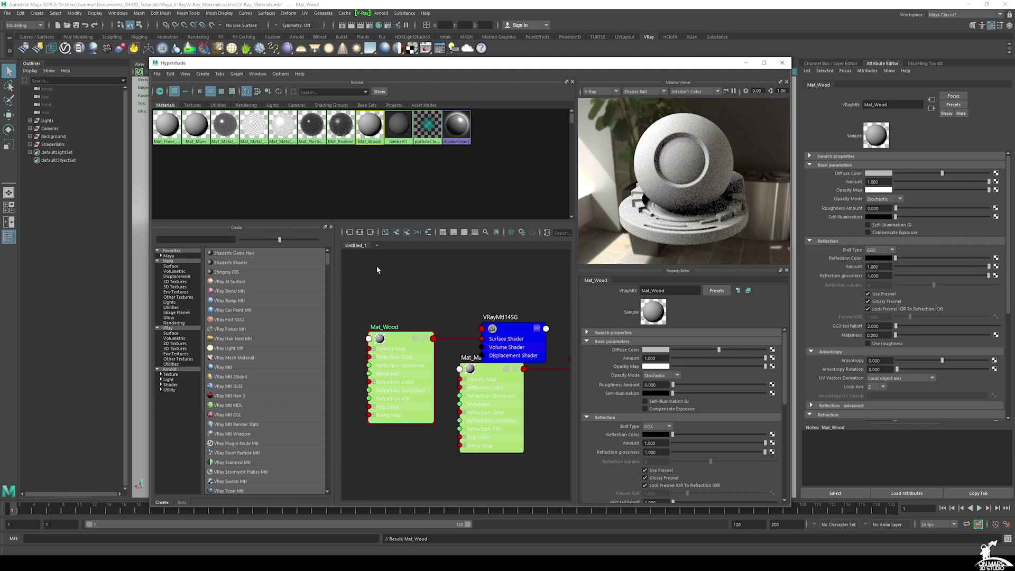
Step: Graph only the Mat_Wood material's network with its shading group in the Hypershade work area
{"action": "scroll", "coordinate": [483, 387], "scroll_direction": "down", "scroll_amount": 2}
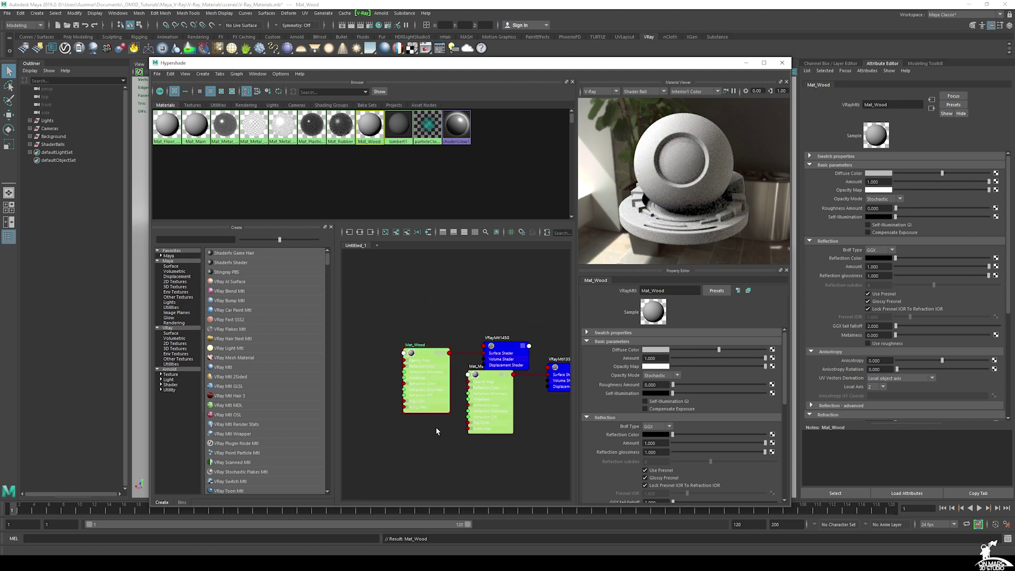
{"action": "left_click", "coordinate": [417, 305]}
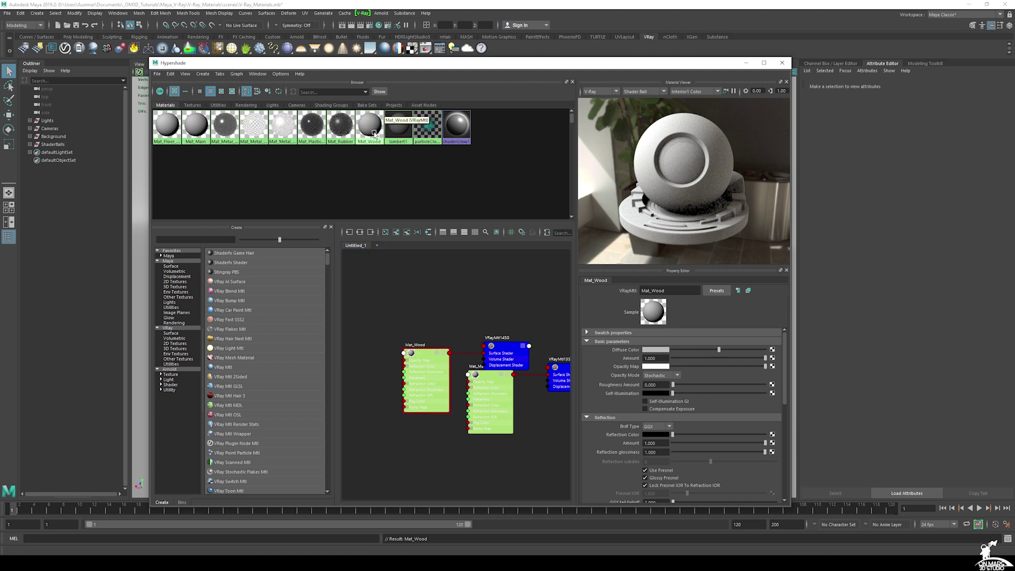
{"action": "left_click", "coordinate": [361, 233]}
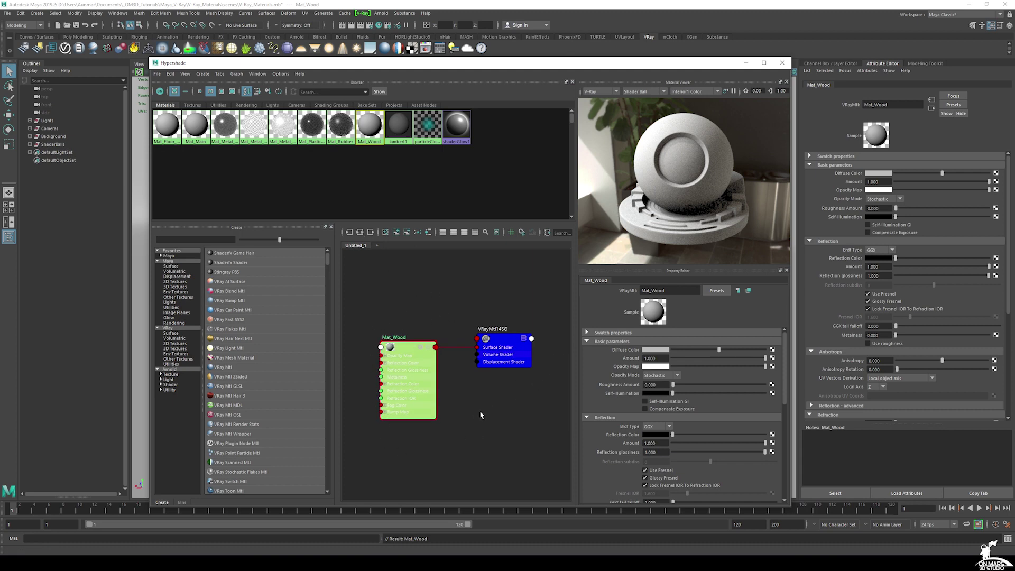
{"action": "middle_click_drag", "start_coordinate": [458, 413], "coordinate": [477, 416], "text": "alt"}
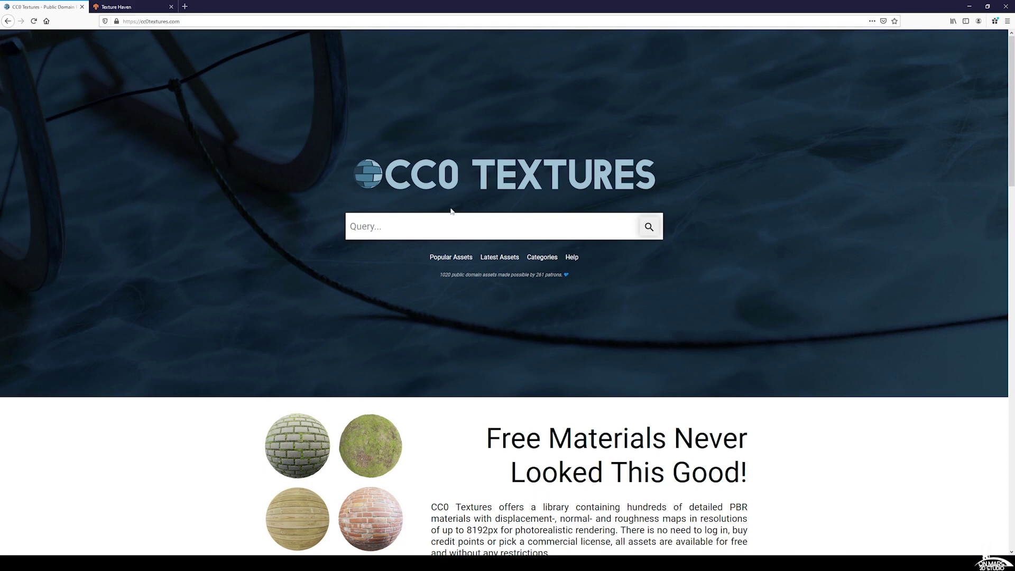
Step: Switch to the browser and look through the full asset list on the CC0 Textures site
{"action": "scroll", "coordinate": [450, 211], "scroll_direction": "down", "scroll_amount": 5}
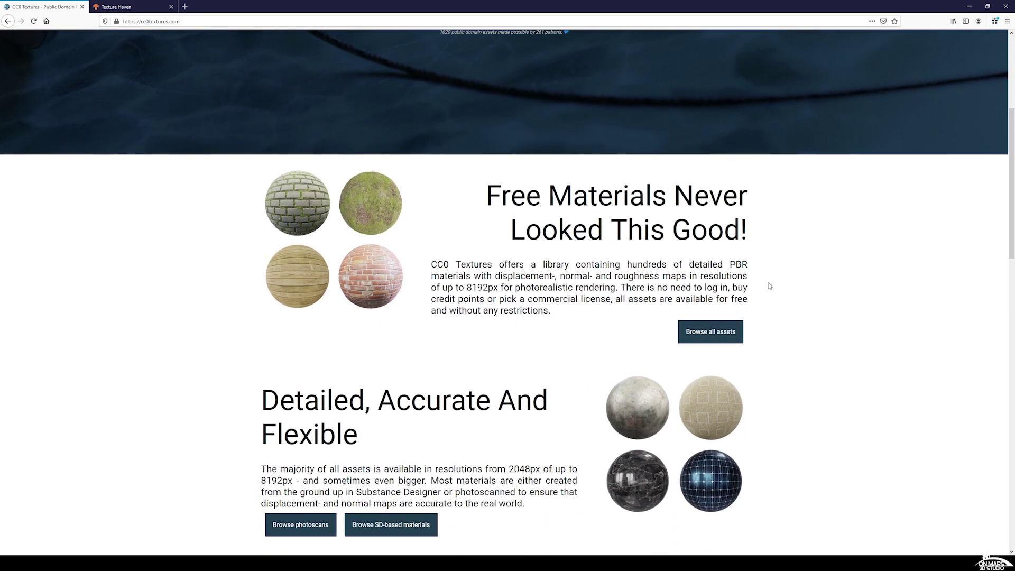
{"action": "left_click", "coordinate": [713, 335]}
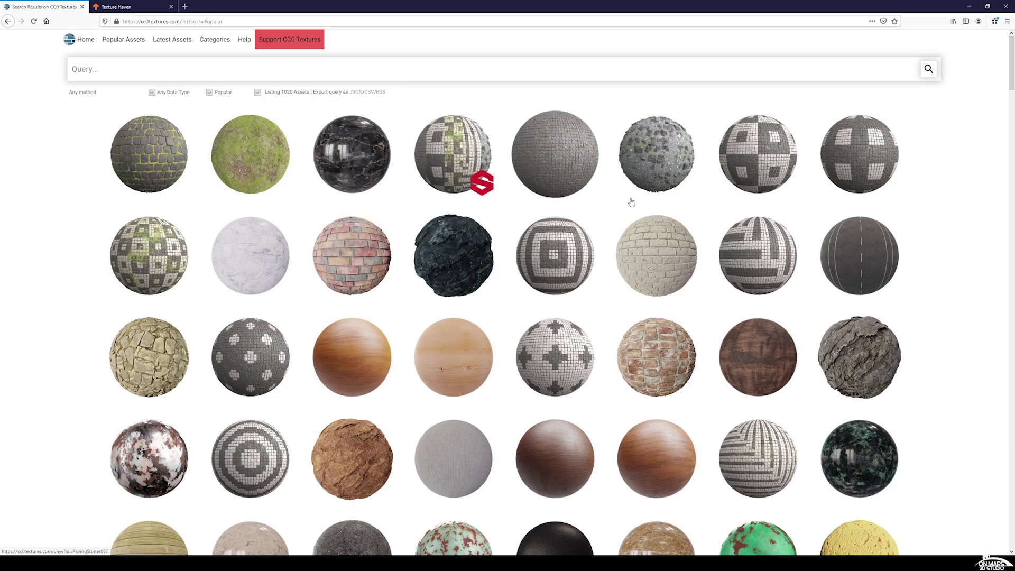
{"action": "scroll", "coordinate": [714, 236], "scroll_direction": "down", "scroll_amount": 5}
{"action": "scroll", "coordinate": [713, 241], "scroll_direction": "up", "scroll_amount": 4}
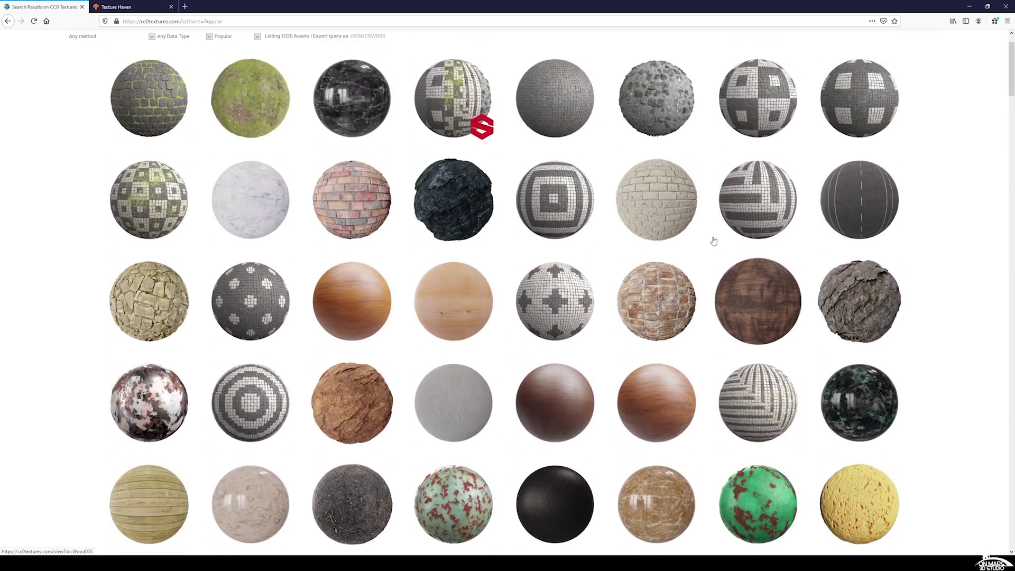
{"action": "scroll", "coordinate": [714, 241], "scroll_direction": "up", "scroll_amount": 1}
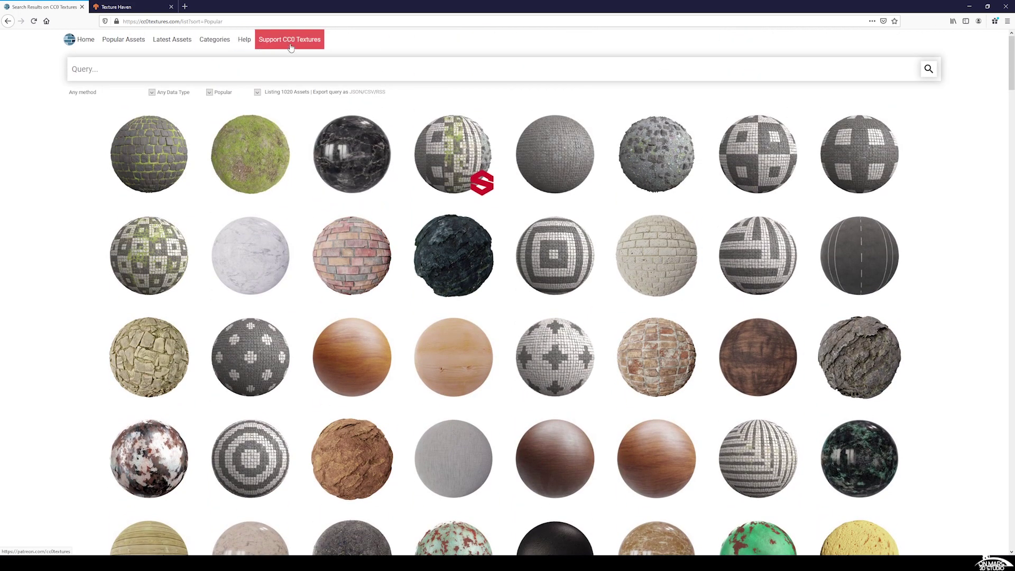
Step: Open the textures catalogue on the Texture Haven site and look through its popular textures
{"action": "left_click", "coordinate": [123, 5]}
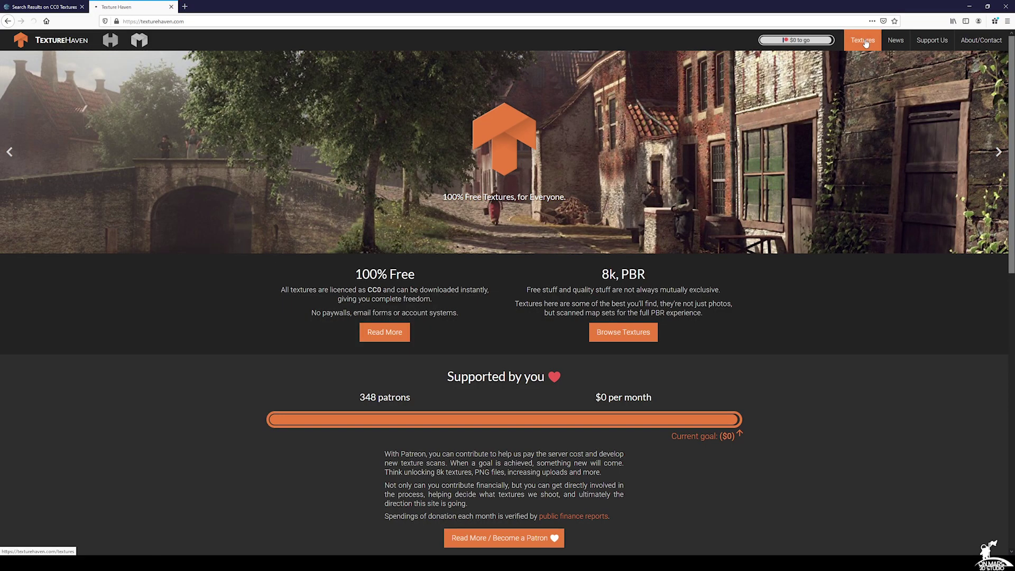
{"action": "left_click", "coordinate": [863, 41]}
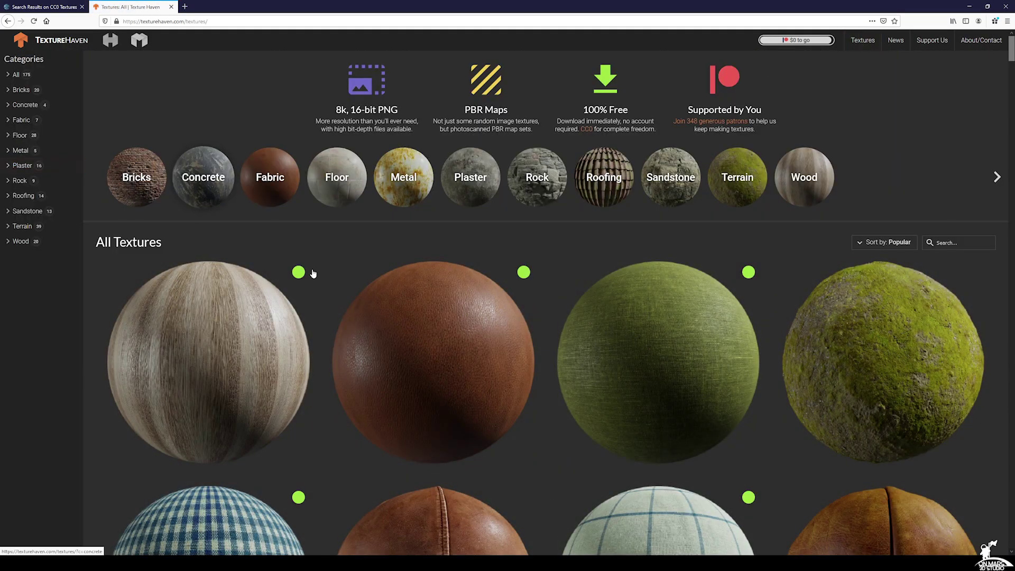
{"action": "scroll", "coordinate": [378, 337], "scroll_direction": "down", "scroll_amount": 3}
{"action": "scroll", "coordinate": [450, 402], "scroll_direction": "down", "scroll_amount": 3}
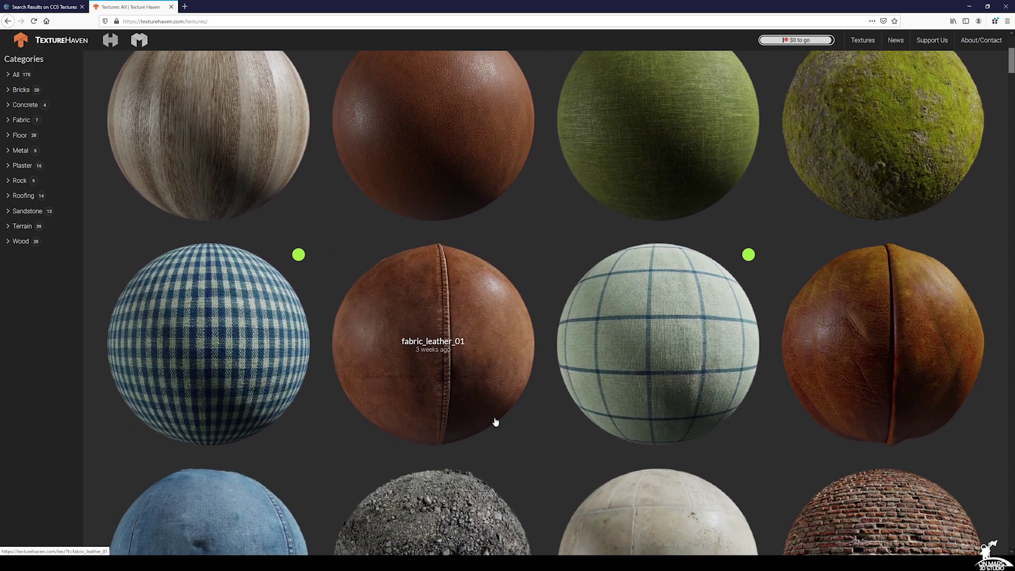
{"action": "scroll", "coordinate": [401, 410], "scroll_direction": "up", "scroll_amount": 4}
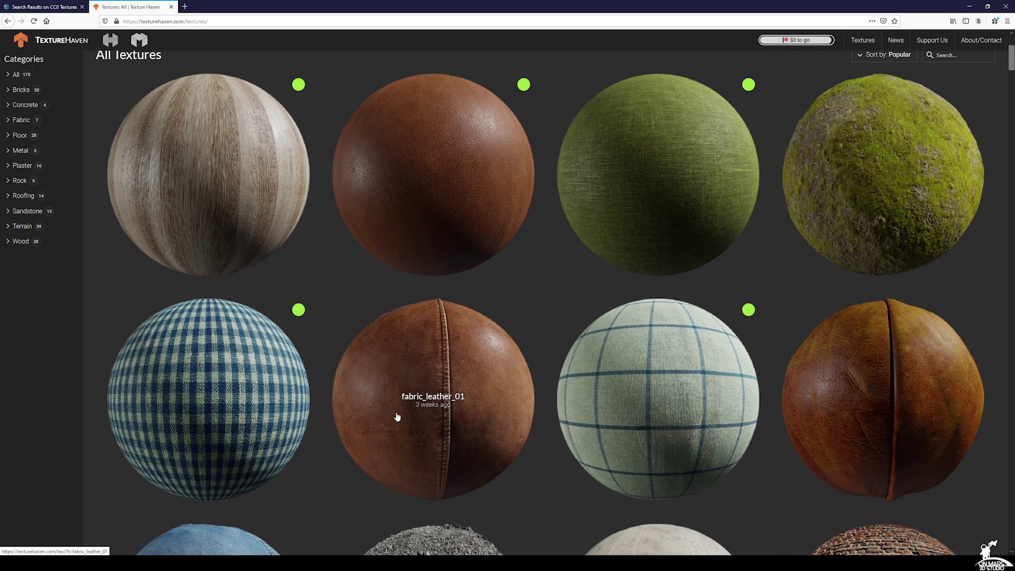
Step: Return to CC0 Textures, open the Wood 030 asset and download its 2K-JPG zip, saving the file
{"action": "left_click", "coordinate": [28, 3]}
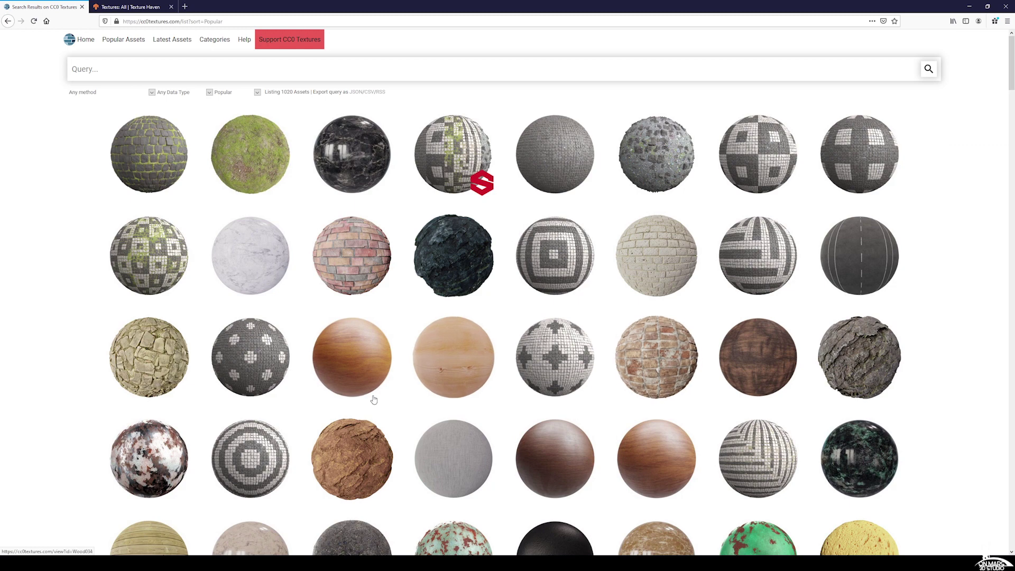
{"action": "left_click", "coordinate": [362, 365]}
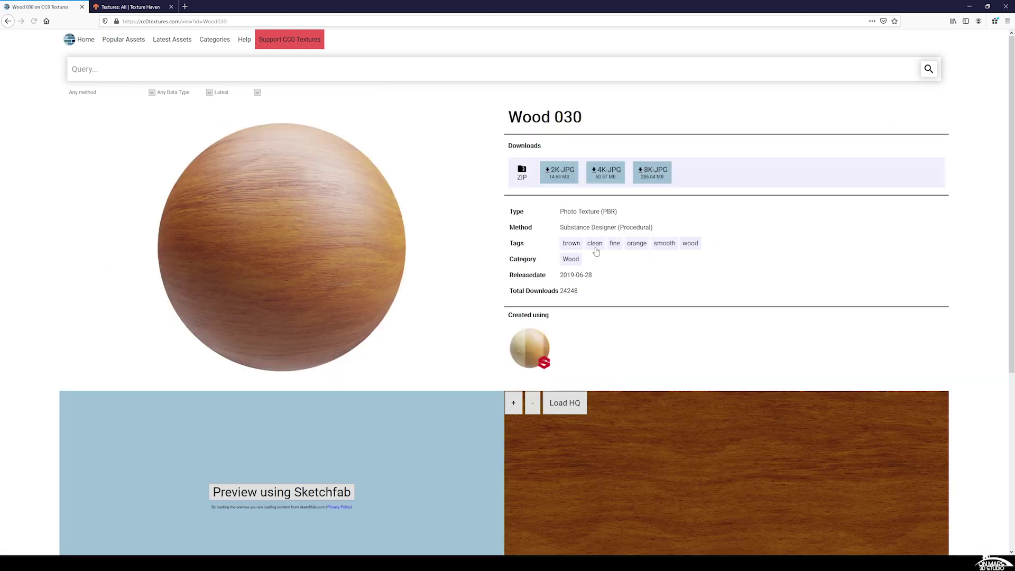
{"action": "scroll", "coordinate": [426, 316], "scroll_direction": "down", "scroll_amount": 5}
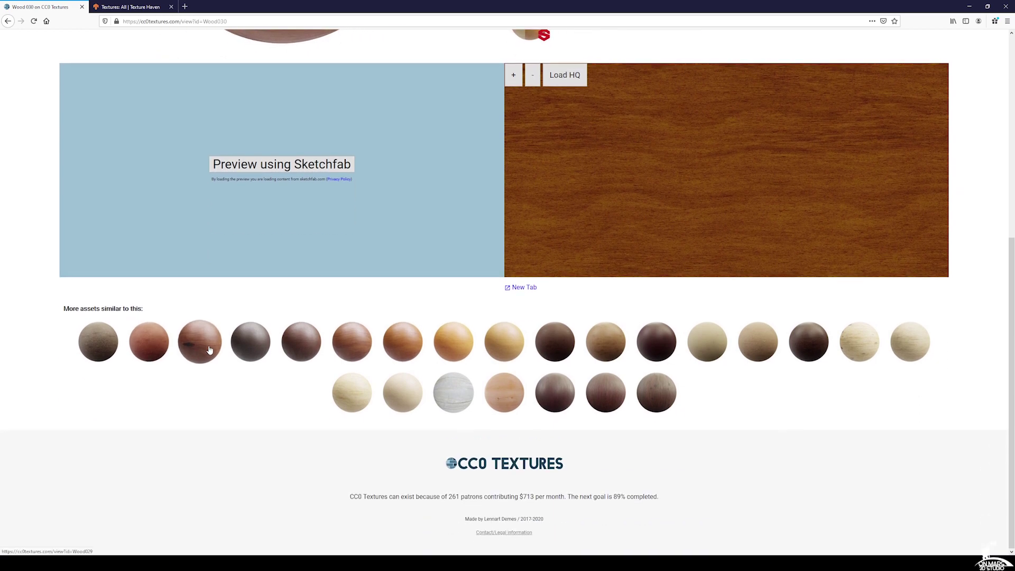
{"action": "scroll", "coordinate": [209, 348], "scroll_direction": "up", "scroll_amount": 6}
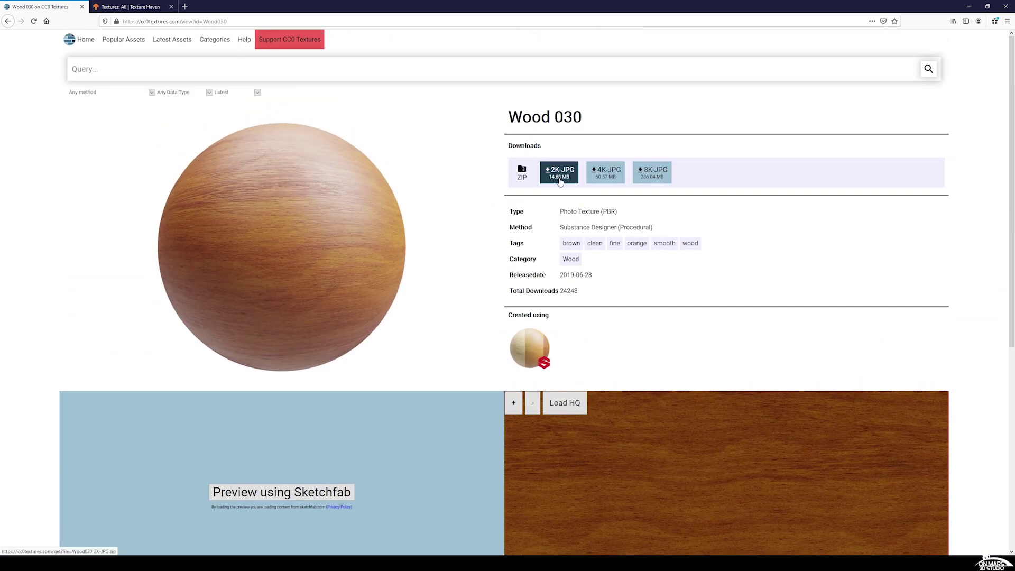
{"action": "left_click", "coordinate": [560, 180]}
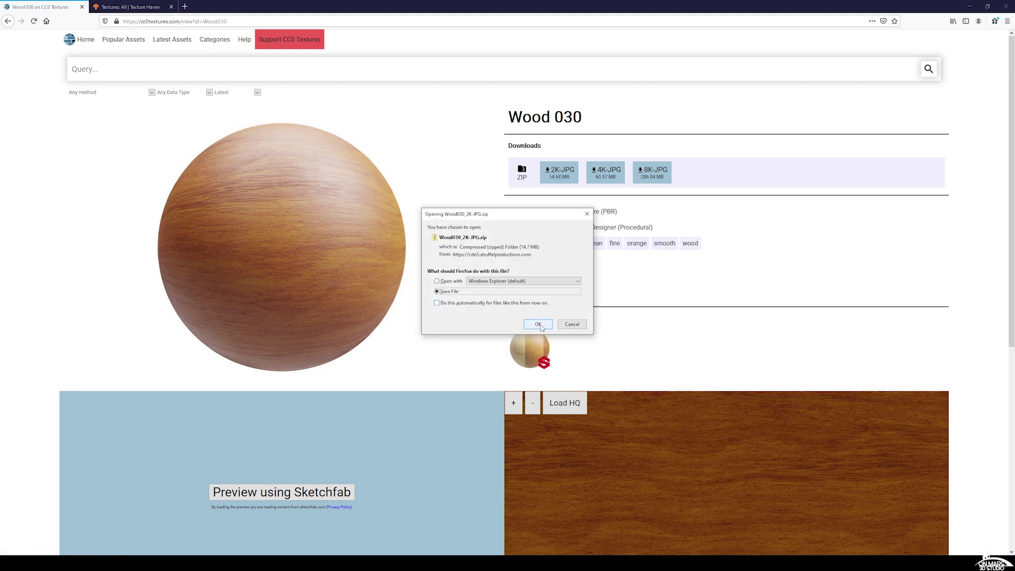
{"action": "left_click", "coordinate": [536, 323]}
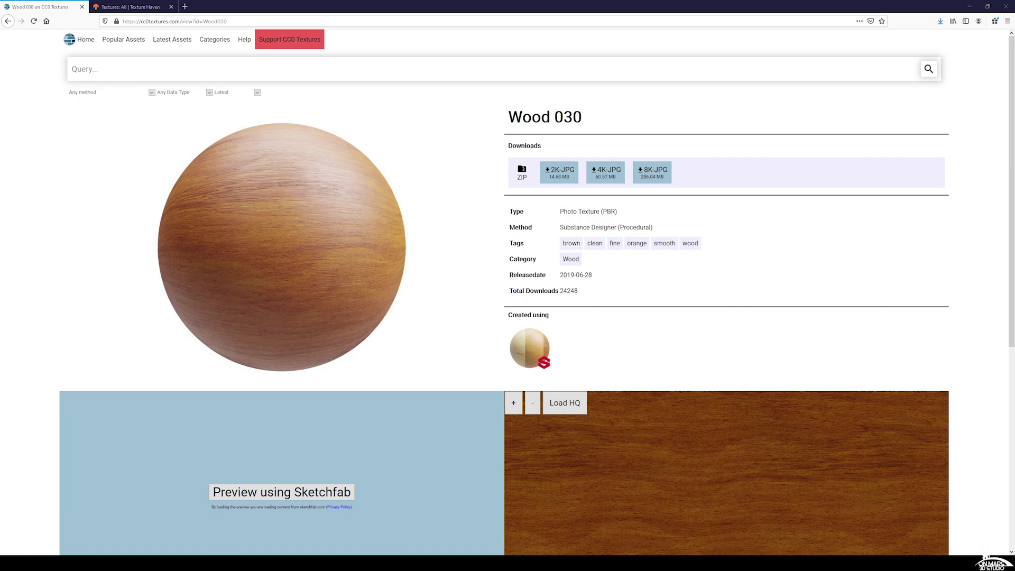
Step: Open the extracted Wood025_2K-JPG folder inside the project's sourceimages folder in File Explorer
{"action": "left_click_drag", "start_coordinate": [1014, 233], "coordinate": [517, 179]}
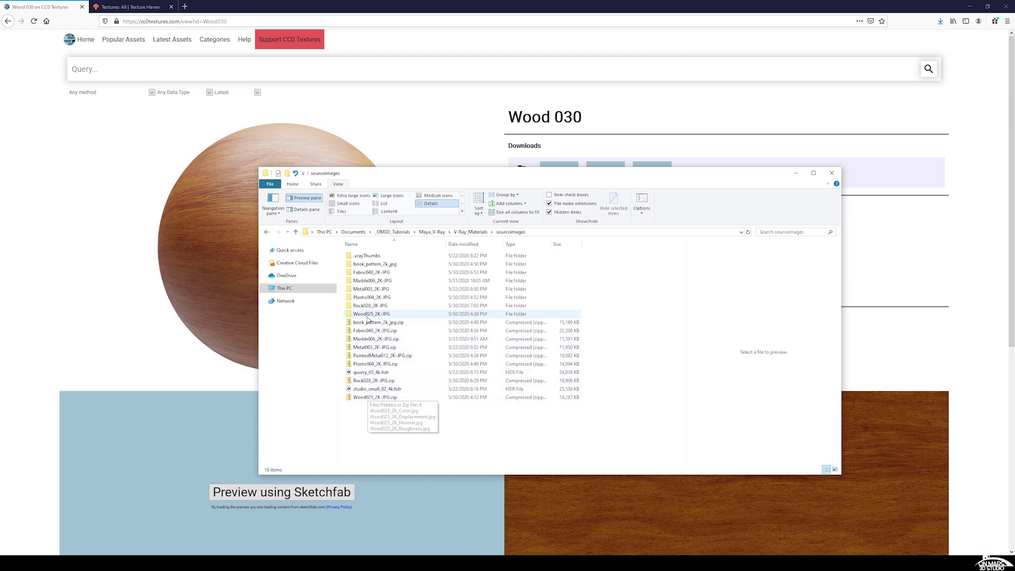
{"action": "right_click", "coordinate": [360, 399]}
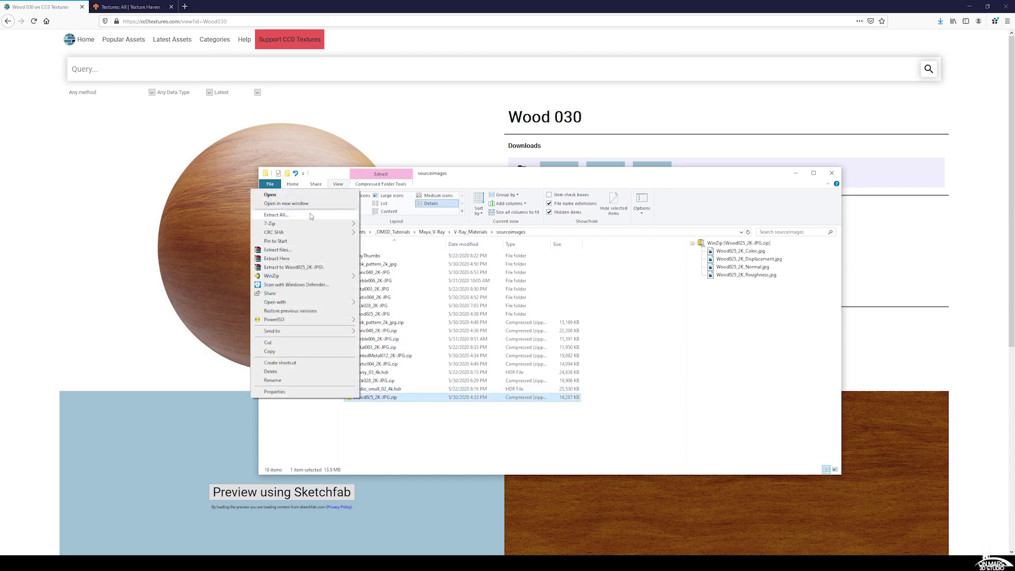
{"action": "left_click", "coordinate": [367, 315]}
{"action": "double_click", "coordinate": [366, 314]}
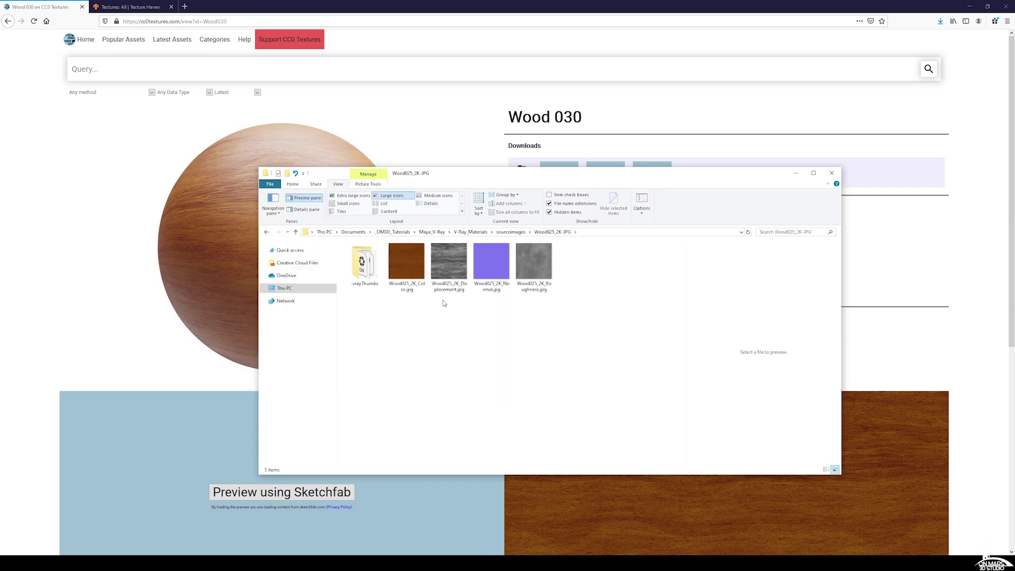
Step: Preview the Wood025 color, displacement, normal and roughness images, and mark the color, normal and roughness maps as the ones needed
{"action": "left_click", "coordinate": [412, 266]}
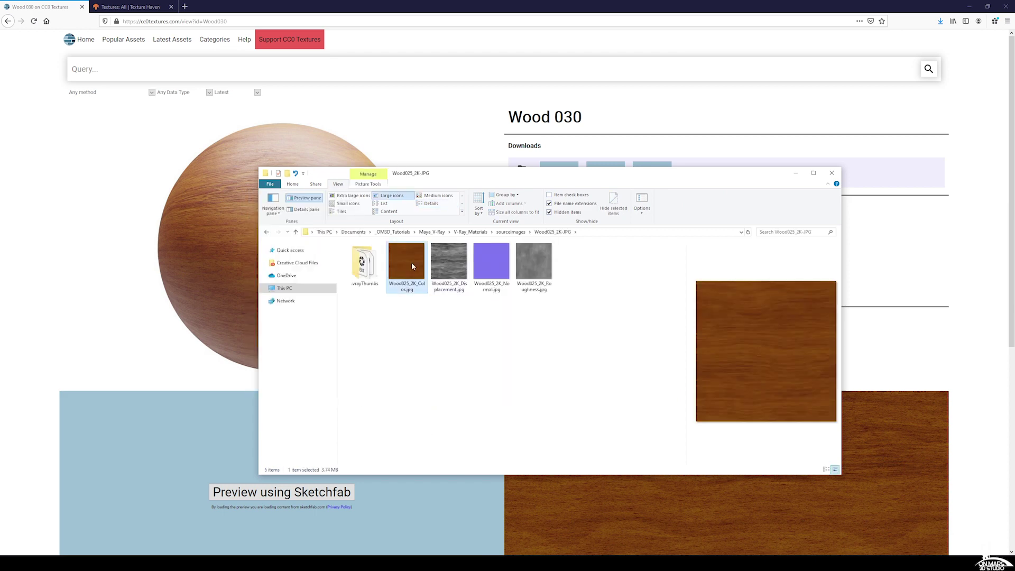
{"action": "left_click", "coordinate": [444, 265]}
{"action": "left_click", "coordinate": [488, 268]}
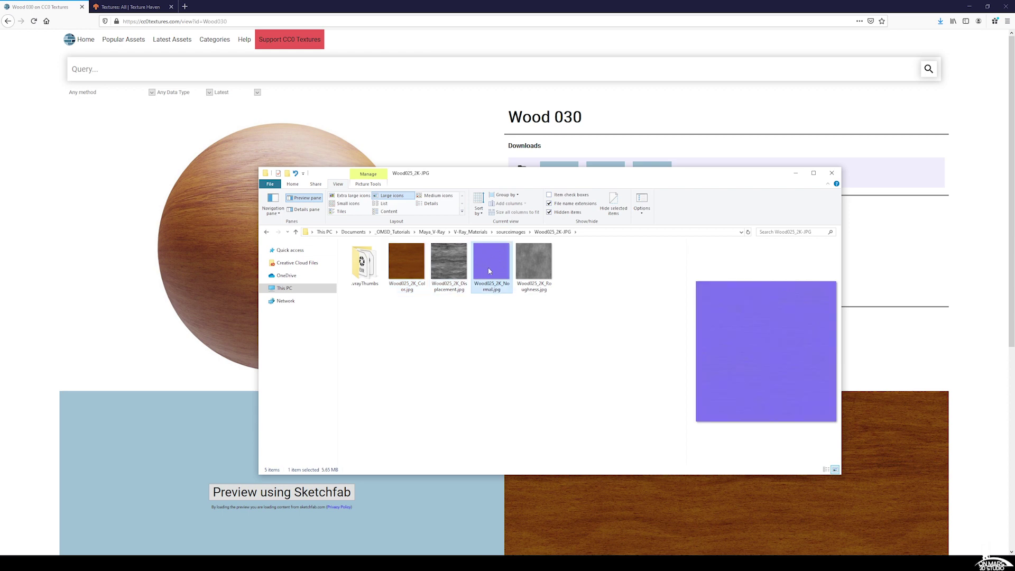
{"action": "left_click", "coordinate": [540, 268]}
{"action": "left_click_drag", "start_coordinate": [579, 318], "coordinate": [404, 272]}
{"action": "left_click", "coordinate": [457, 269], "text": "ctrl"}
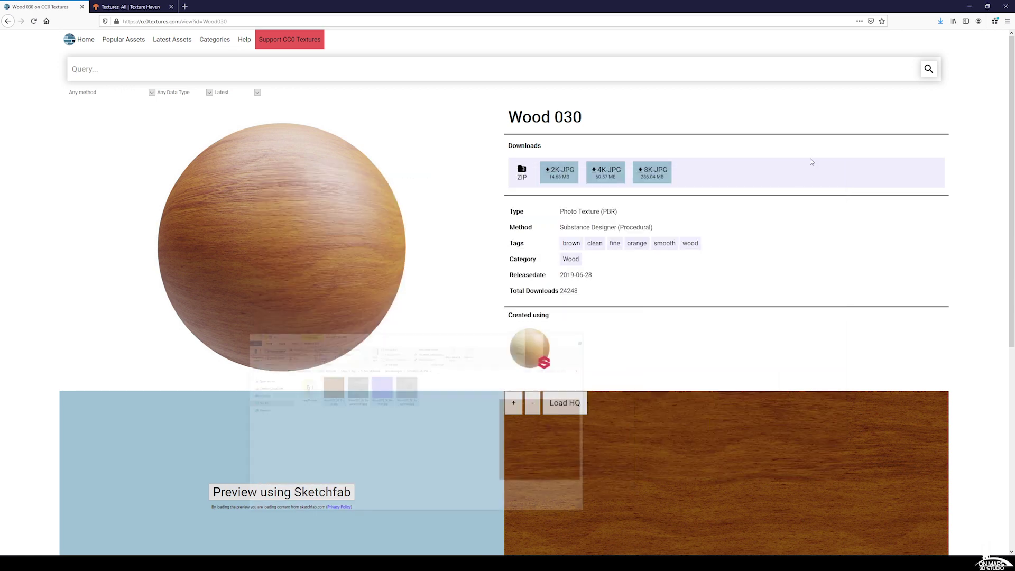
Step: Switch back to Maya's Hypershade, move the Wood025_2K-JPG folder window aside, and select the Mat_Wood node
{"action": "left_click", "coordinate": [795, 173]}
{"action": "left_click", "coordinate": [969, 7]}
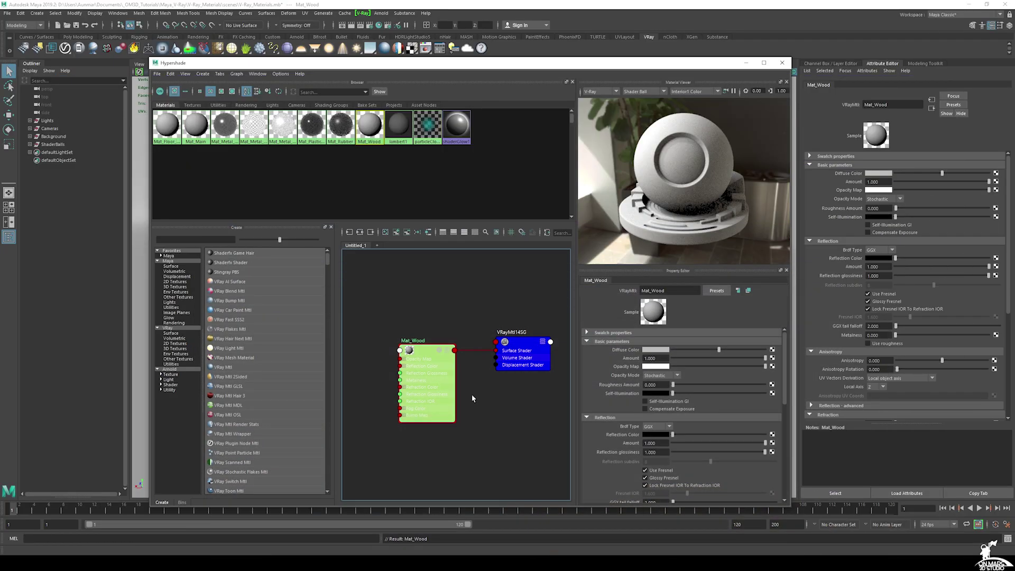
{"action": "left_click", "coordinate": [300, 563]}
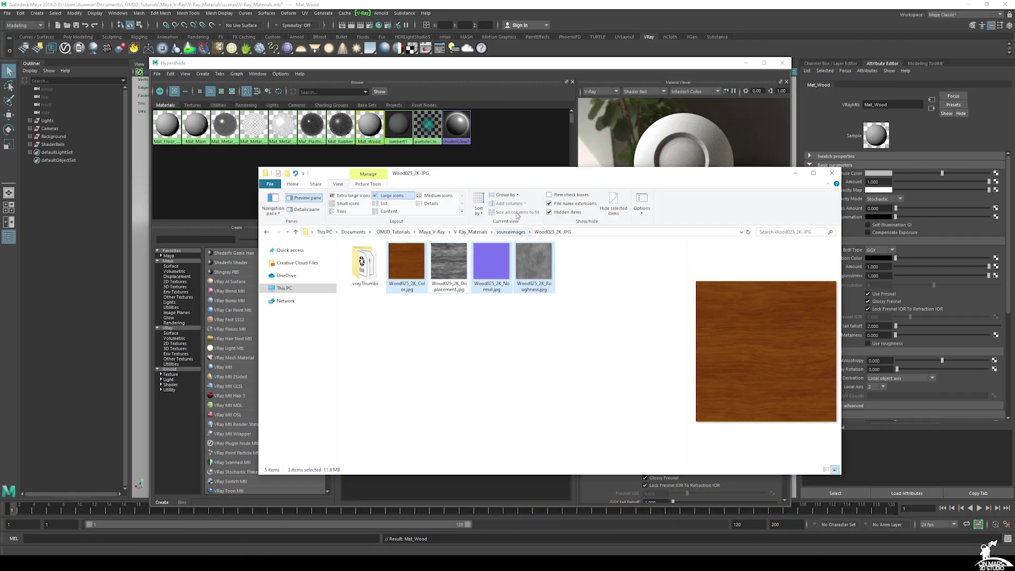
{"action": "left_click_drag", "start_coordinate": [533, 177], "coordinate": [826, 112]}
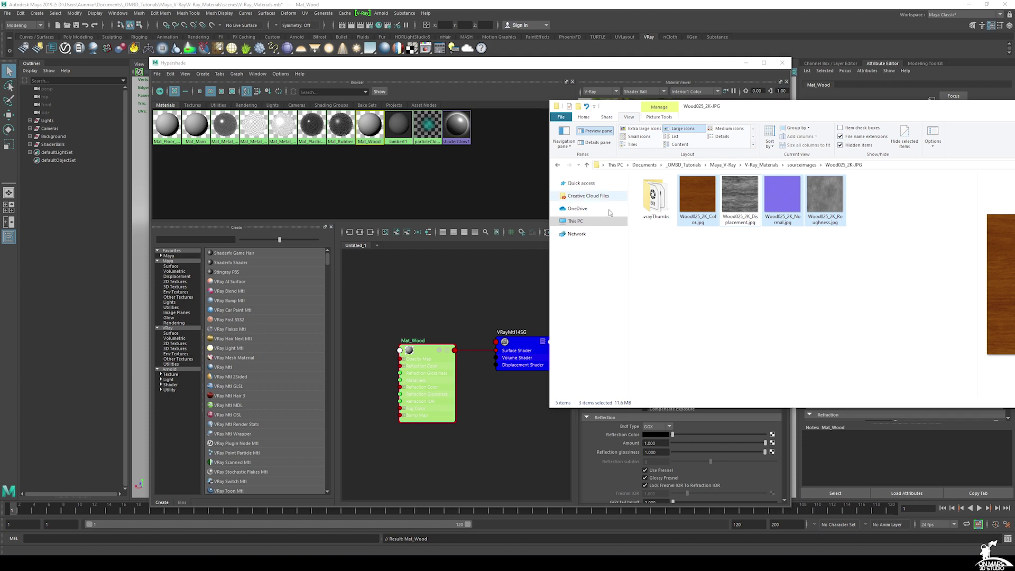
{"action": "left_click", "coordinate": [423, 323]}
{"action": "left_click", "coordinate": [421, 354]}
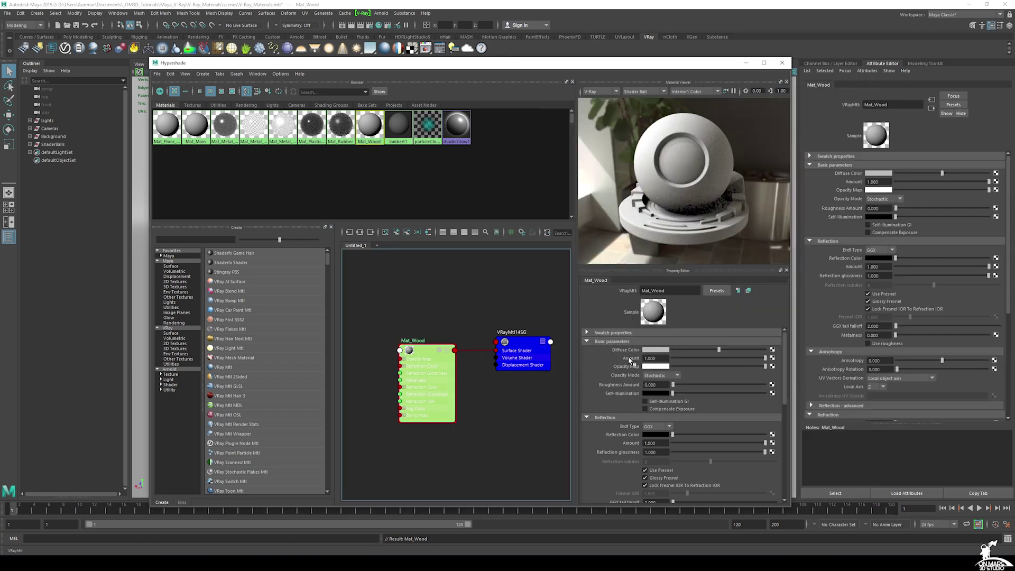
Step: Connect a File texture to Mat_Wood's diffuse color and load Wood025_2K_Color.jpg from the Wood025_2K-JPG folder
{"action": "left_click", "coordinate": [772, 350]}
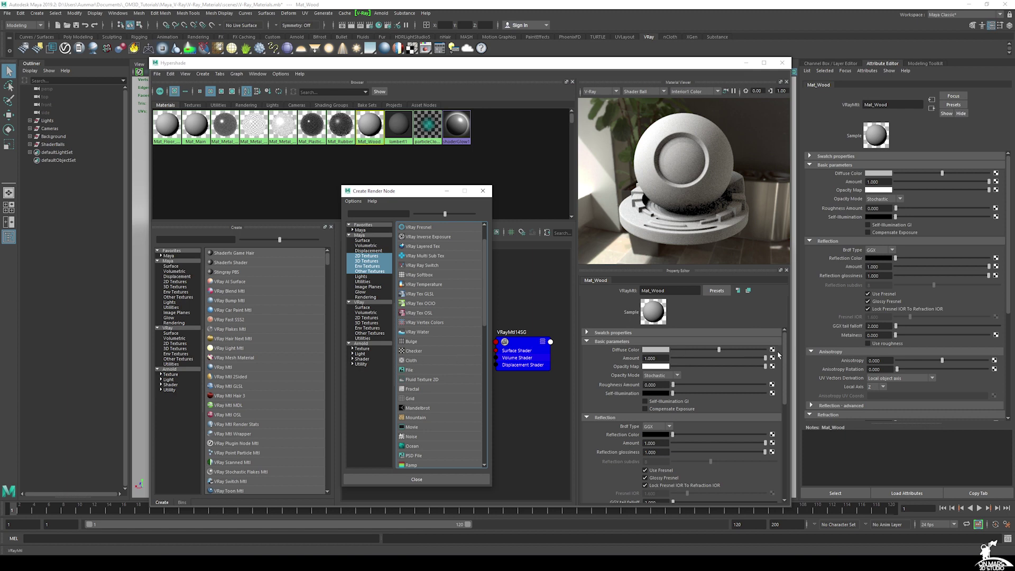
{"action": "left_click", "coordinate": [410, 370]}
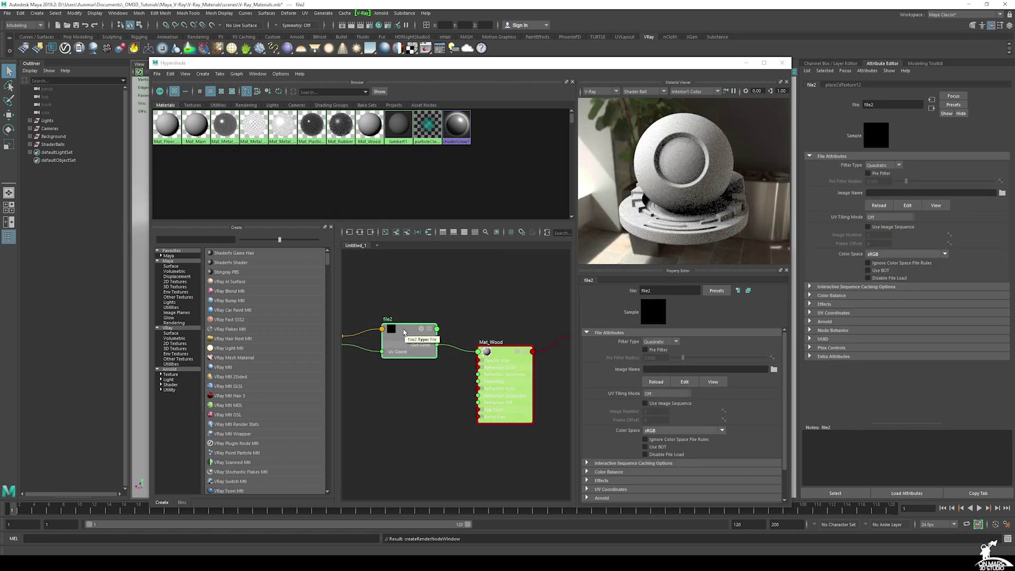
{"action": "left_click", "coordinate": [774, 369]}
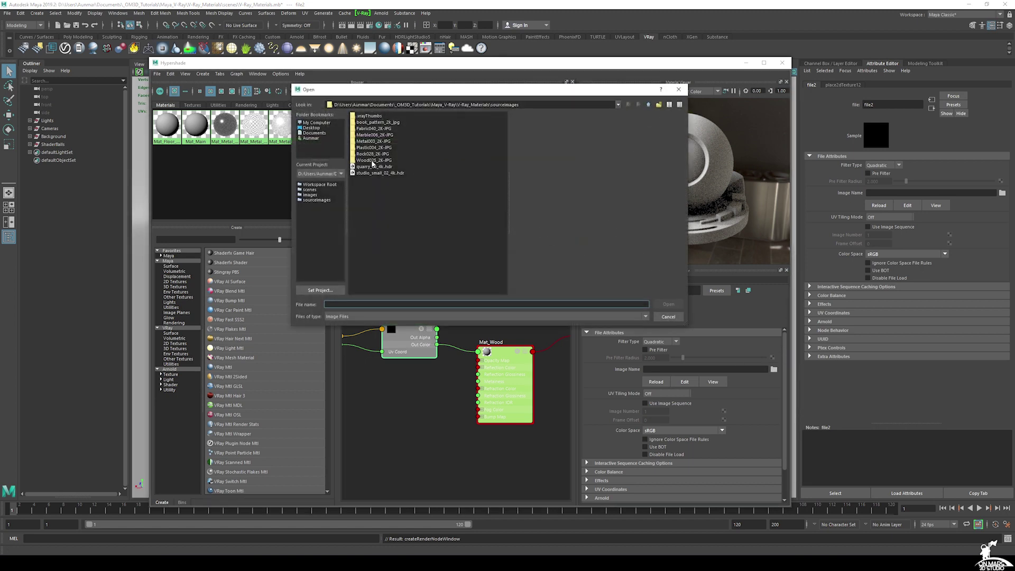
{"action": "double_click", "coordinate": [359, 160]}
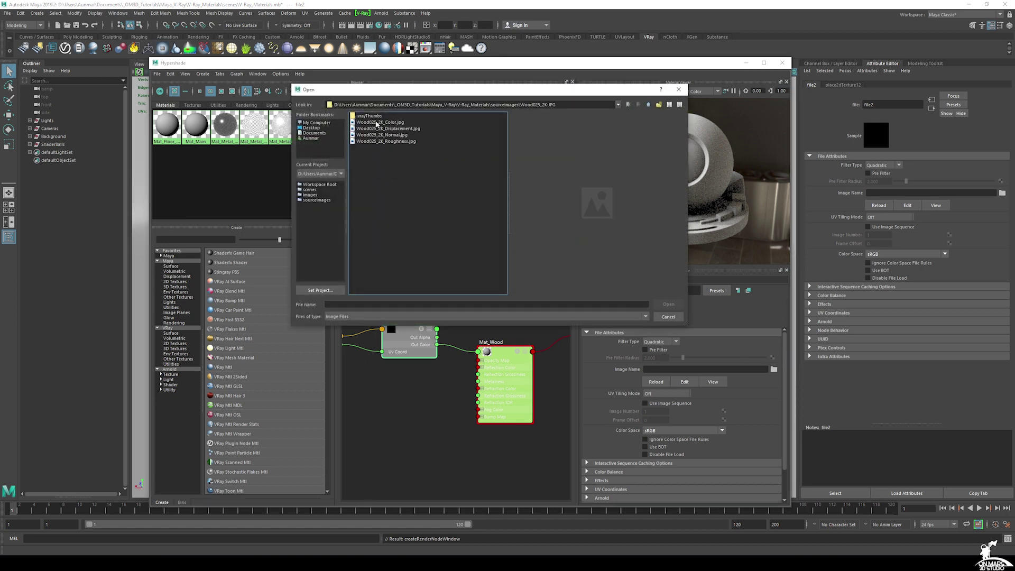
{"action": "left_click", "coordinate": [376, 122]}
{"action": "left_click", "coordinate": [664, 304]}
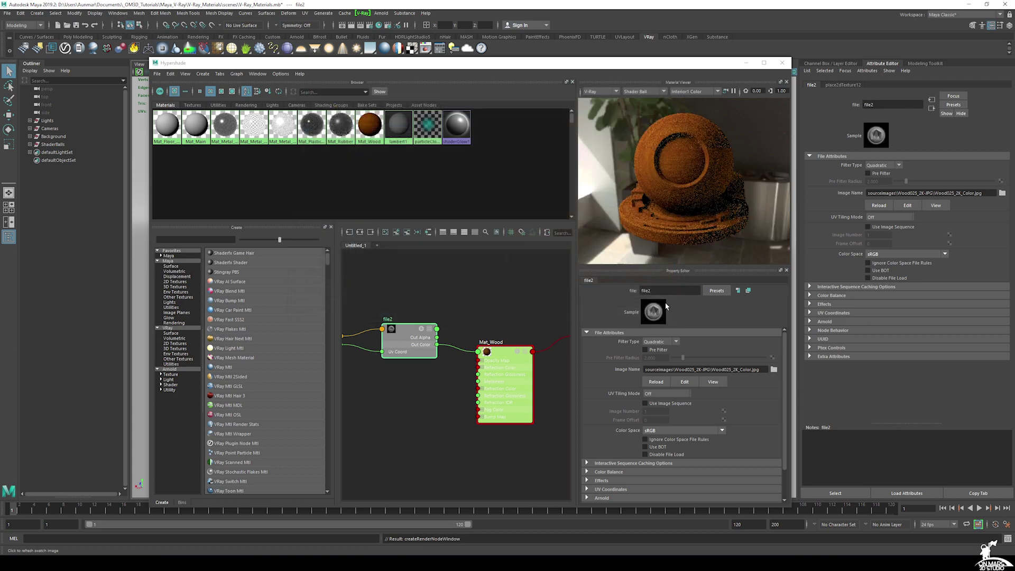
Step: Import Wood025_2K_Normal.jpg and Wood025_2K_Roughness.jpg from the File Explorer folder into the Hypershade work area
{"action": "key", "text": "alt+Tab"}
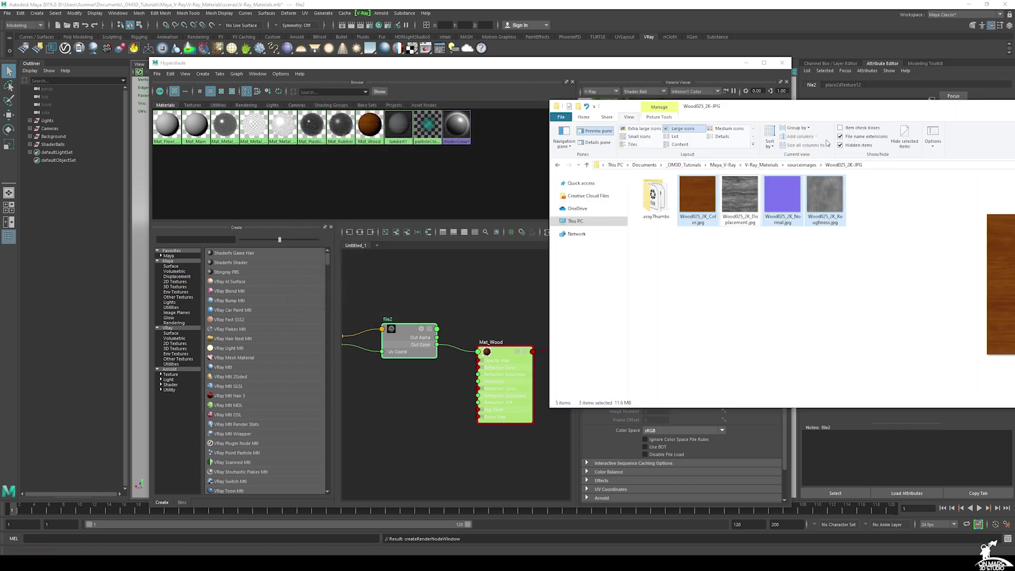
{"action": "left_click", "coordinate": [771, 249]}
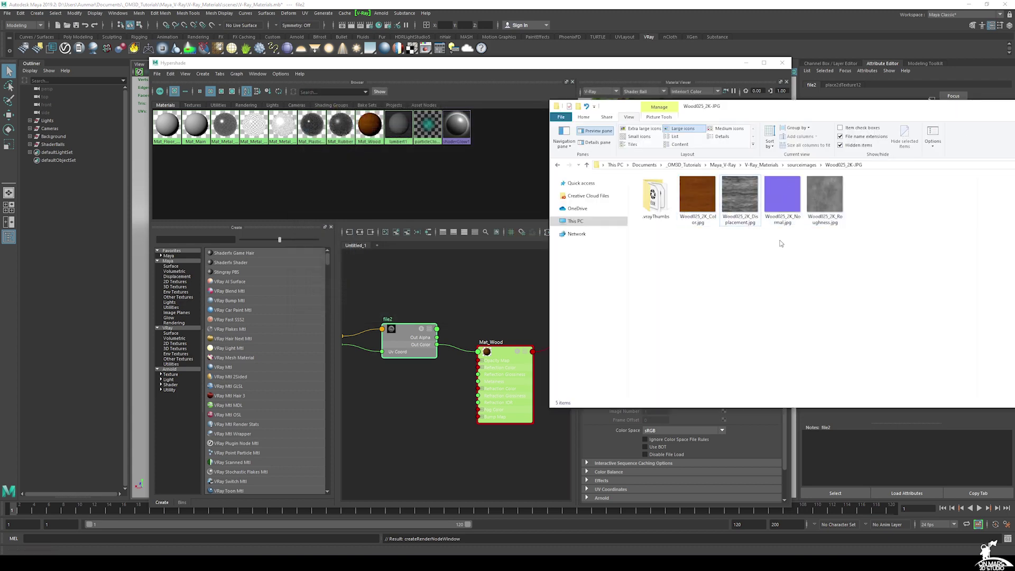
{"action": "left_click_drag", "start_coordinate": [778, 240], "coordinate": [860, 201]}
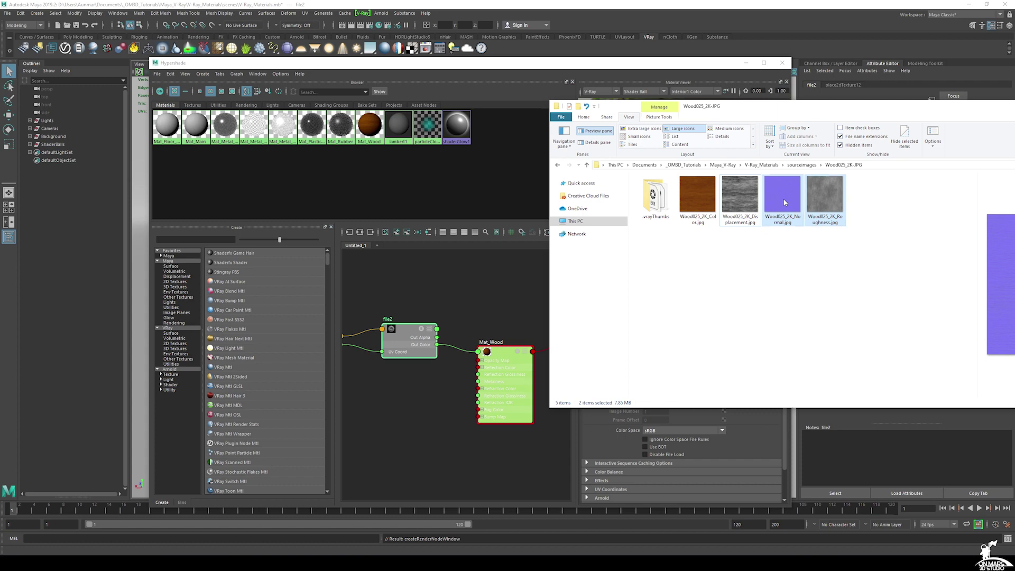
{"action": "left_click_drag", "start_coordinate": [785, 202], "coordinate": [432, 452]}
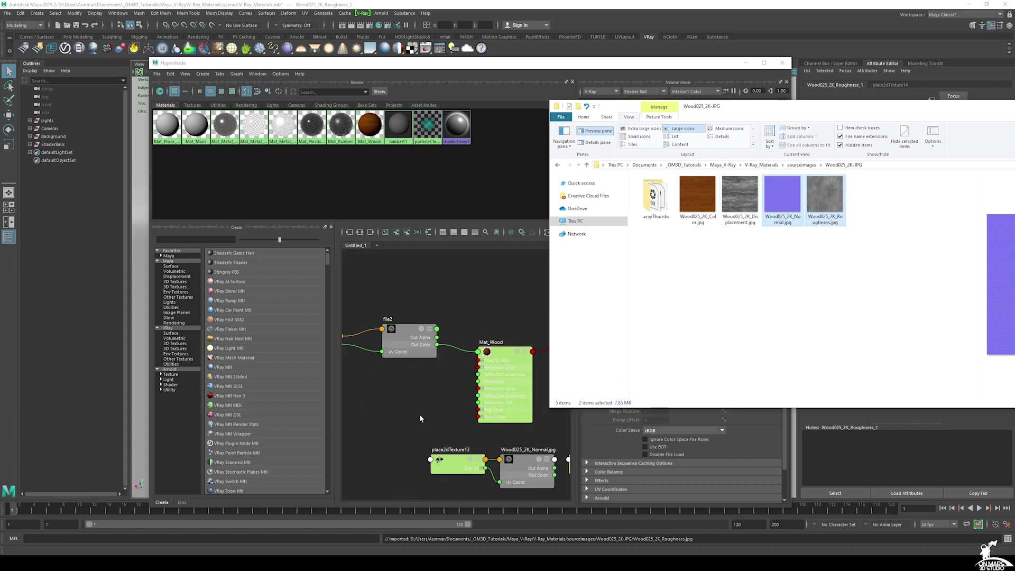
Step: Stack the normal and roughness file nodes, with their place2dTexture nodes, beneath the color file node beside Mat_Wood
{"action": "middle_click_drag", "start_coordinate": [442, 425], "coordinate": [400, 393], "text": "alt"}
{"action": "middle_click_drag", "start_coordinate": [463, 407], "coordinate": [393, 384], "text": "alt"}
{"action": "scroll", "coordinate": [396, 383], "scroll_direction": "down", "scroll_amount": 4}
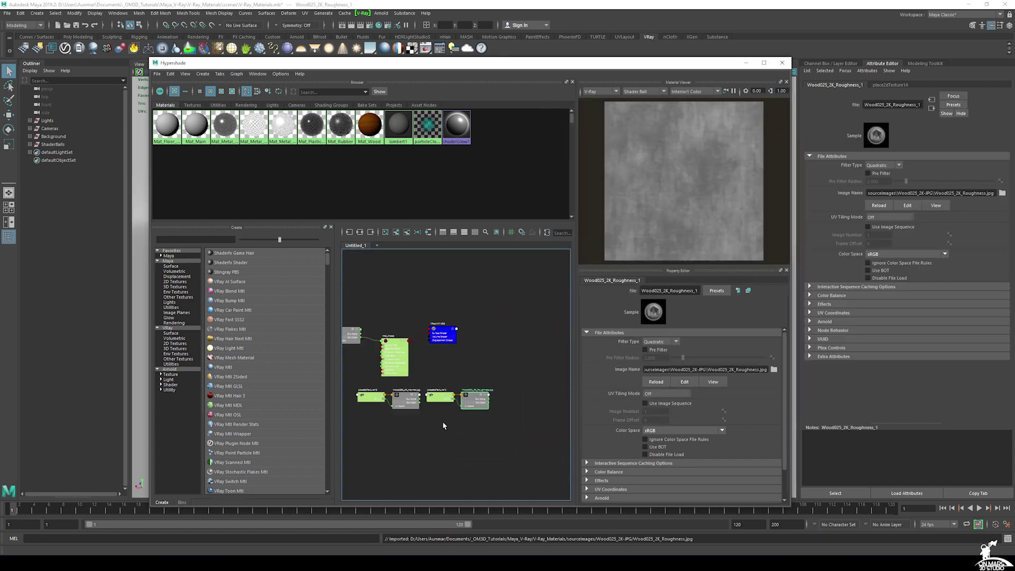
{"action": "middle_click_drag", "start_coordinate": [443, 422], "coordinate": [516, 419], "text": "alt"}
{"action": "left_click_drag", "start_coordinate": [447, 417], "coordinate": [416, 370]}
{"action": "left_click_drag", "start_coordinate": [510, 422], "coordinate": [421, 404]}
{"action": "scroll", "coordinate": [432, 401], "scroll_direction": "up", "scroll_amount": 4}
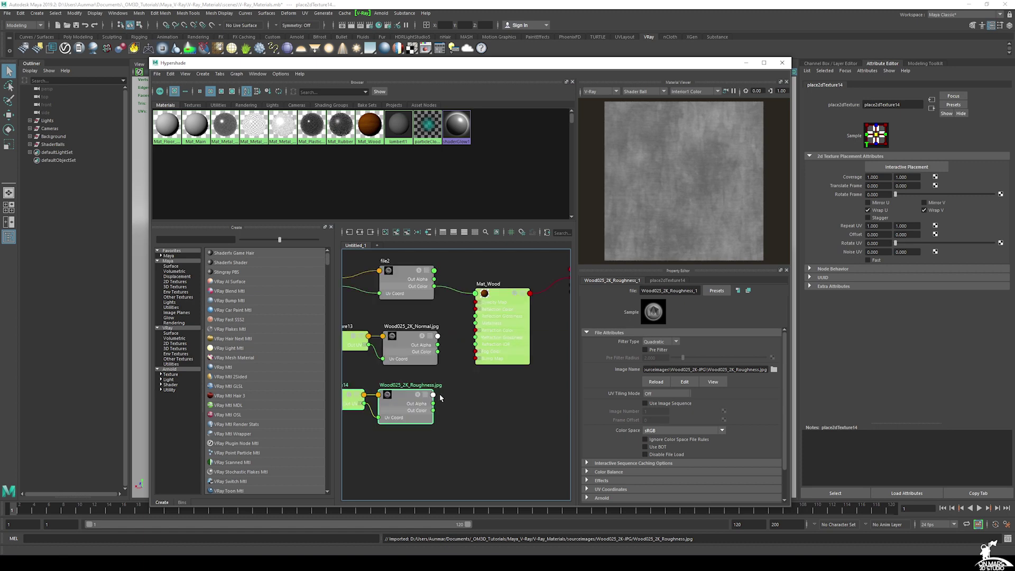
Step: Swap the two lower texture node pairs so that roughness sits directly below the color node and normal beneath it
{"action": "middle_click_drag", "start_coordinate": [465, 378], "coordinate": [492, 387], "text": "alt"}
{"action": "scroll", "coordinate": [492, 387], "scroll_direction": "down", "scroll_amount": 3}
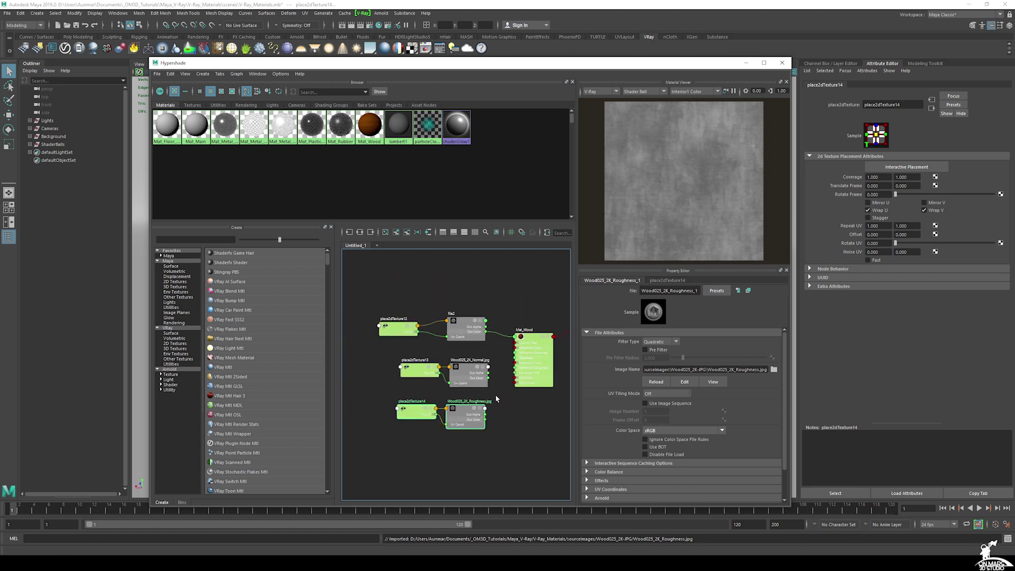
{"action": "left_click_drag", "start_coordinate": [500, 395], "coordinate": [407, 363]}
{"action": "left_click_drag", "start_coordinate": [461, 374], "coordinate": [461, 457]}
{"action": "left_click_drag", "start_coordinate": [507, 432], "coordinate": [466, 365]}
{"action": "left_click_drag", "start_coordinate": [511, 479], "coordinate": [402, 430]}
{"action": "left_click_drag", "start_coordinate": [465, 451], "coordinate": [463, 399]}
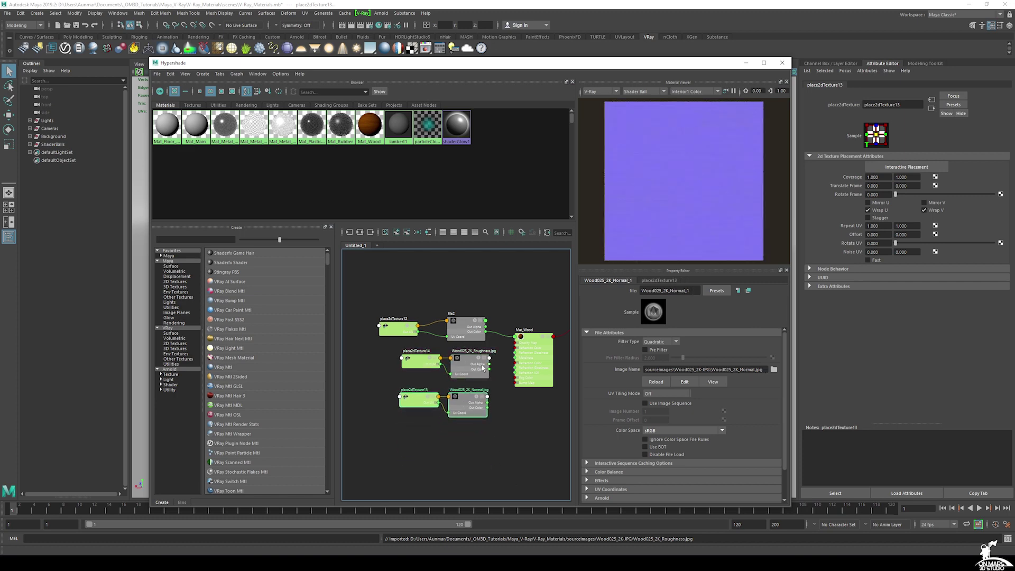
Step: Rename the file2 node to Wood025_2K_Color.jpg, copying the name from its image path
{"action": "left_click", "coordinate": [455, 319]}
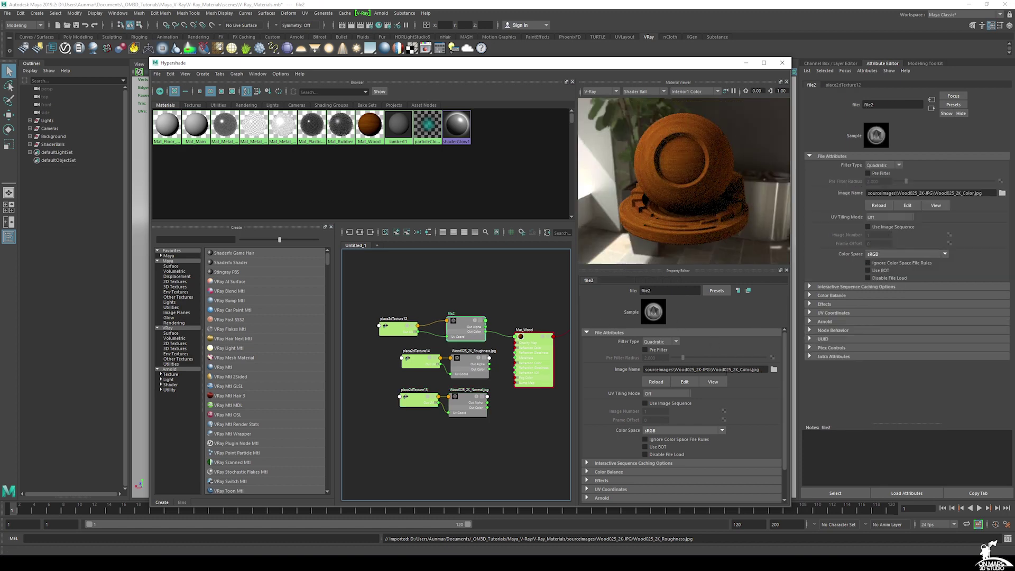
{"action": "left_click_drag", "start_coordinate": [711, 370], "coordinate": [772, 369]}
{"action": "key", "text": "ctrl+c"}
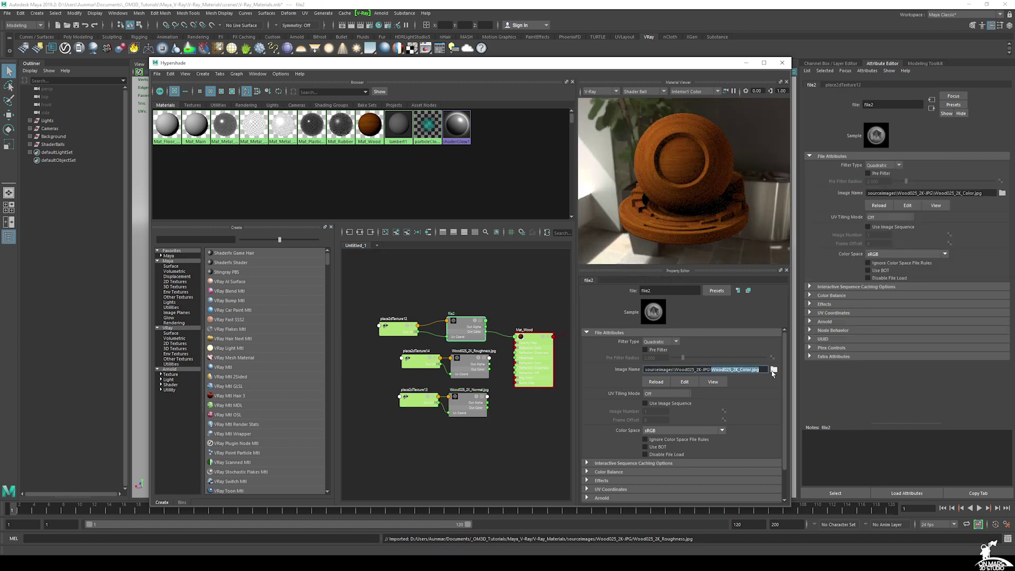
{"action": "left_click_drag", "start_coordinate": [667, 292], "coordinate": [550, 275]}
{"action": "key", "text": "ctrl+v"}
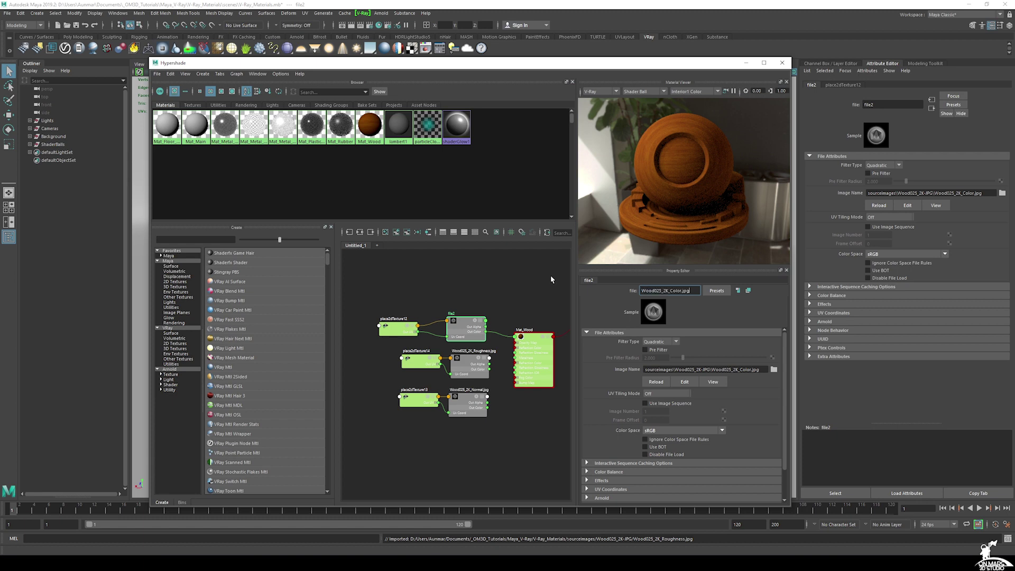
{"action": "key", "text": "Return"}
{"action": "middle_click_drag", "start_coordinate": [492, 302], "coordinate": [469, 284], "text": "alt"}
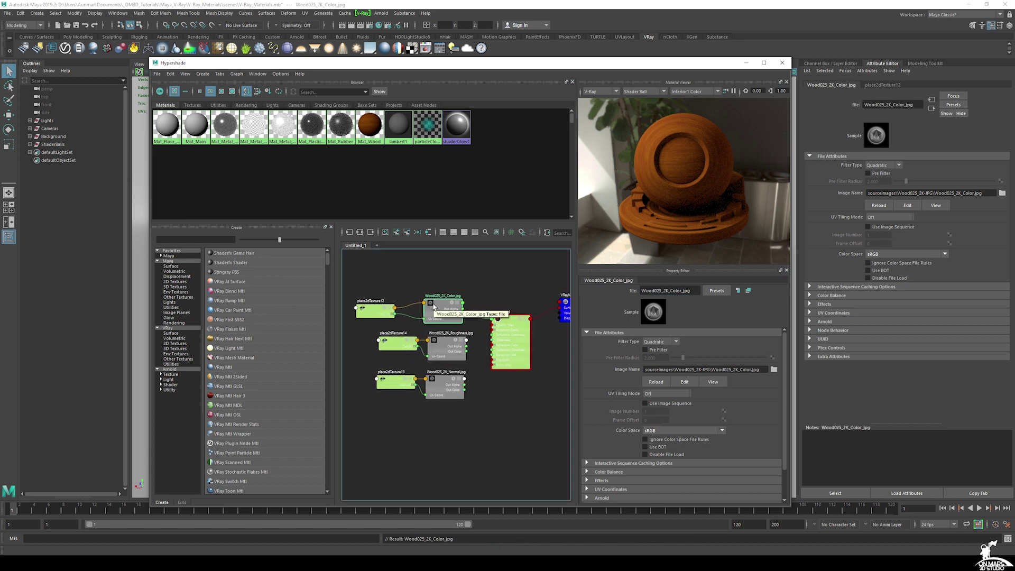
Step: Bring up Mat_Wood's reflection settings and examine the Wood025_2K_Roughness.jpg map at full size from its folder
{"action": "left_click", "coordinate": [509, 320]}
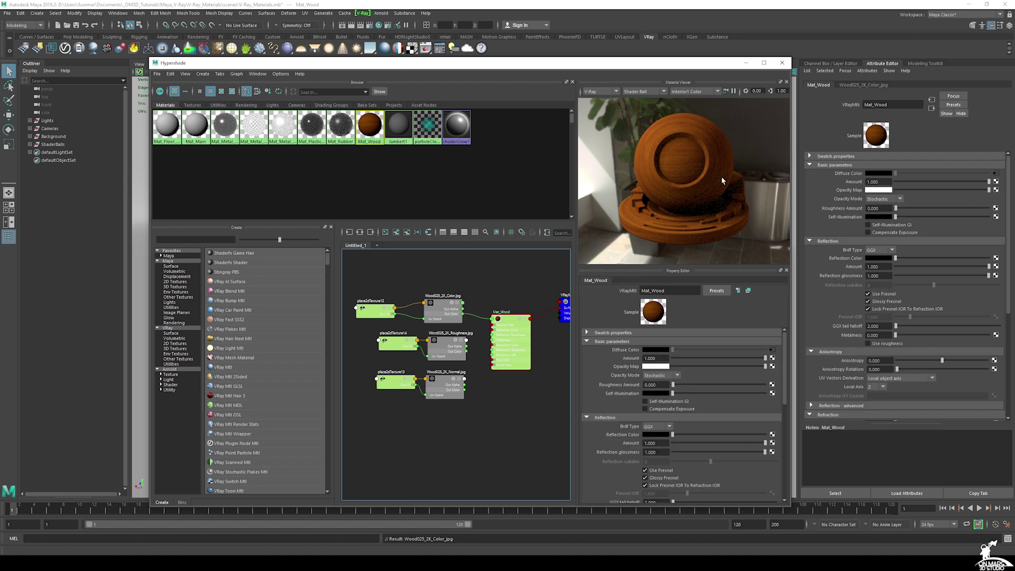
{"action": "scroll", "coordinate": [612, 374], "scroll_direction": "down", "scroll_amount": 3}
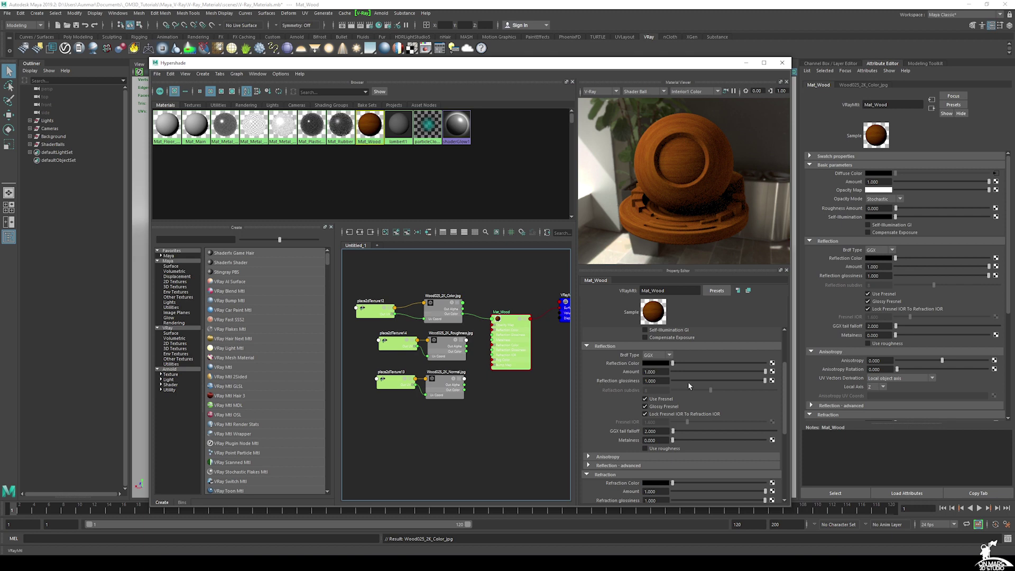
{"action": "key", "text": "alt+Tab"}
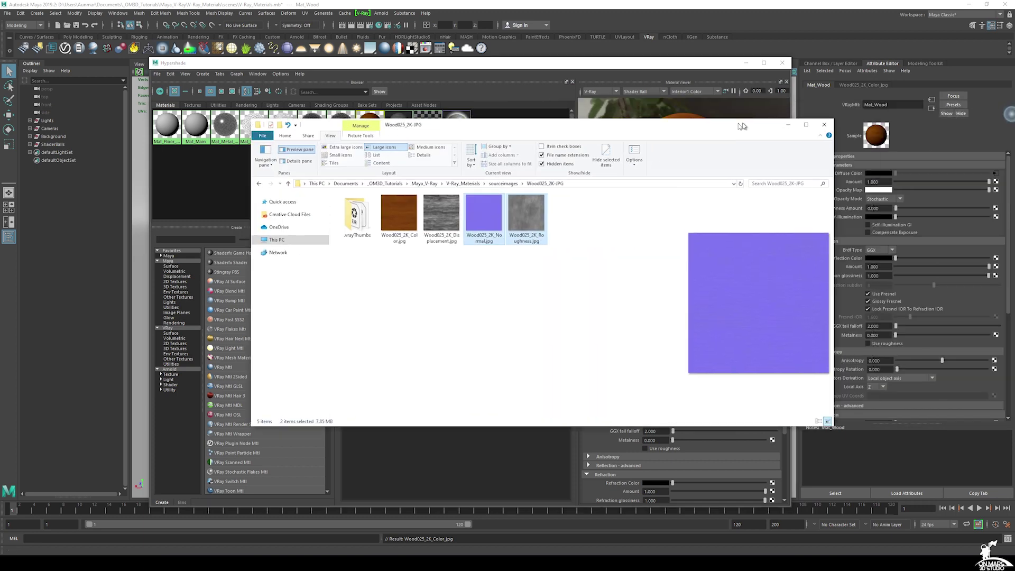
{"action": "left_click", "coordinate": [500, 290]}
{"action": "left_click", "coordinate": [482, 215]}
{"action": "double_click", "coordinate": [483, 217]}
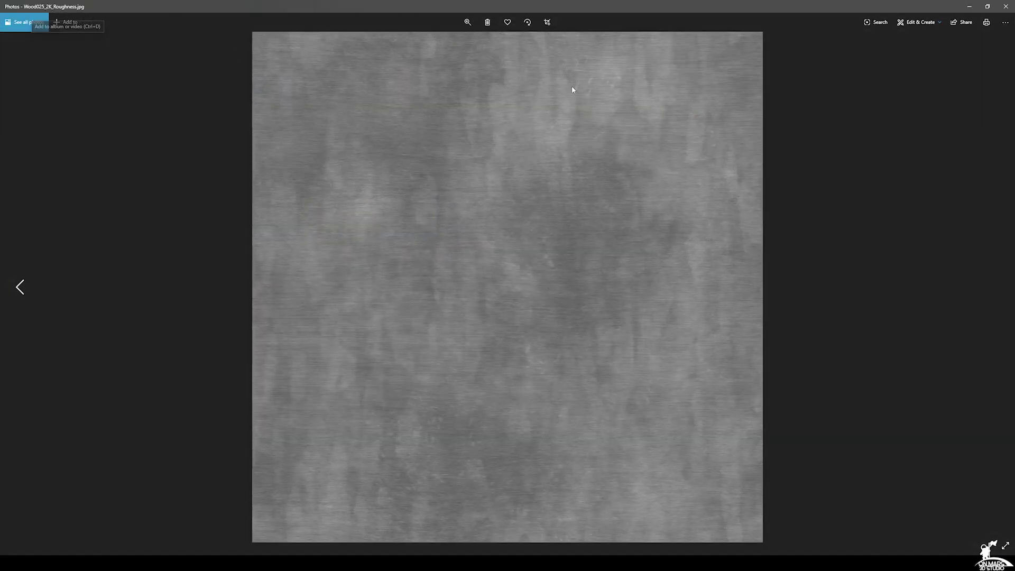
{"action": "left_click", "coordinate": [1004, 4]}
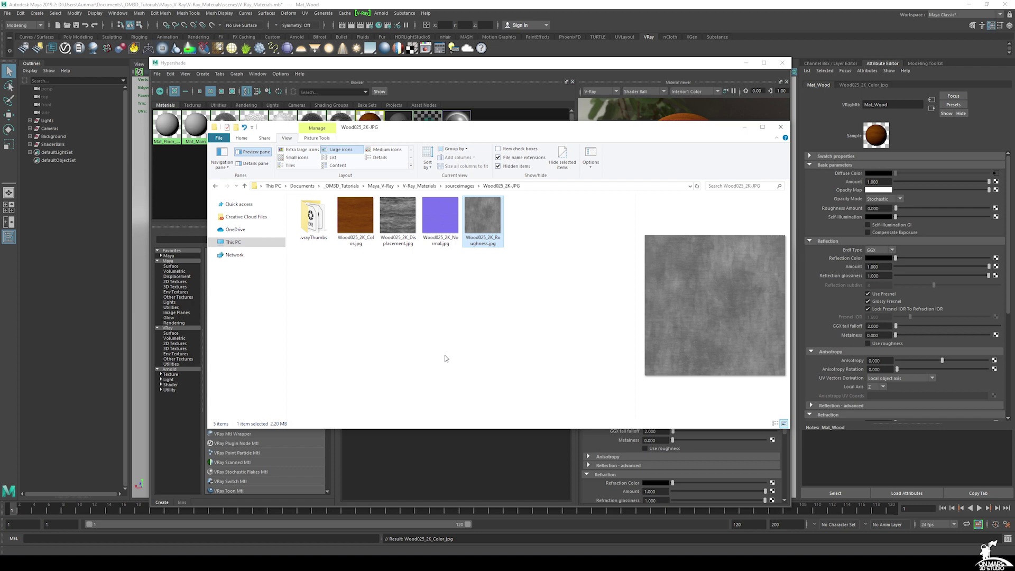
{"action": "left_click", "coordinate": [793, 4]}
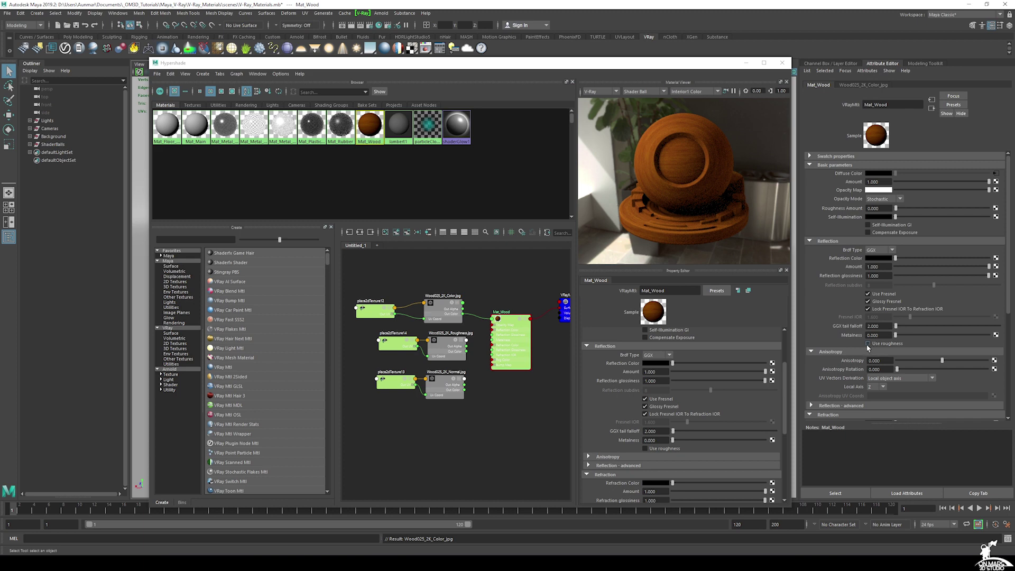
Step: Enable Use roughness in Mat_Wood's reflection settings and set the reflection color to white
{"action": "left_click", "coordinate": [645, 449]}
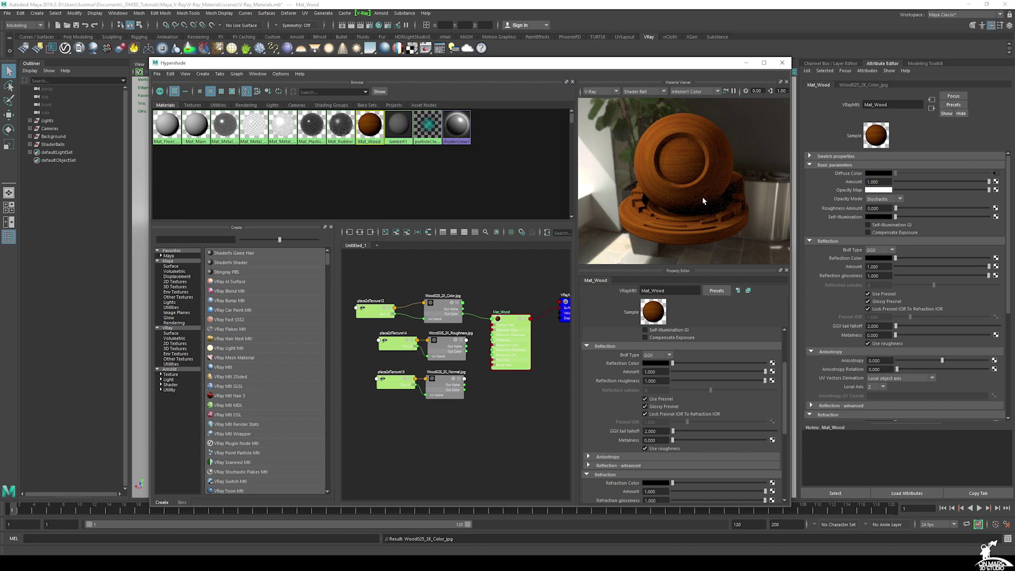
{"action": "left_click_drag", "start_coordinate": [673, 364], "coordinate": [767, 369]}
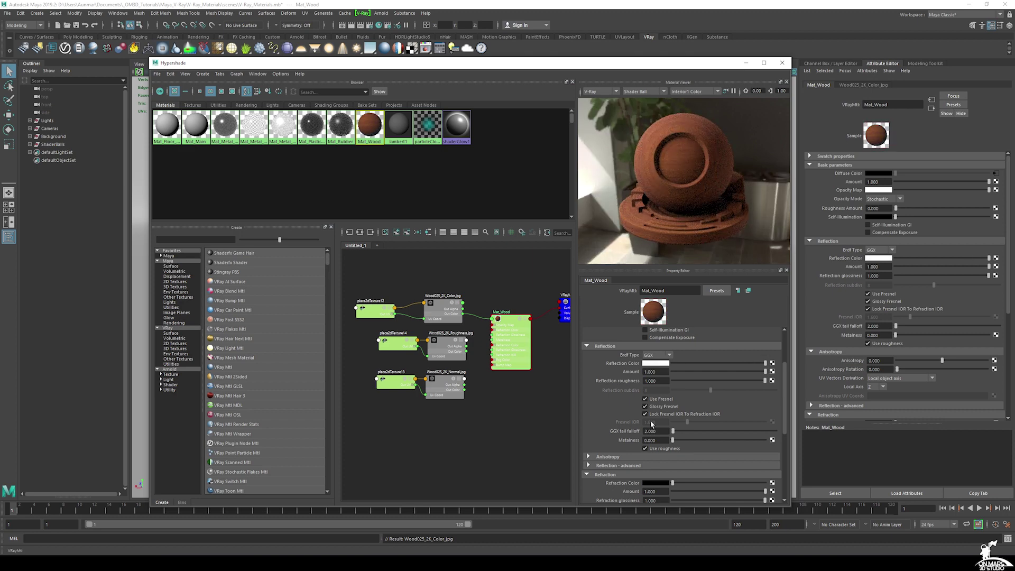
Step: Compare Mat_Wood's preview with Use roughness off and on, and with reflection roughness at 0 and back at 1
{"action": "left_click", "coordinate": [645, 448]}
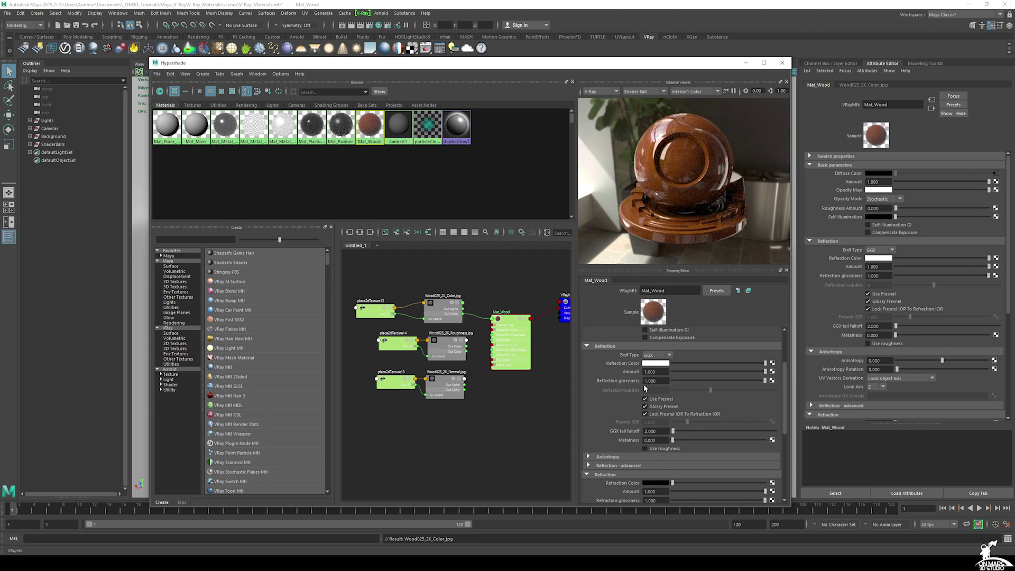
{"action": "left_click", "coordinate": [645, 449]}
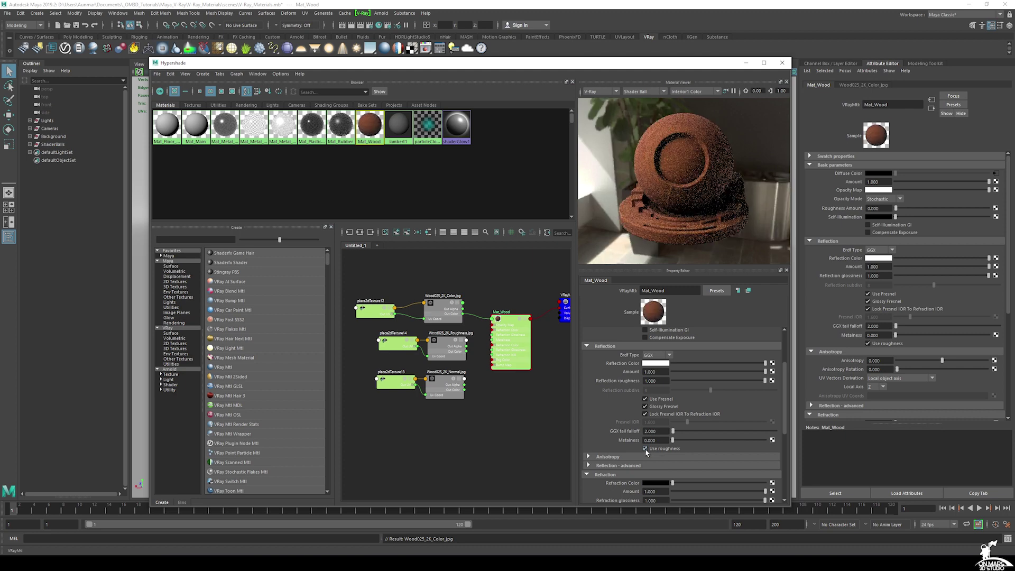
{"action": "left_click_drag", "start_coordinate": [765, 381], "coordinate": [669, 382]}
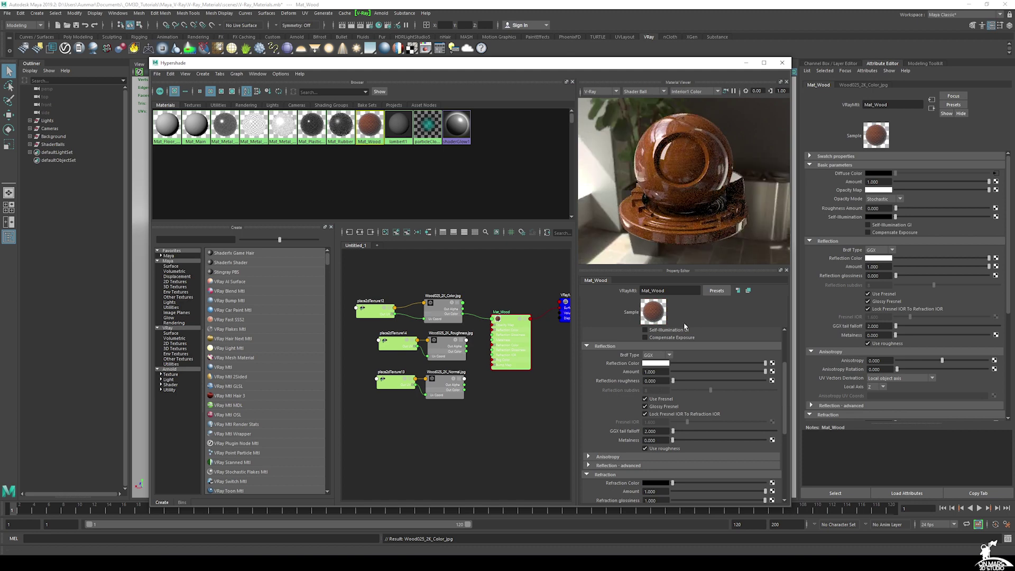
{"action": "left_click_drag", "start_coordinate": [674, 382], "coordinate": [779, 386]}
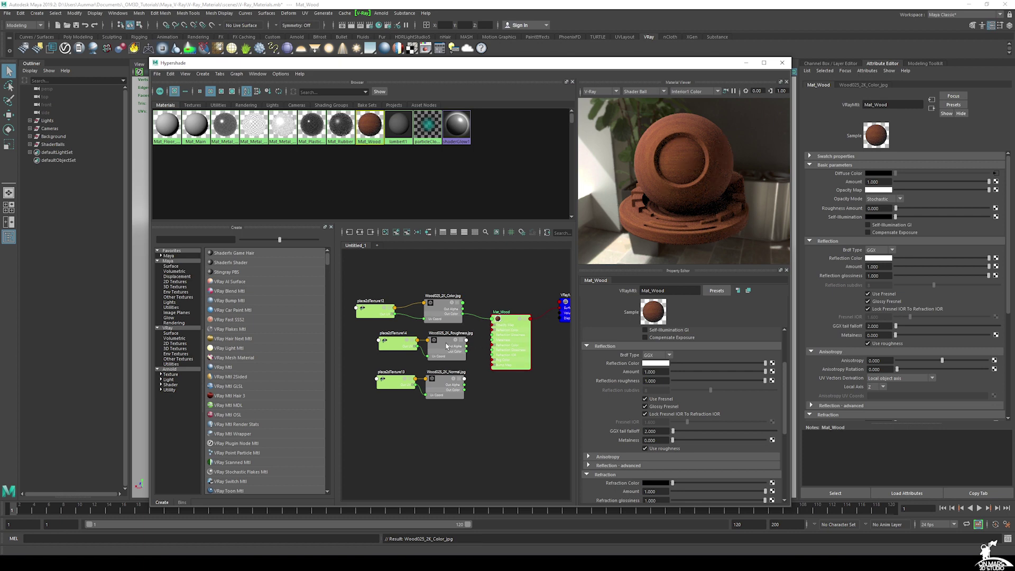
Step: Connect the Wood025_2K_Roughness texture to Mat_Wood's reflection roughness
{"action": "scroll", "coordinate": [453, 339], "scroll_direction": "up", "scroll_amount": 2}
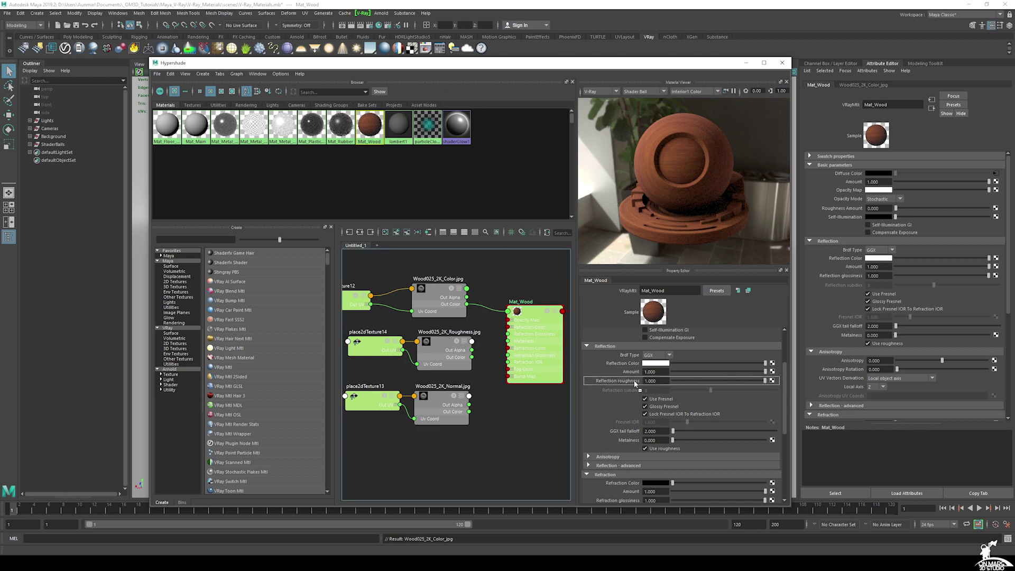
{"action": "middle_click_drag", "start_coordinate": [635, 381], "coordinate": [635, 382]}
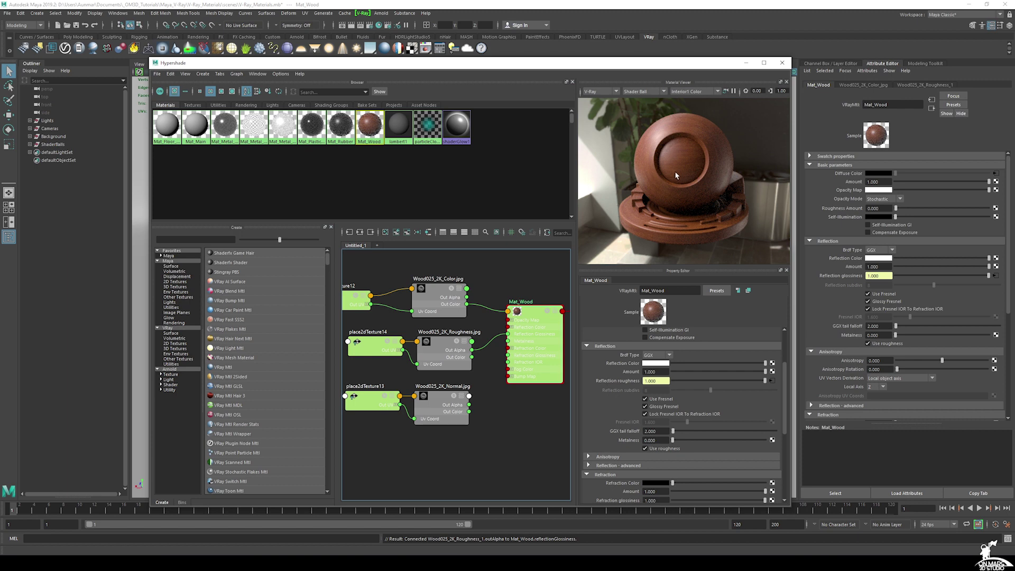
Step: Switch the material viewer's renderer to Hardware and back to V-Ray to compare the wood preview
{"action": "left_click_drag", "start_coordinate": [593, 69], "coordinate": [585, 60]}
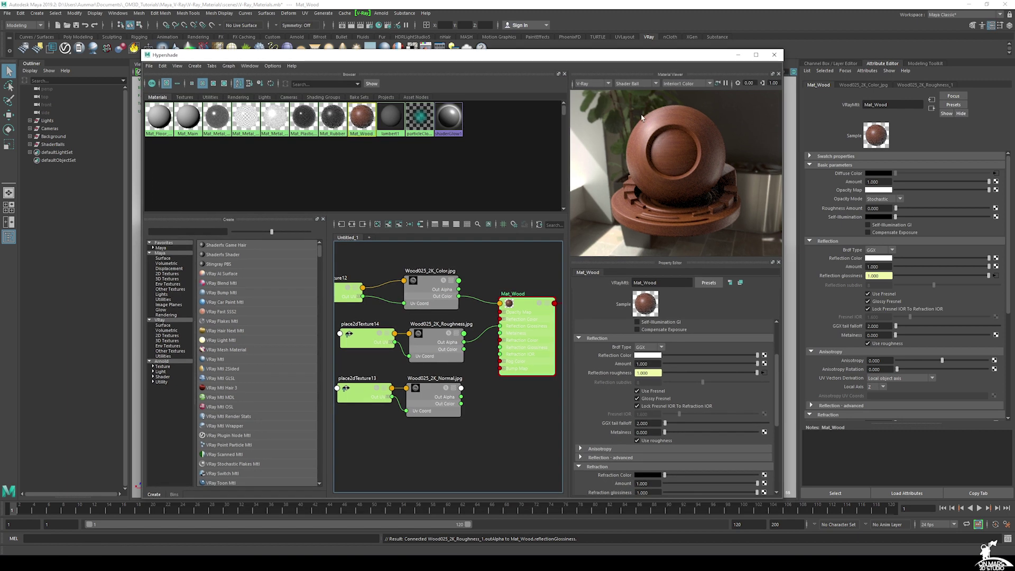
{"action": "left_click", "coordinate": [591, 84]}
{"action": "left_click", "coordinate": [593, 92]}
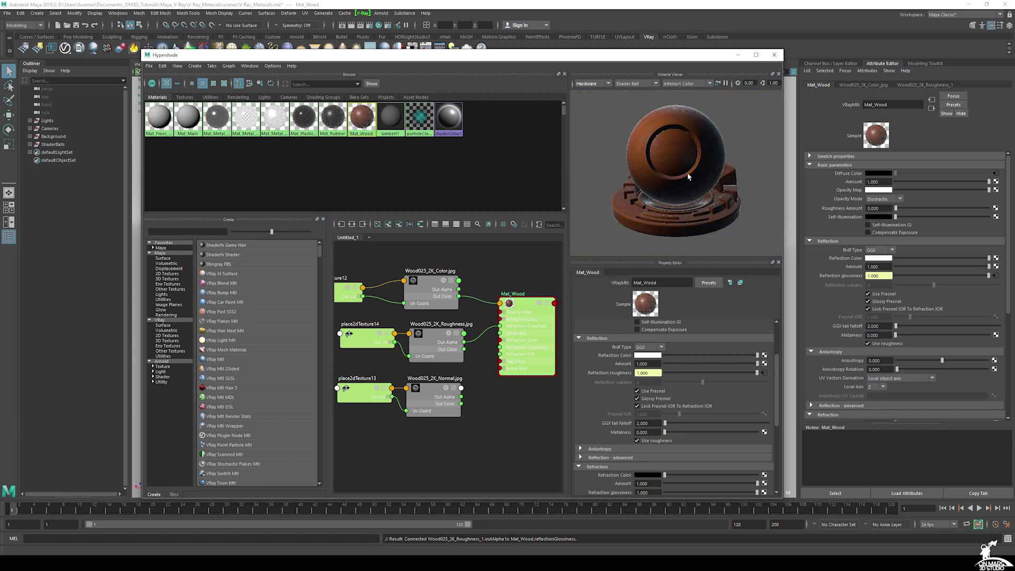
{"action": "left_click", "coordinate": [600, 83]}
{"action": "left_click", "coordinate": [589, 109]}
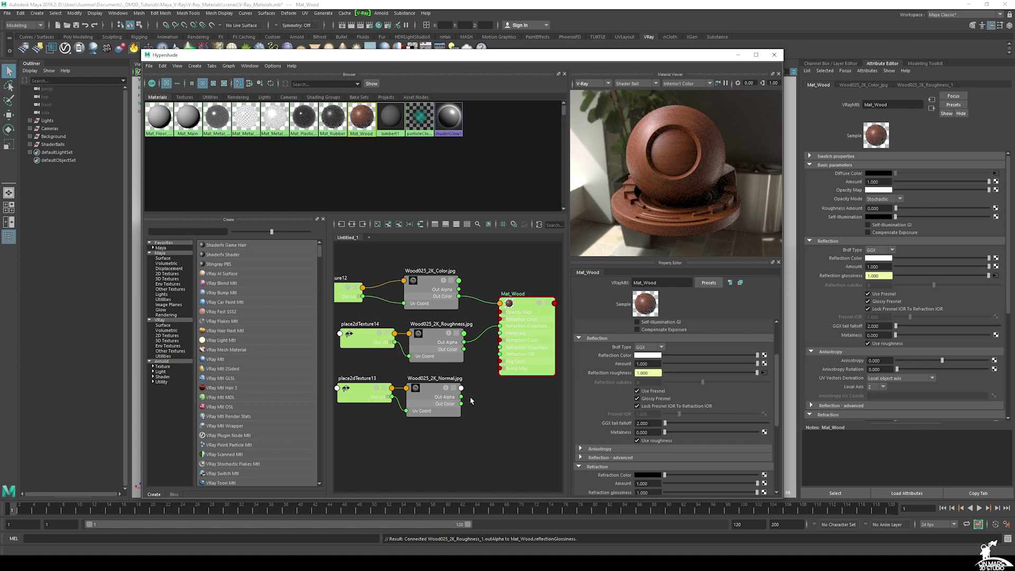
Step: Set the map type in Mat_Wood's bump and normal mapping settings to Normal map in tangent space
{"action": "scroll", "coordinate": [631, 417], "scroll_direction": "down", "scroll_amount": 5}
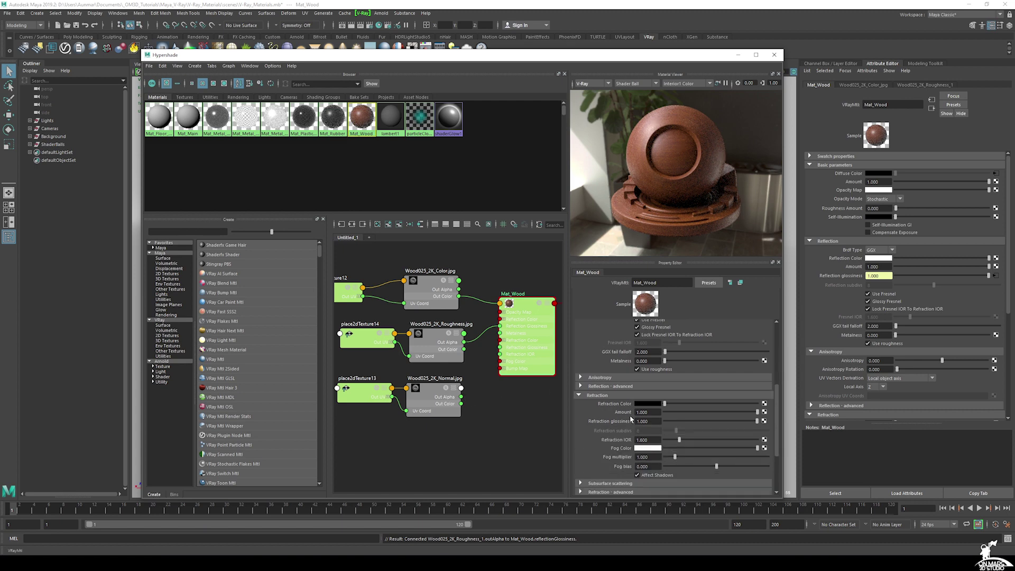
{"action": "scroll", "coordinate": [604, 404], "scroll_direction": "down", "scroll_amount": 1}
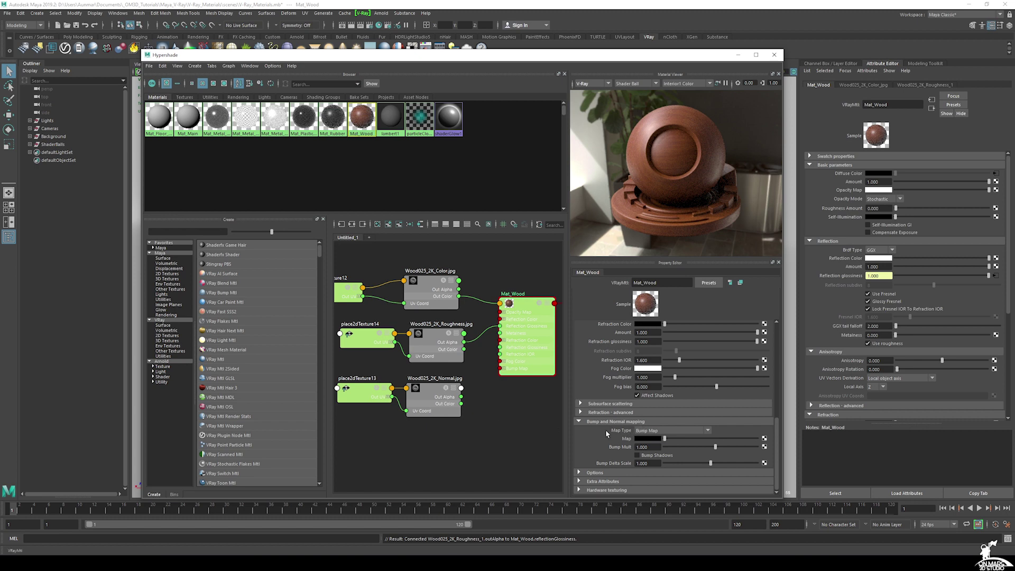
{"action": "left_click", "coordinate": [651, 432]}
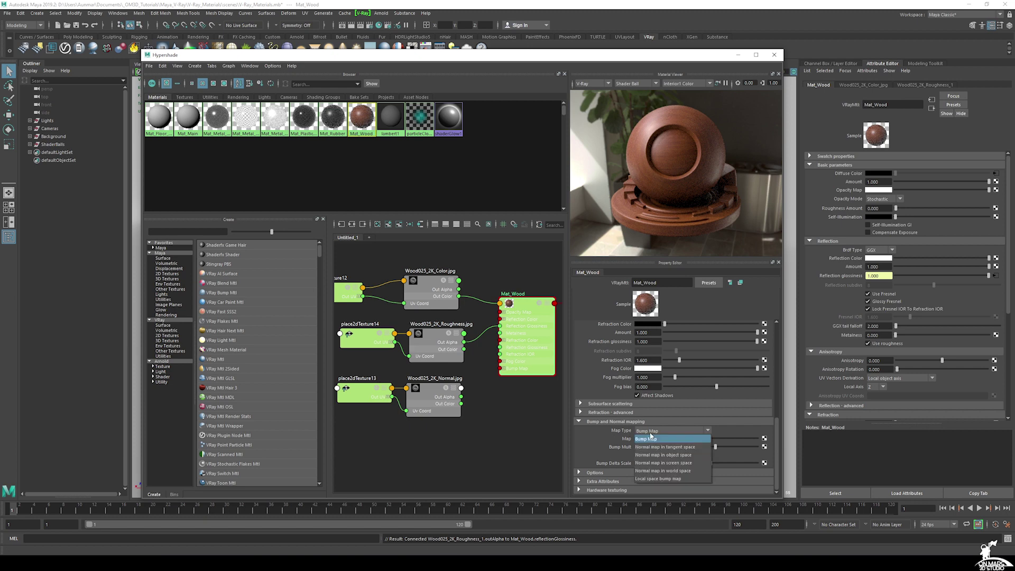
{"action": "left_click", "coordinate": [658, 447]}
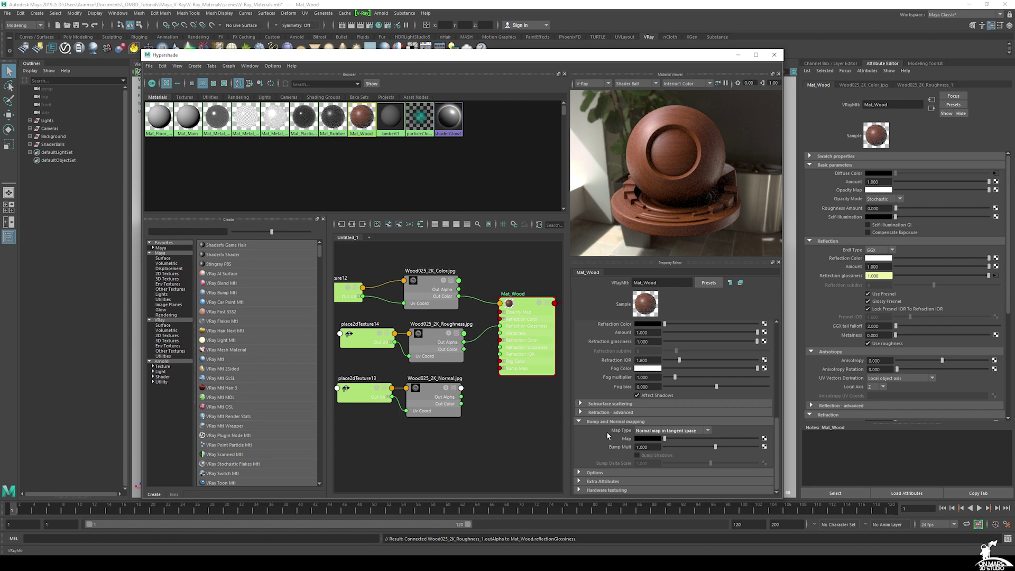
Step: Set the Wood025_2K_Roughness texture's color space to Raw and review Mat_Wood's reflection settings
{"action": "left_click", "coordinate": [432, 339]}
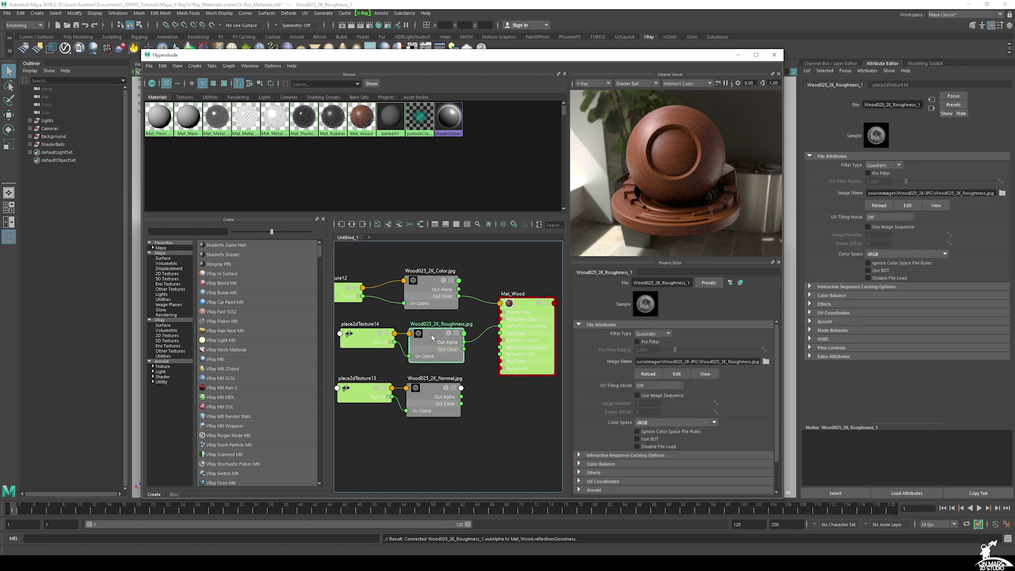
{"action": "left_click", "coordinate": [642, 422]}
{"action": "left_click", "coordinate": [650, 433]}
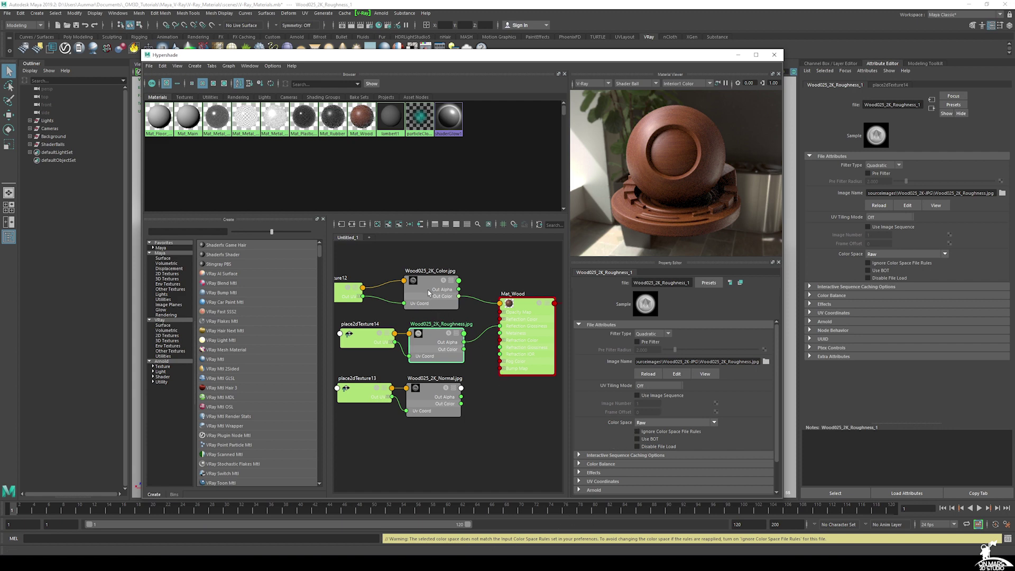
{"action": "left_click", "coordinate": [529, 304]}
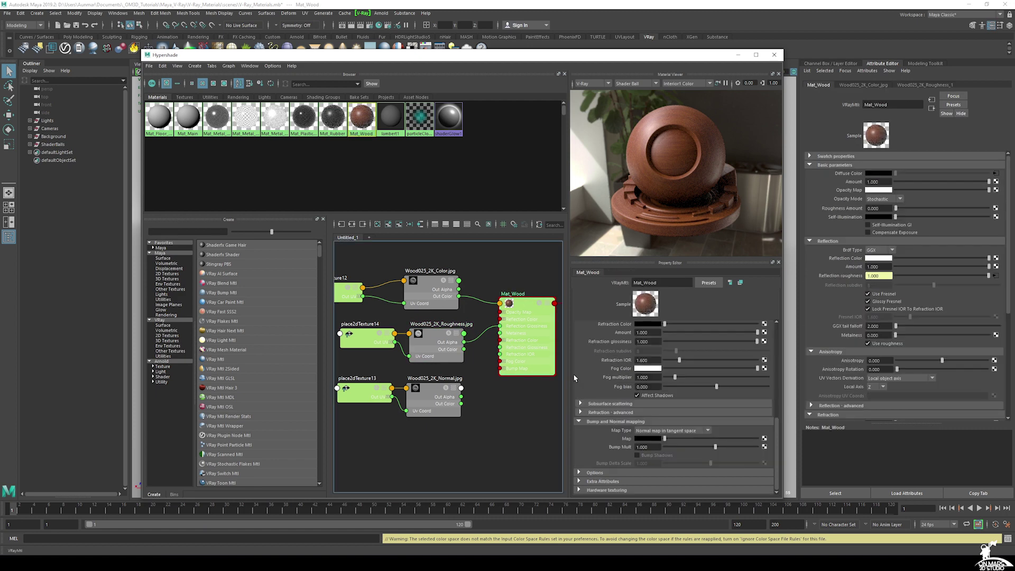
{"action": "scroll", "coordinate": [608, 379], "scroll_direction": "up", "scroll_amount": 3}
{"action": "scroll", "coordinate": [599, 399], "scroll_direction": "up", "scroll_amount": 7}
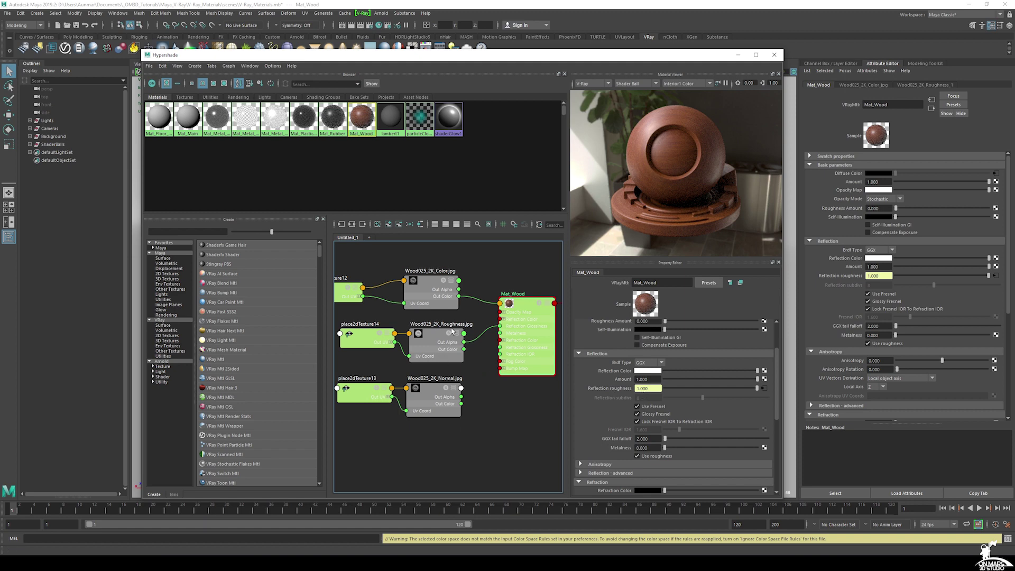
Step: Set the Wood025_2K_Normal texture's color space to Raw and check the color space of the Wood025_2K_Color texture
{"action": "left_click", "coordinate": [434, 338]}
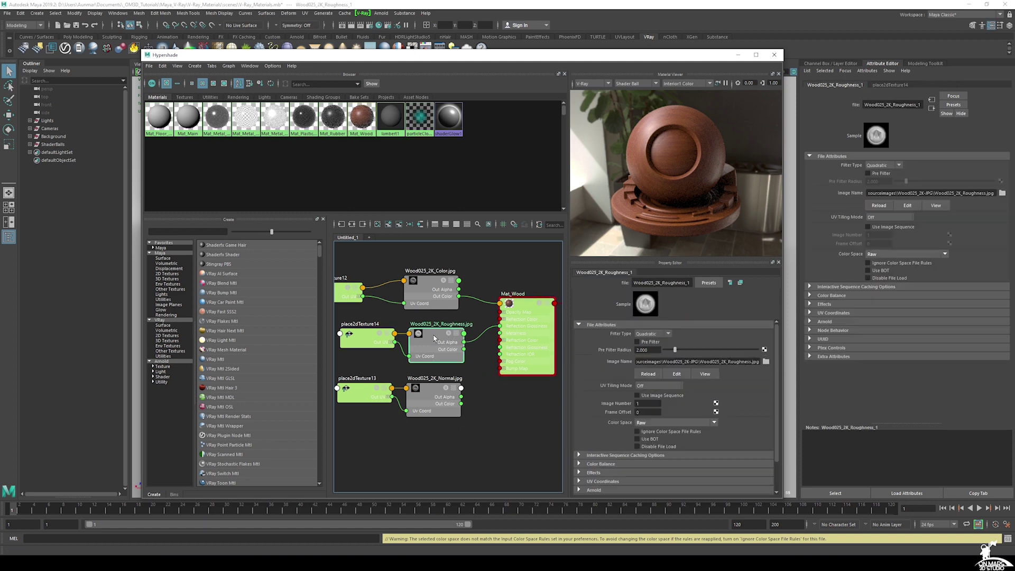
{"action": "left_click", "coordinate": [429, 394]}
{"action": "left_click", "coordinate": [642, 423]}
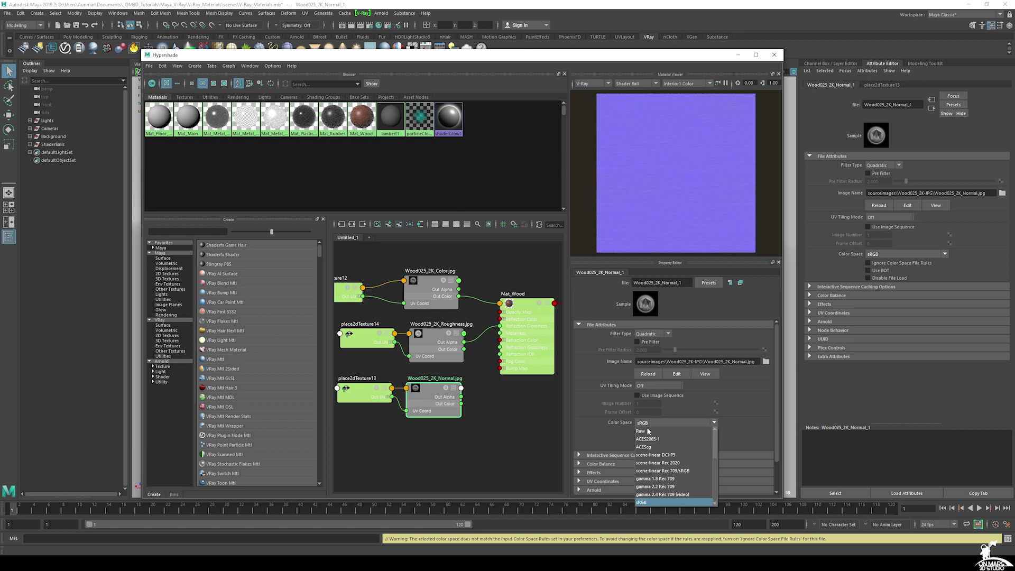
{"action": "left_click", "coordinate": [641, 431]}
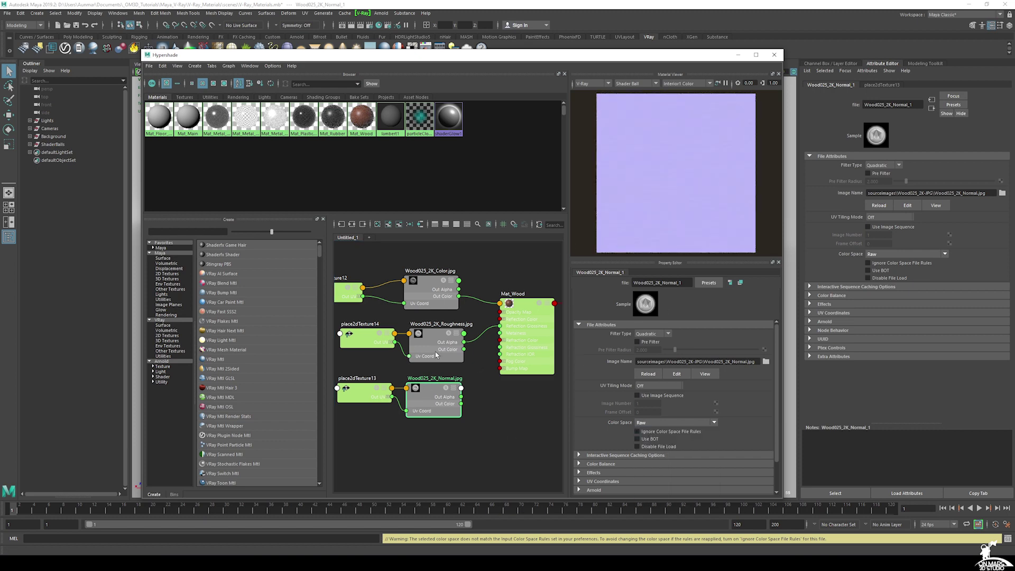
{"action": "left_click", "coordinate": [425, 283]}
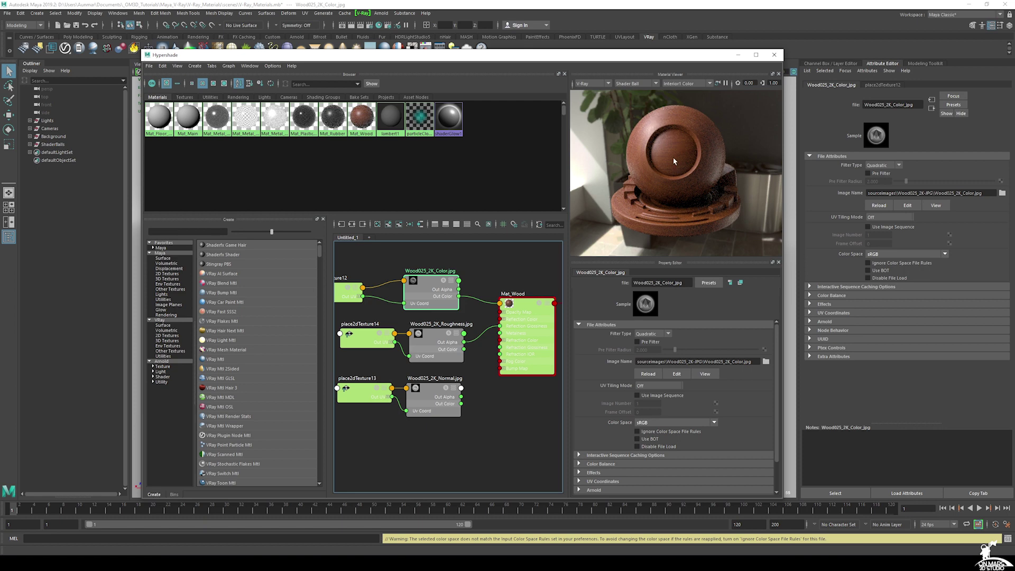
Step: Connect the Wood025_2K_Normal texture to the Map input of Mat_Wood's bump and normal mapping settings
{"action": "left_click", "coordinate": [525, 308]}
{"action": "scroll", "coordinate": [631, 411], "scroll_direction": "down", "scroll_amount": 4}
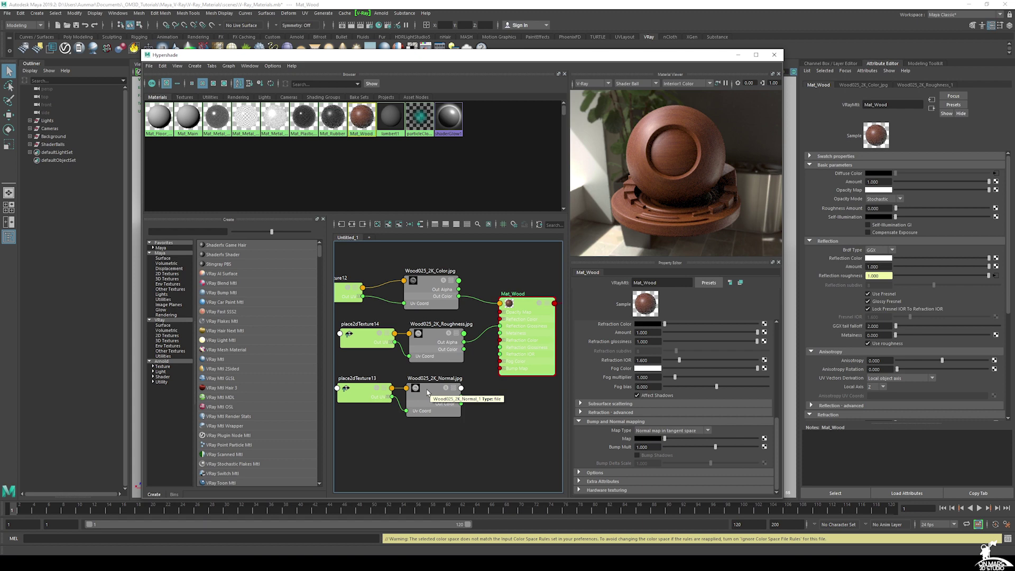
{"action": "middle_click_drag", "start_coordinate": [427, 390], "coordinate": [629, 439]}
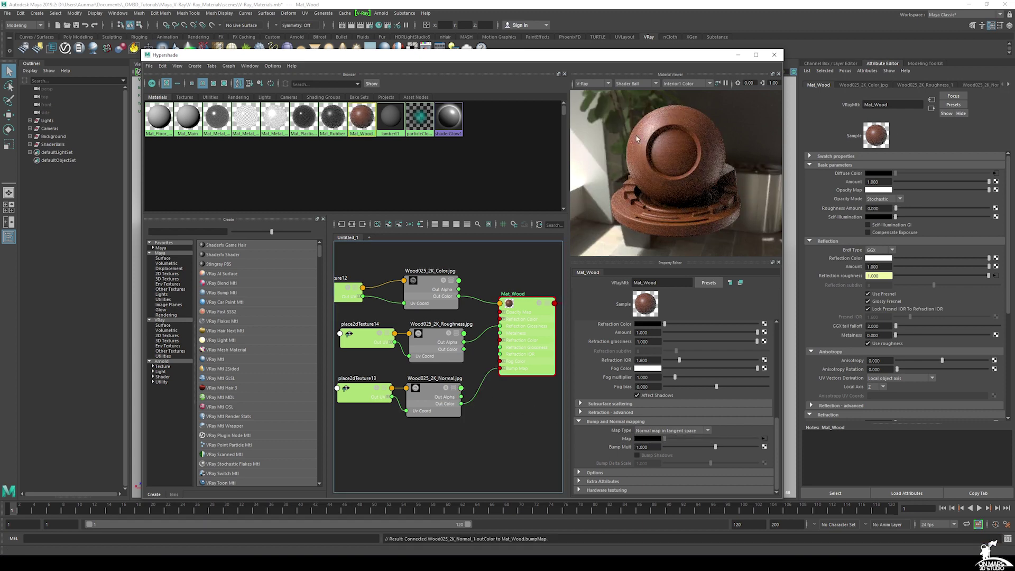
{"action": "left_click", "coordinate": [599, 83]}
{"action": "left_click", "coordinate": [571, 81]}
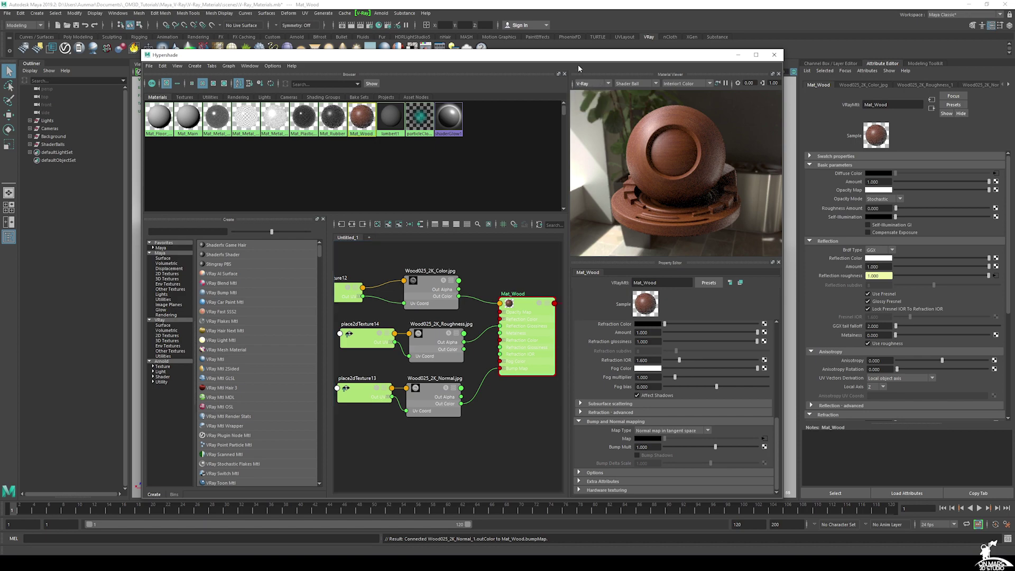
Step: Move the Hypershade out of the way, render the shader ball with V-Ray and inspect the wood surface at 200%
{"action": "left_click_drag", "start_coordinate": [579, 59], "coordinate": [1014, 104]}
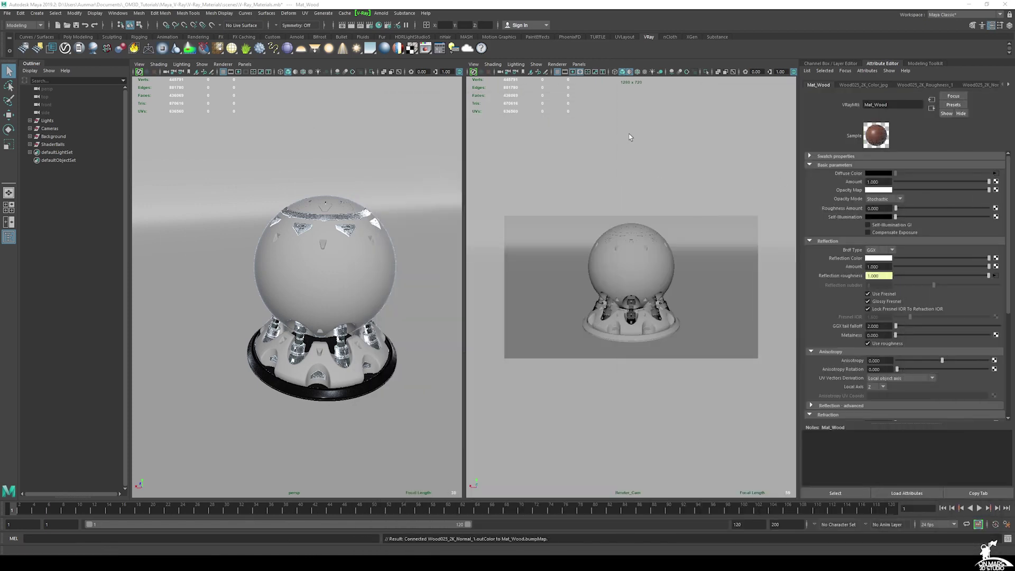
{"action": "left_click", "coordinate": [622, 167]}
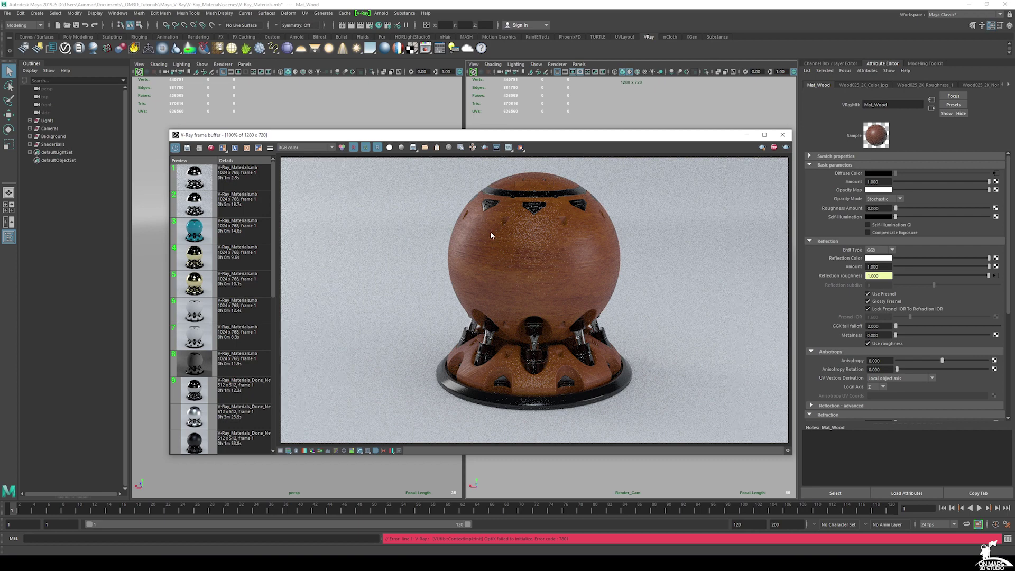
{"action": "scroll", "coordinate": [505, 237], "scroll_direction": "up", "scroll_amount": 1}
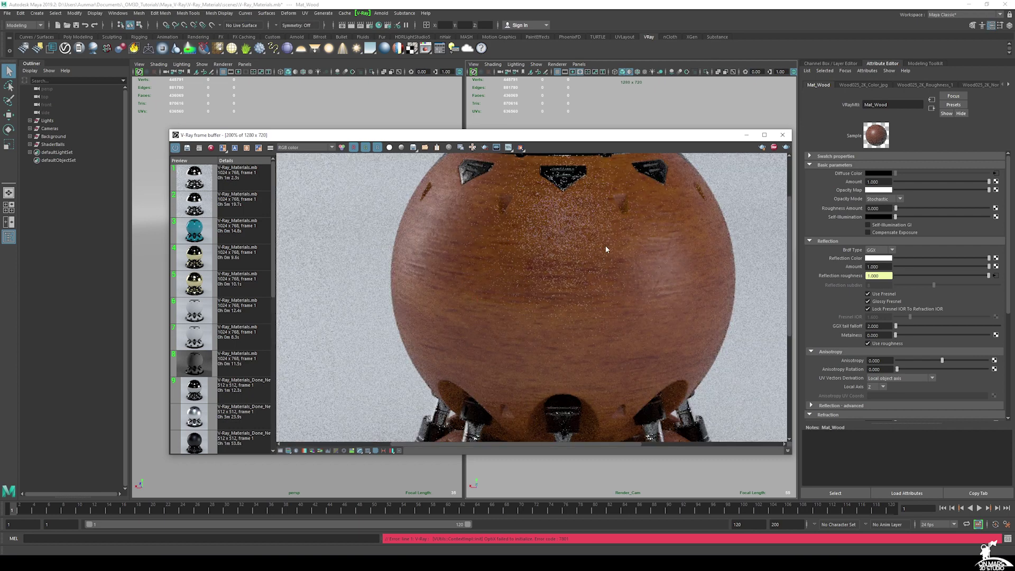
{"action": "scroll", "coordinate": [662, 260], "scroll_direction": "down", "scroll_amount": 1}
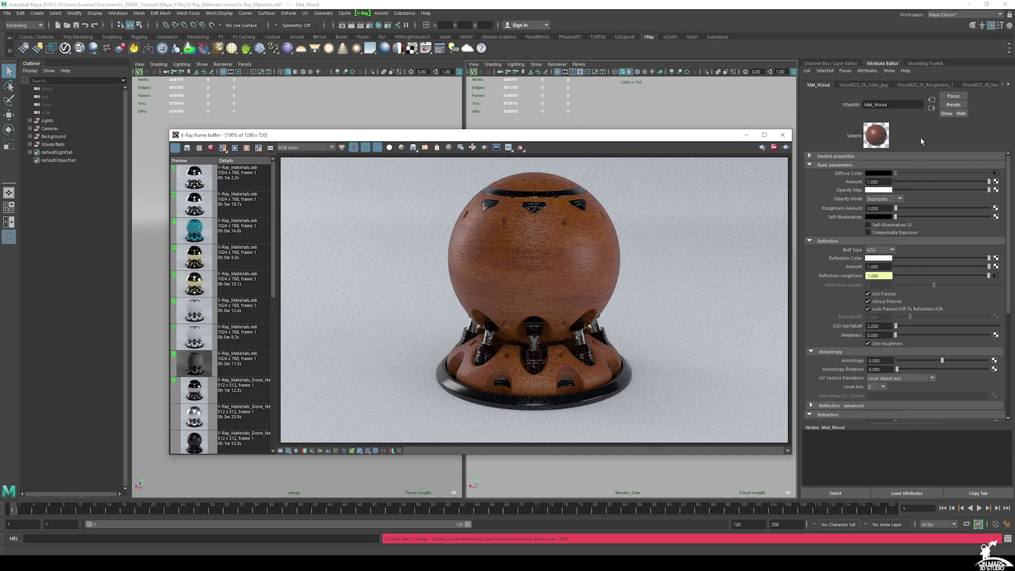
Step: Set the render resolution preset to Full 1024 in the render settings
{"action": "left_click", "coordinate": [370, 26]}
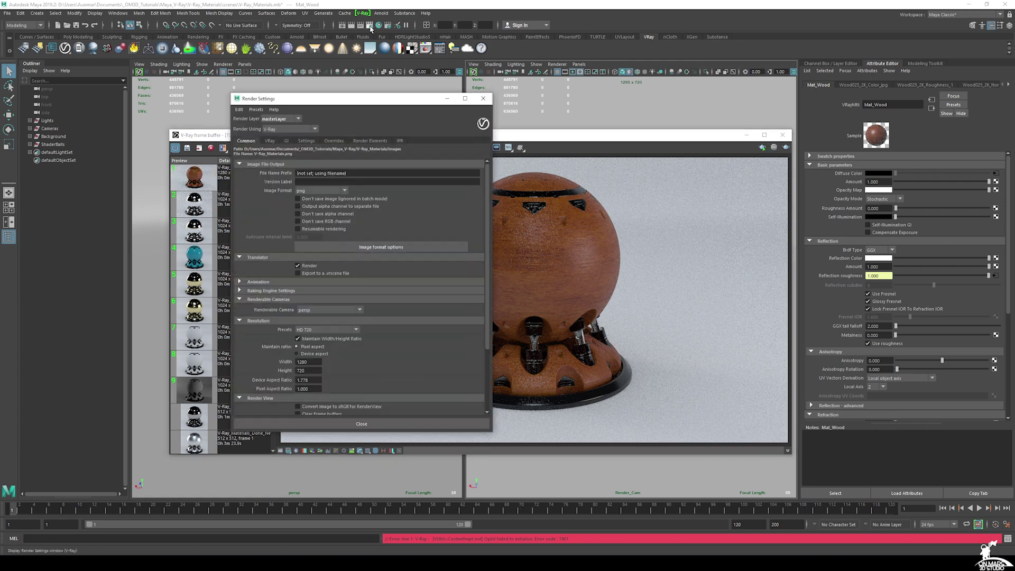
{"action": "left_click", "coordinate": [310, 333]}
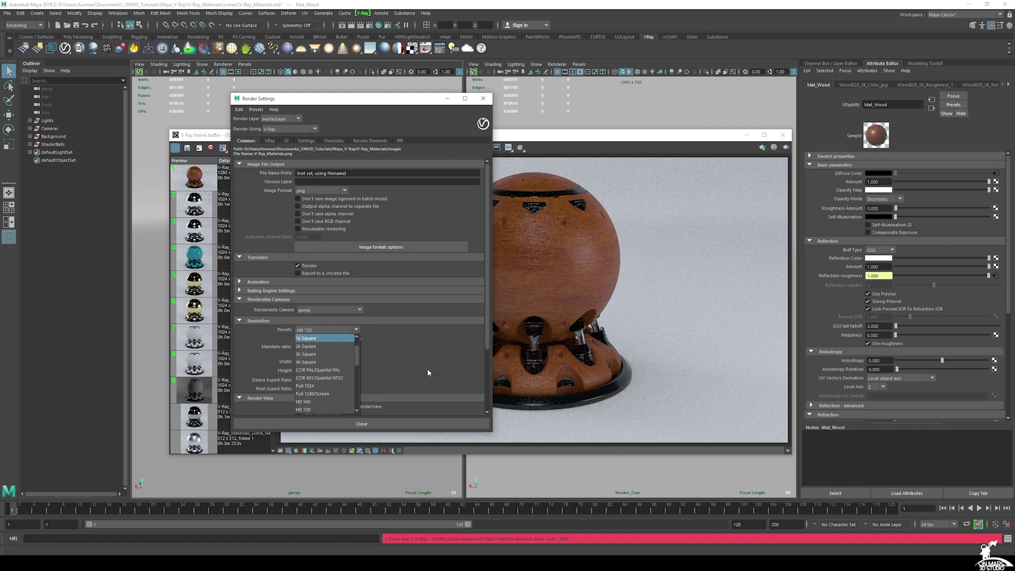
{"action": "left_click", "coordinate": [324, 385]}
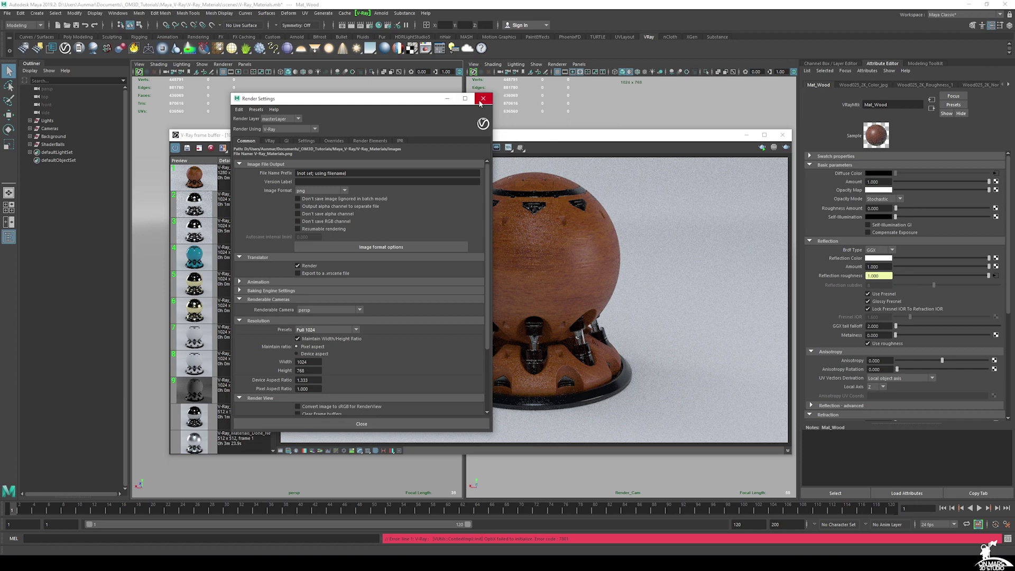
{"action": "left_click", "coordinate": [482, 99]}
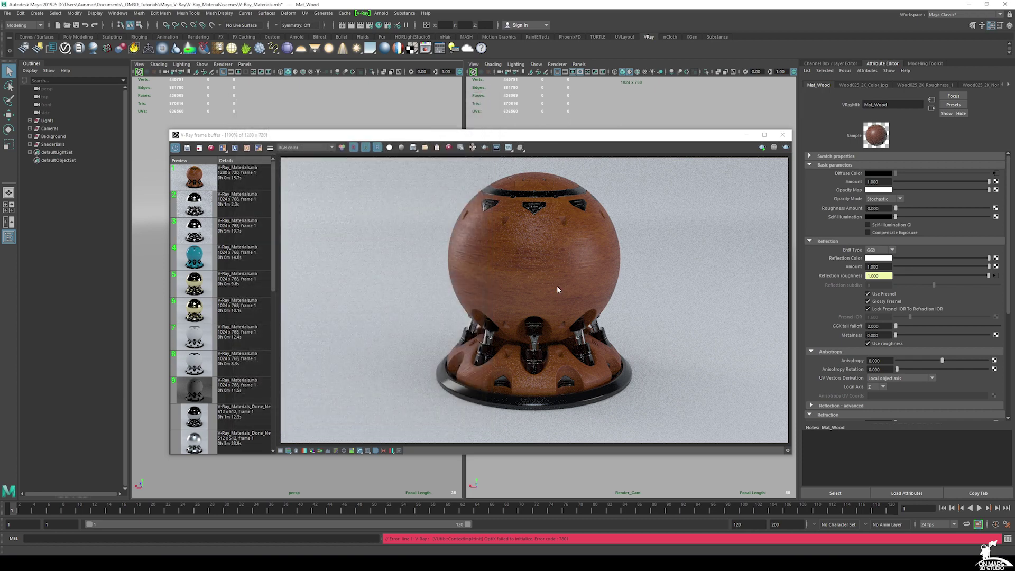
Step: Reposition the V-Ray frame buffer and look through Mat_Wood's settings down to bump and normal mapping
{"action": "left_click_drag", "start_coordinate": [407, 138], "coordinate": [391, 136]}
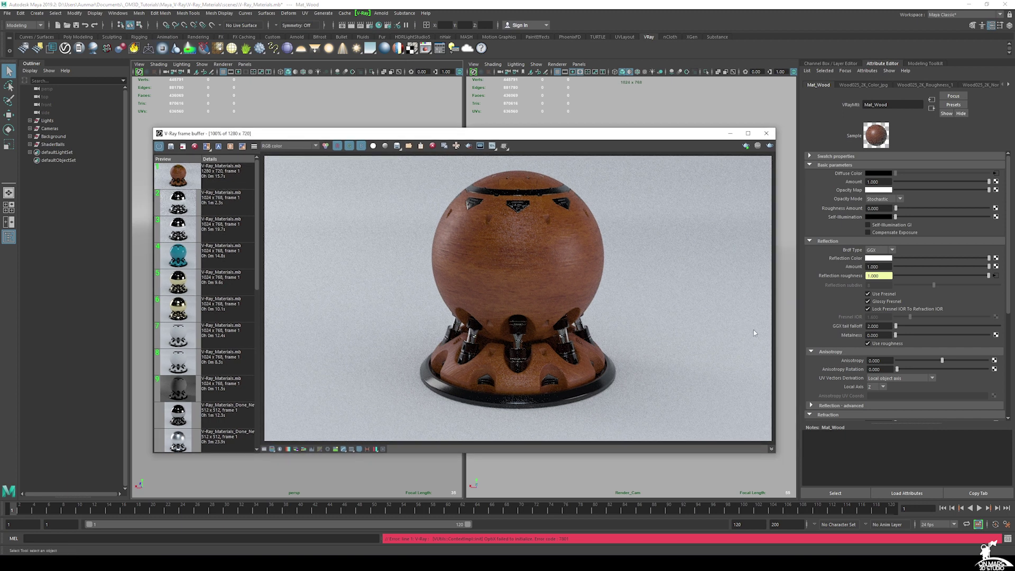
{"action": "scroll", "coordinate": [849, 357], "scroll_direction": "down", "scroll_amount": 4}
{"action": "scroll", "coordinate": [849, 357], "scroll_direction": "up", "scroll_amount": 3}
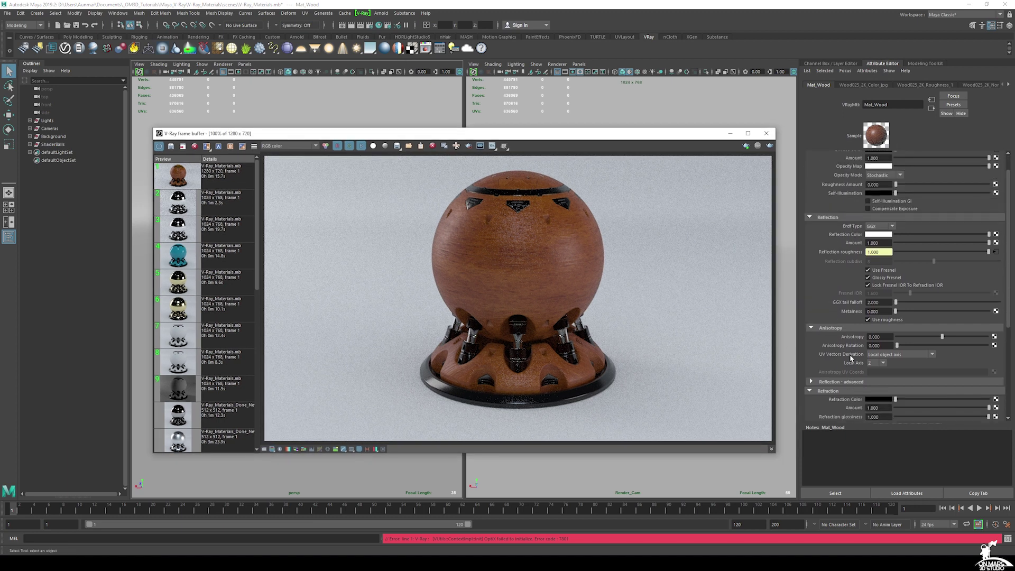
{"action": "scroll", "coordinate": [851, 355], "scroll_direction": "down", "scroll_amount": 6}
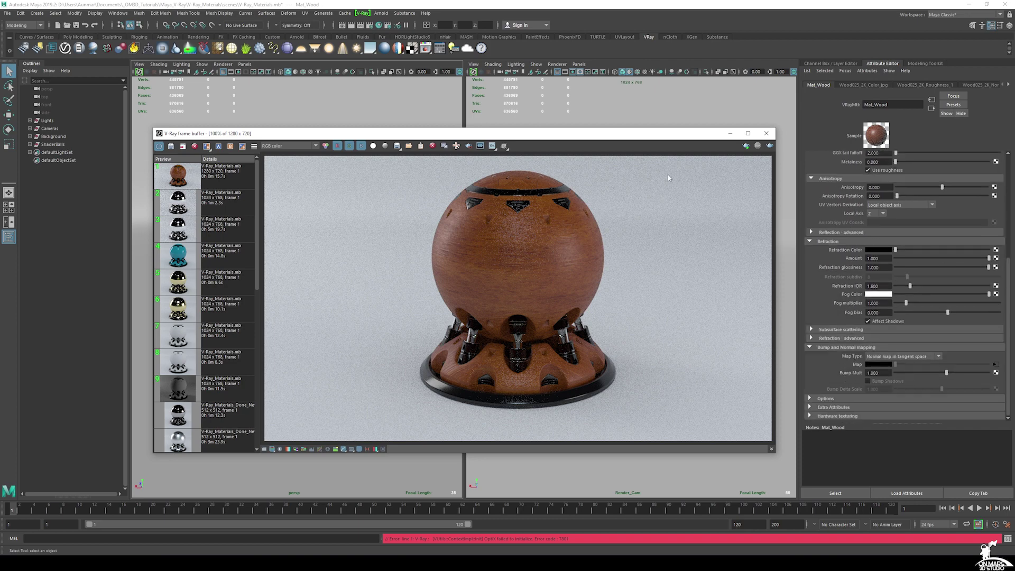
Step: Move the Render_Cam view closer to the shader ball and start an interactive V-Ray render of it
{"action": "left_click", "coordinate": [766, 133]}
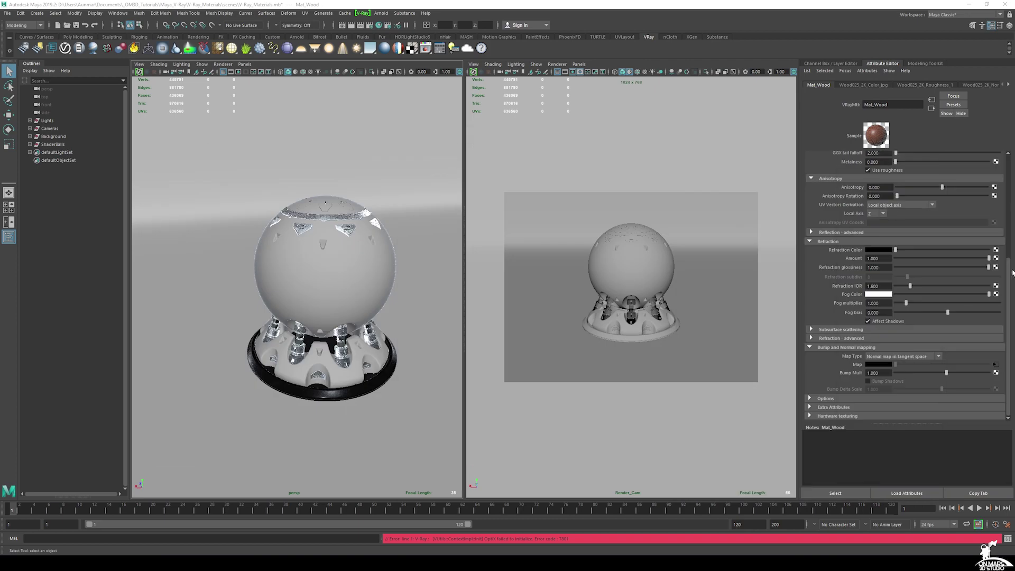
{"action": "right_click_drag", "start_coordinate": [640, 257], "coordinate": [637, 298], "text": "alt"}
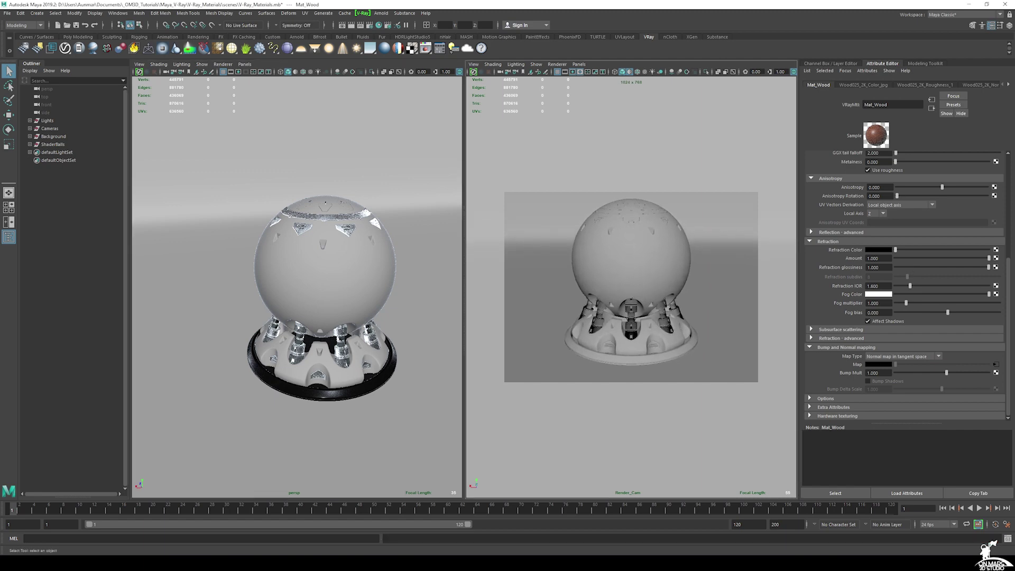
{"action": "left_click_drag", "start_coordinate": [1014, 148], "coordinate": [520, 125]}
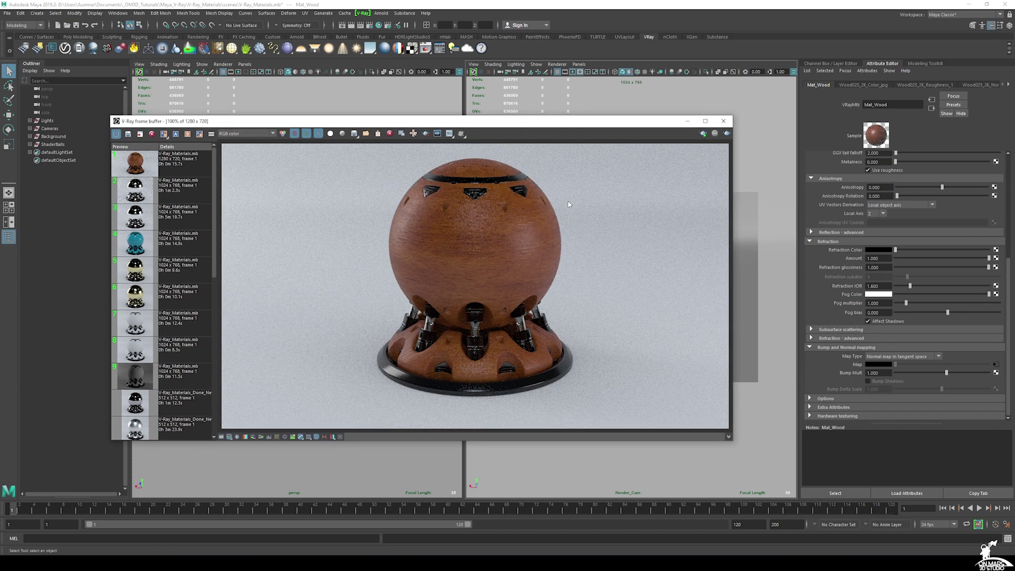
{"action": "left_click", "coordinate": [703, 133]}
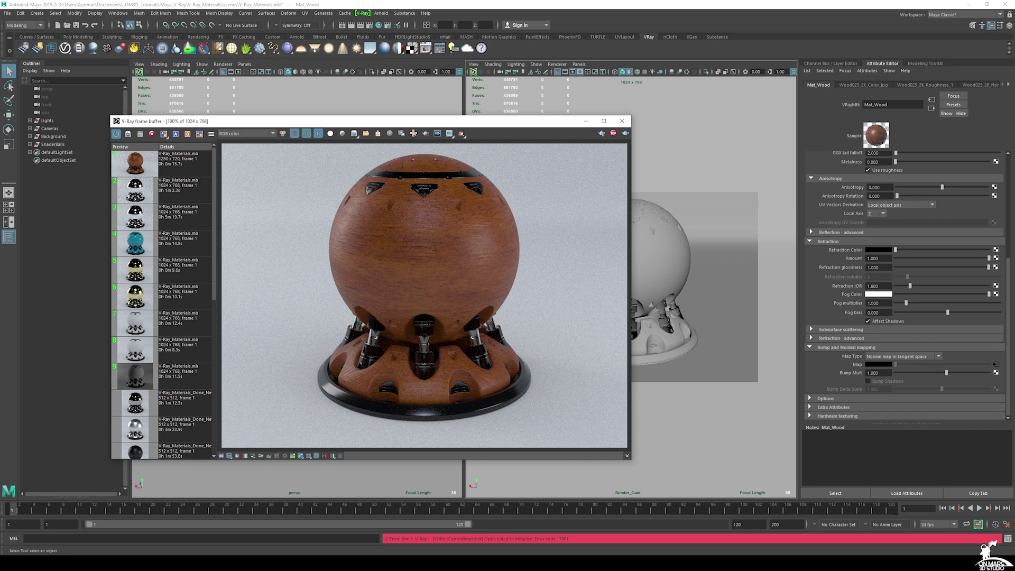
Step: Try a Bump Mult of 5 on Mat_Wood, and settle on a value of 3
{"action": "left_click_drag", "start_coordinate": [884, 373], "coordinate": [752, 365]}
{"action": "type", "text": "5"}
{"action": "key", "text": "Return"}
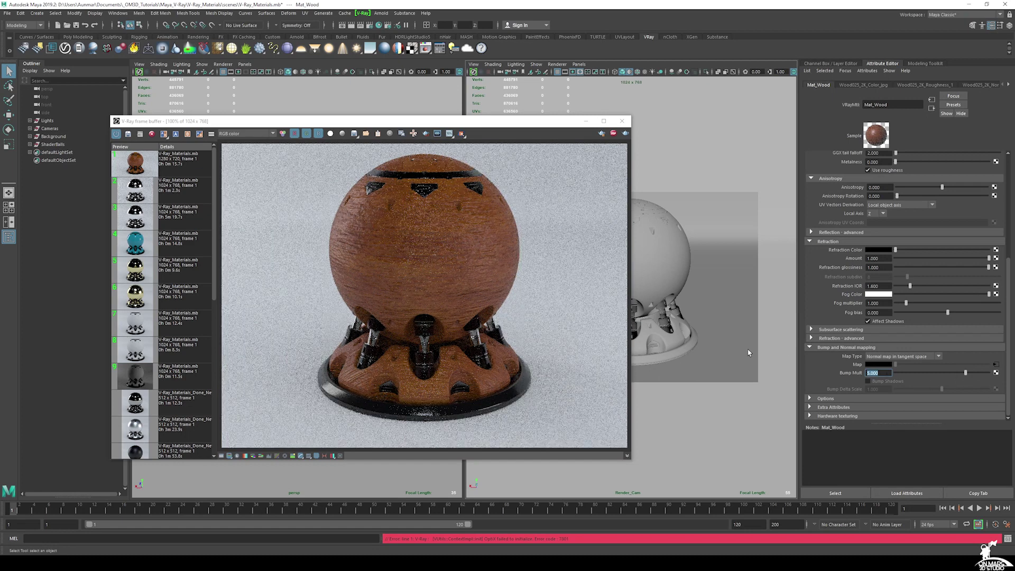
{"action": "type", "text": "3"}
{"action": "key", "text": "Return"}
{"action": "left_click_drag", "start_coordinate": [403, 122], "coordinate": [339, 110]}
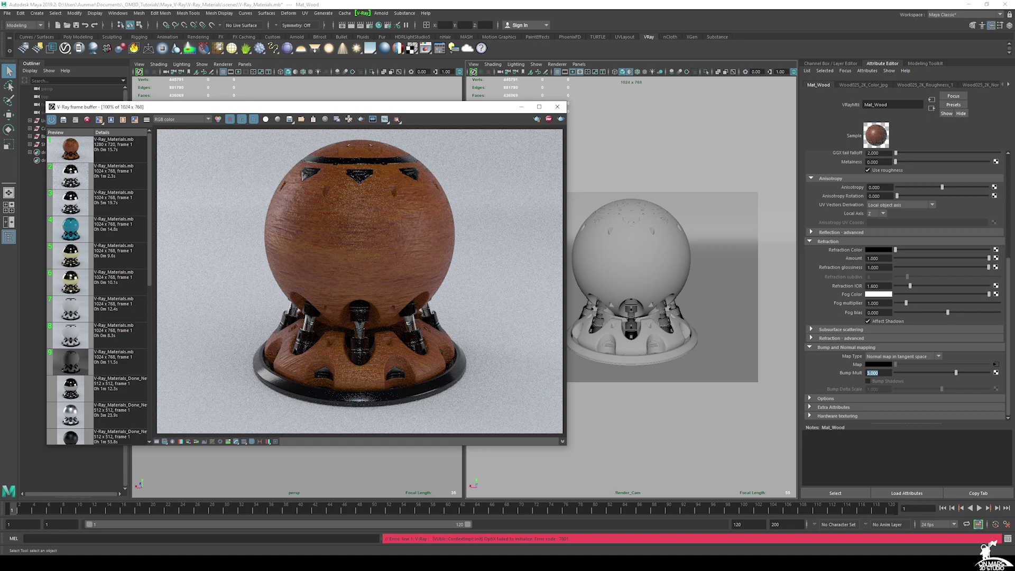
Step: Reopen the Hypershade and line up the roughness map's placement node beneath the Wood025 color map's placement node
{"action": "left_click_drag", "start_coordinate": [845, 101], "coordinate": [514, 67]}
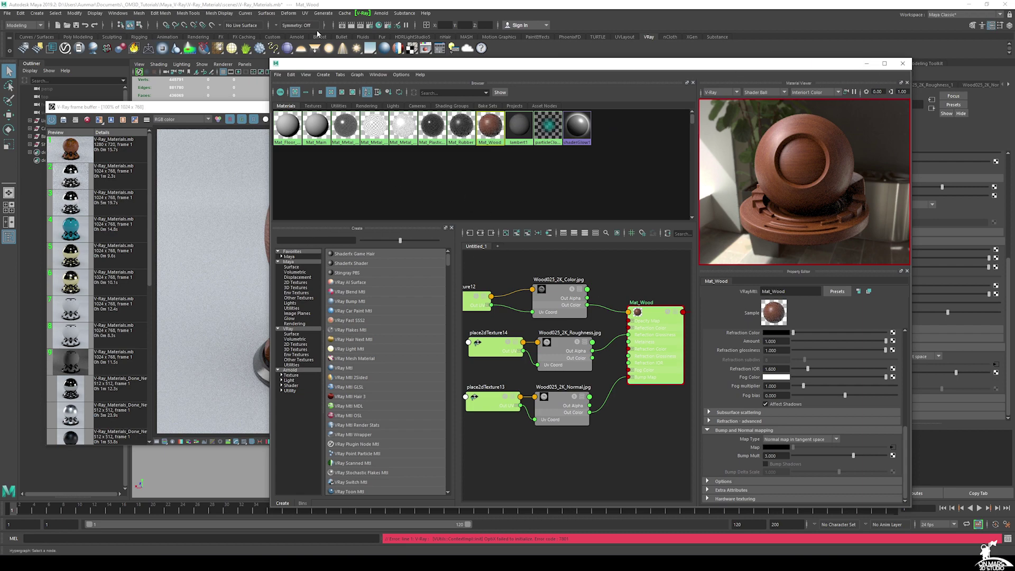
{"action": "left_click", "coordinate": [903, 64]}
{"action": "left_click", "coordinate": [379, 26]}
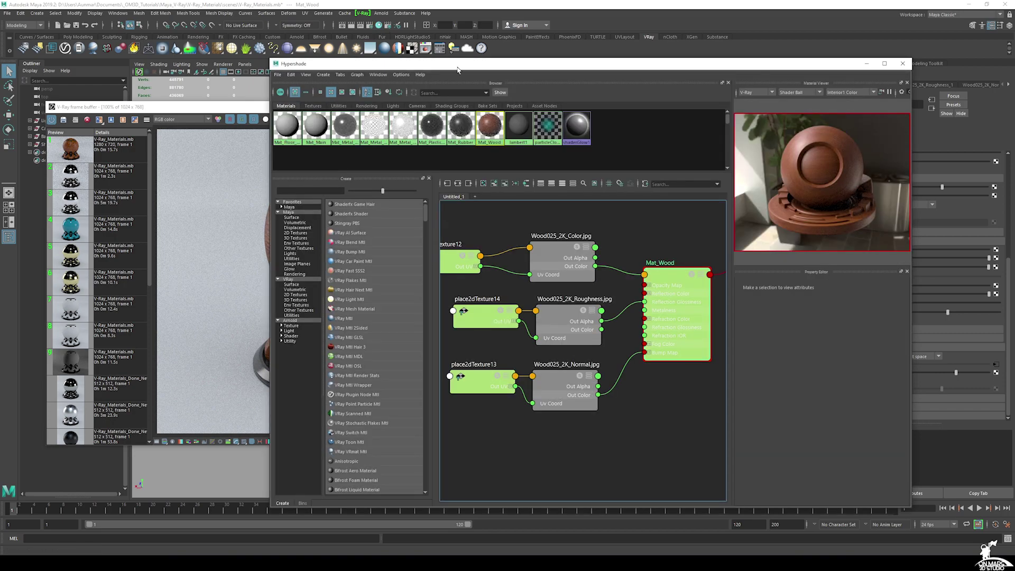
{"action": "middle_click_drag", "start_coordinate": [518, 272], "coordinate": [538, 272], "text": "alt"}
{"action": "scroll", "coordinate": [538, 274], "scroll_direction": "down", "scroll_amount": 2}
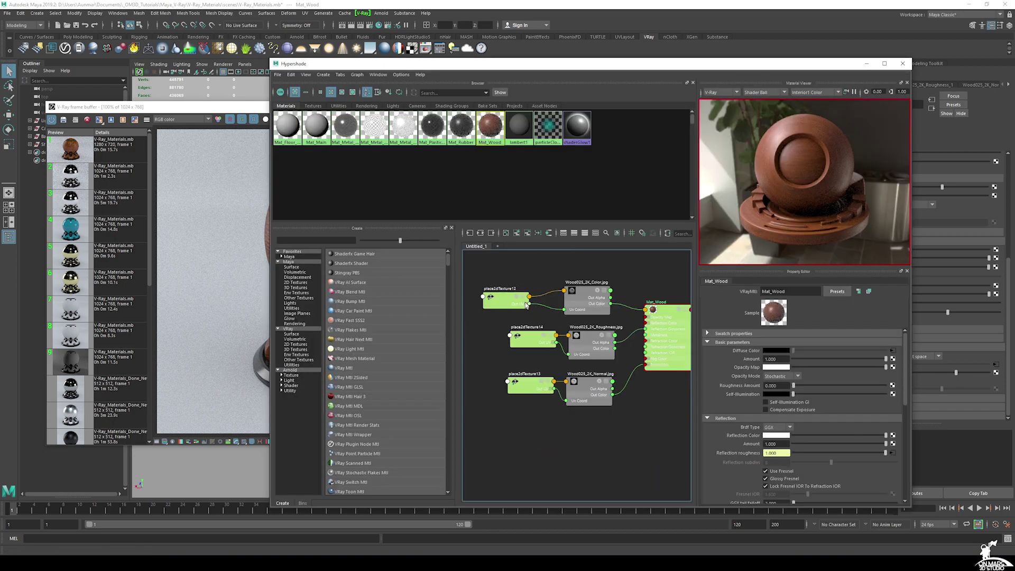
{"action": "left_click", "coordinate": [497, 299]}
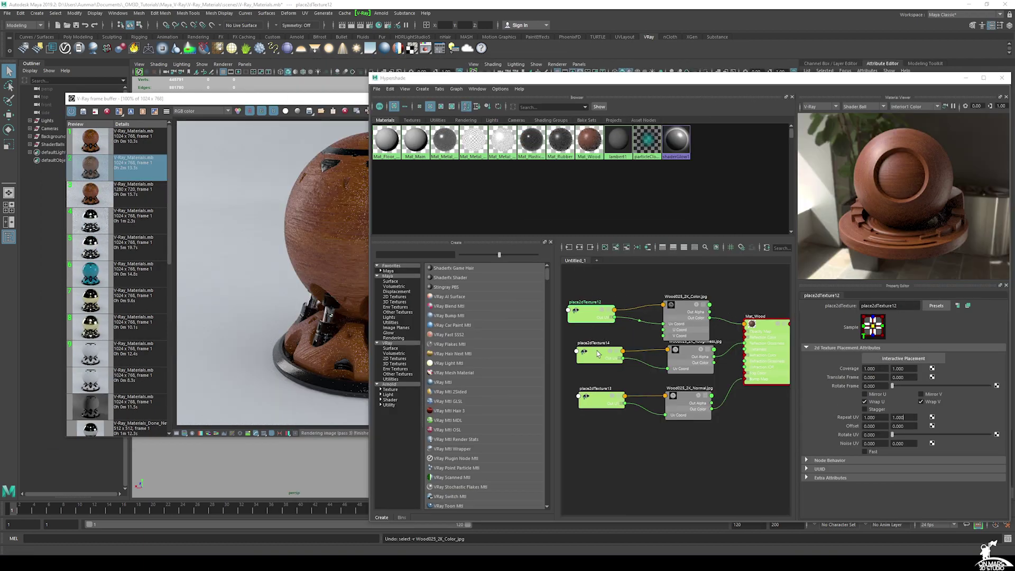
{"action": "left_click_drag", "start_coordinate": [597, 357], "coordinate": [590, 358]}
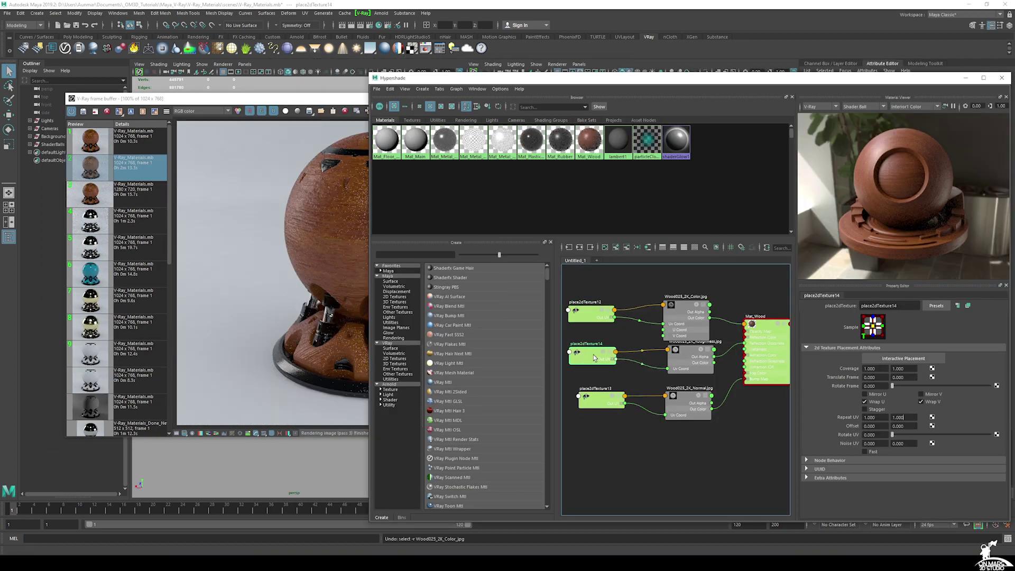
Step: Set the Repeat UV of the Wood025 color texture's placement node, place2dTexture12, to 5 by 5
{"action": "left_click", "coordinate": [591, 315]}
{"action": "left_click_drag", "start_coordinate": [591, 313], "coordinate": [589, 313]}
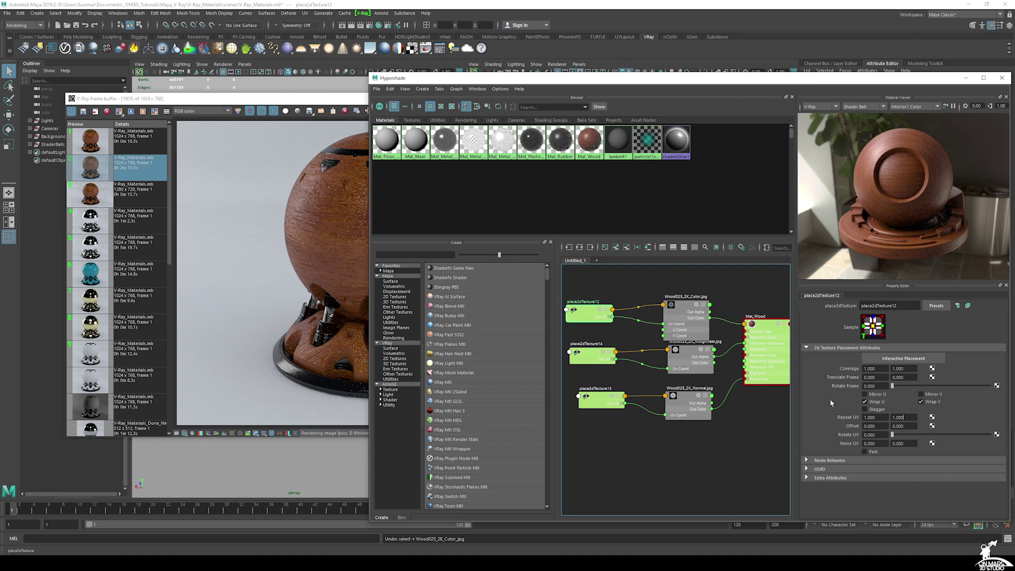
{"action": "left_click_drag", "start_coordinate": [879, 417], "coordinate": [826, 412]}
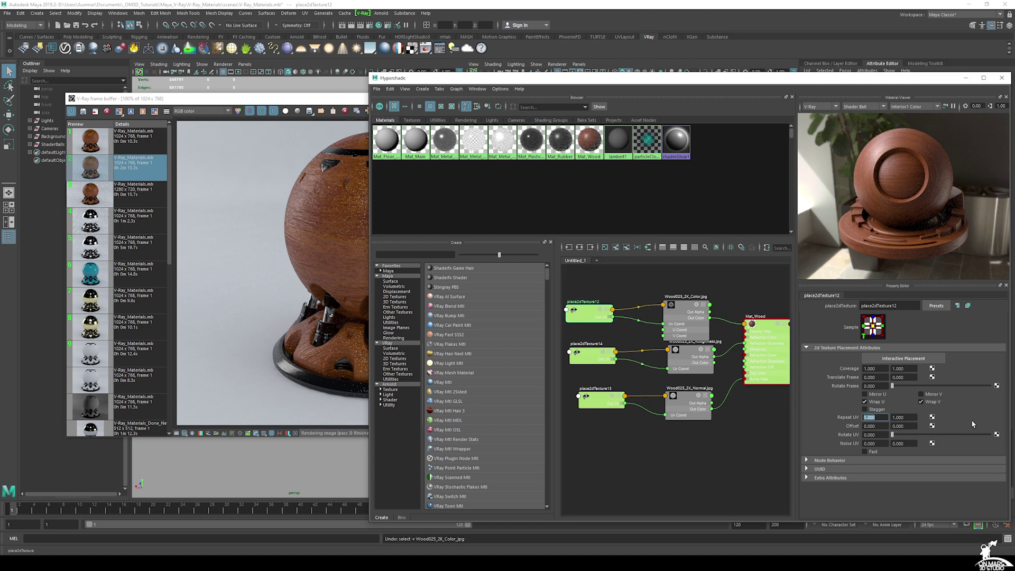
{"action": "type", "text": "5"}
{"action": "key", "text": "Tab"}
{"action": "type", "text": "5"}
{"action": "key", "text": "Return"}
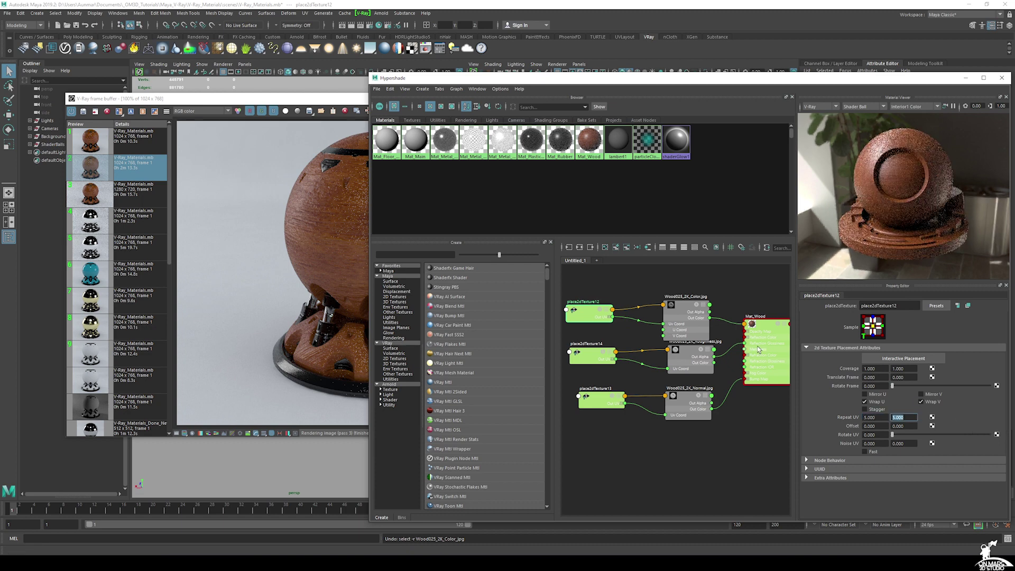
Step: Set the Repeat UV of the Wood025 roughness texture's placement node, place2dTexture14, to 5 by 5
{"action": "left_click", "coordinate": [582, 353]}
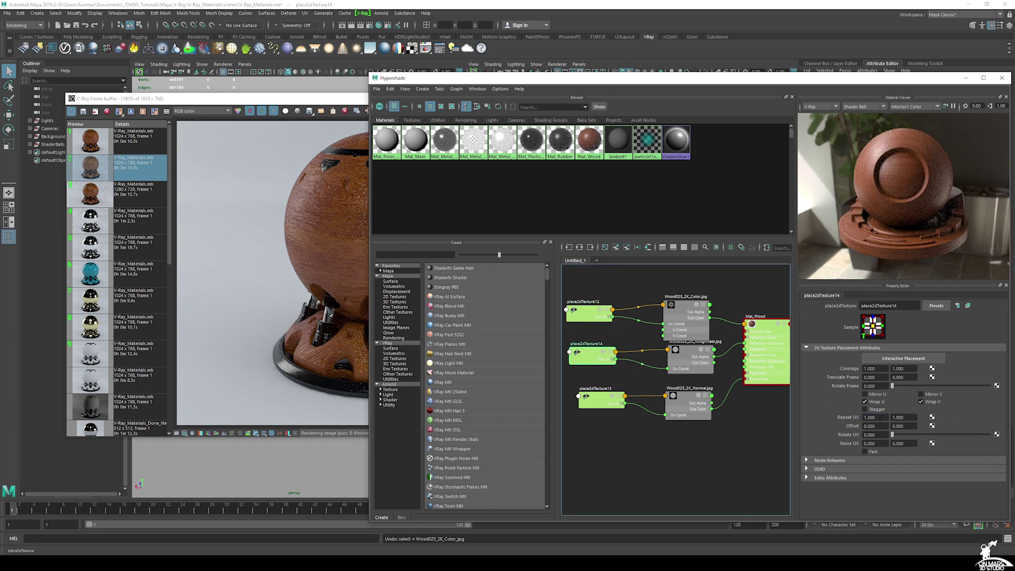
{"action": "left_click_drag", "start_coordinate": [880, 418], "coordinate": [839, 414]}
{"action": "type", "text": "5"}
{"action": "key", "text": "Tab"}
{"action": "type", "text": "5"}
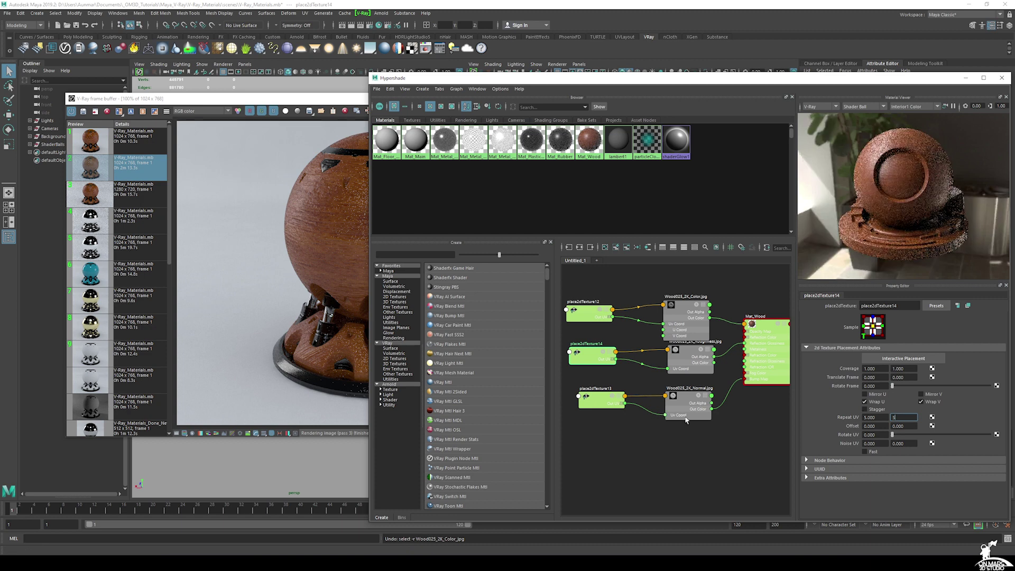
Step: Set the Repeat UV of the Wood025 normal texture's placement node, place2dTexture13, to 5 by 5
{"action": "left_click", "coordinate": [601, 402]}
{"action": "left_click_drag", "start_coordinate": [880, 418], "coordinate": [839, 416]}
{"action": "type", "text": "5"}
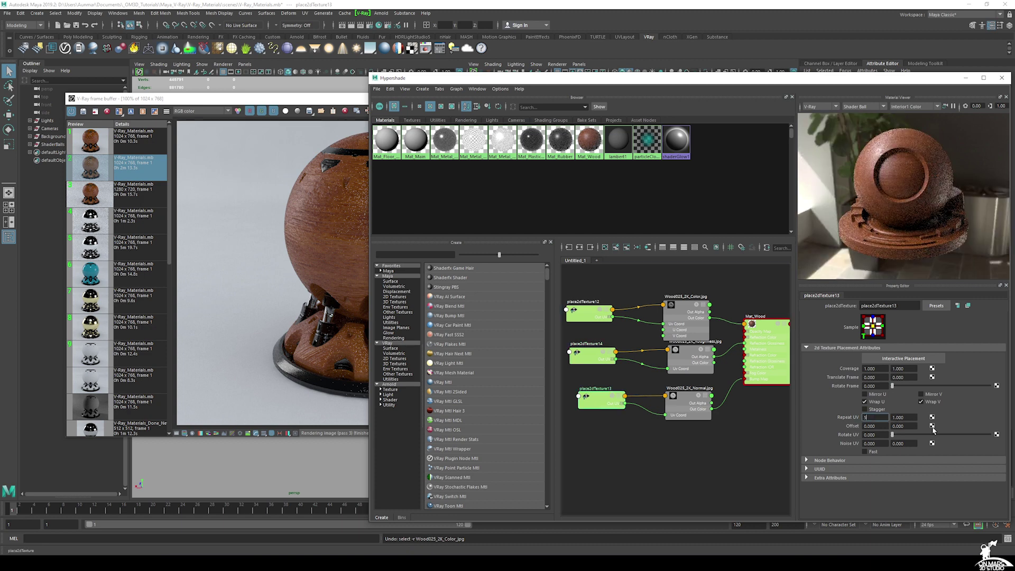
{"action": "key", "text": "Tab"}
{"action": "type", "text": "5"}
Step: Render the shader ball with the new texture tiling and compare the result with the previous wood renders in the render history
{"action": "left_click", "coordinate": [302, 211]}
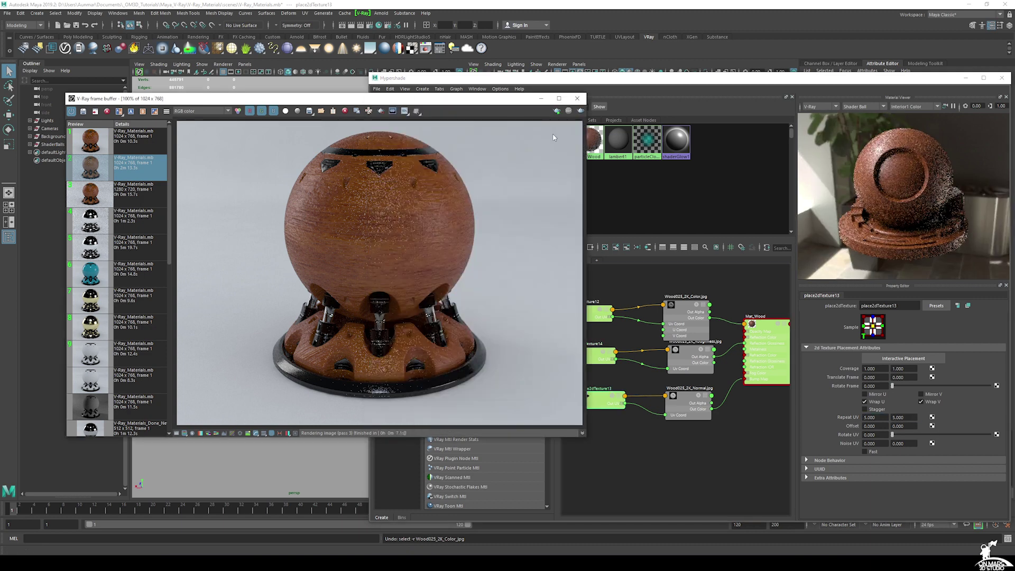
{"action": "left_click", "coordinate": [580, 111]}
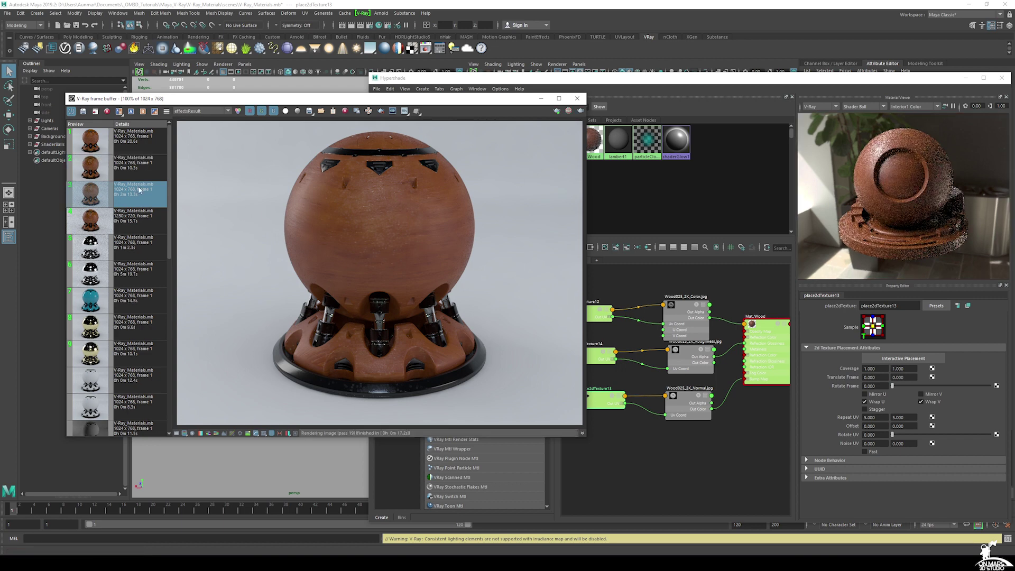
{"action": "double_click", "coordinate": [123, 171]}
{"action": "double_click", "coordinate": [132, 138]}
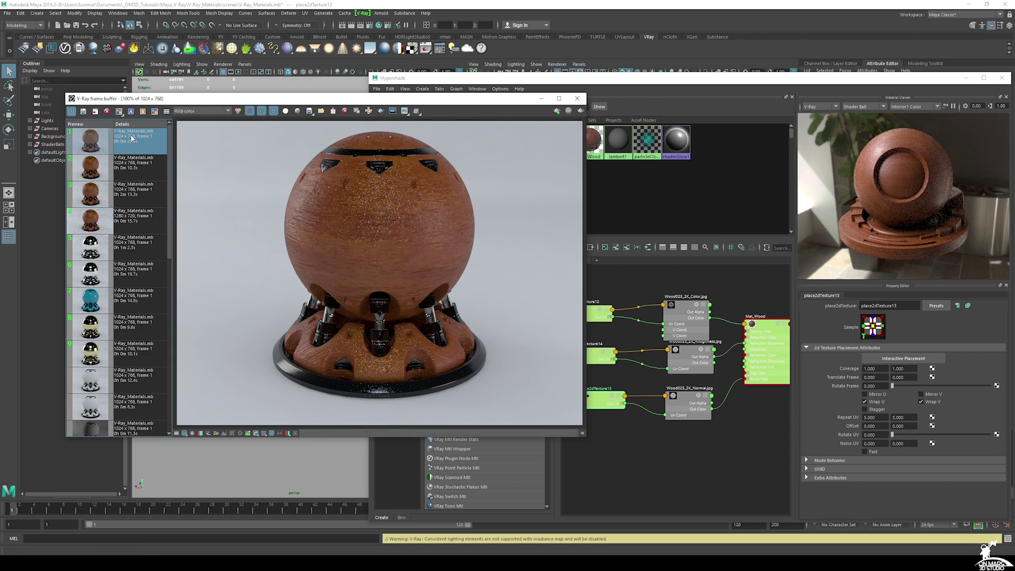
{"action": "double_click", "coordinate": [136, 163]}
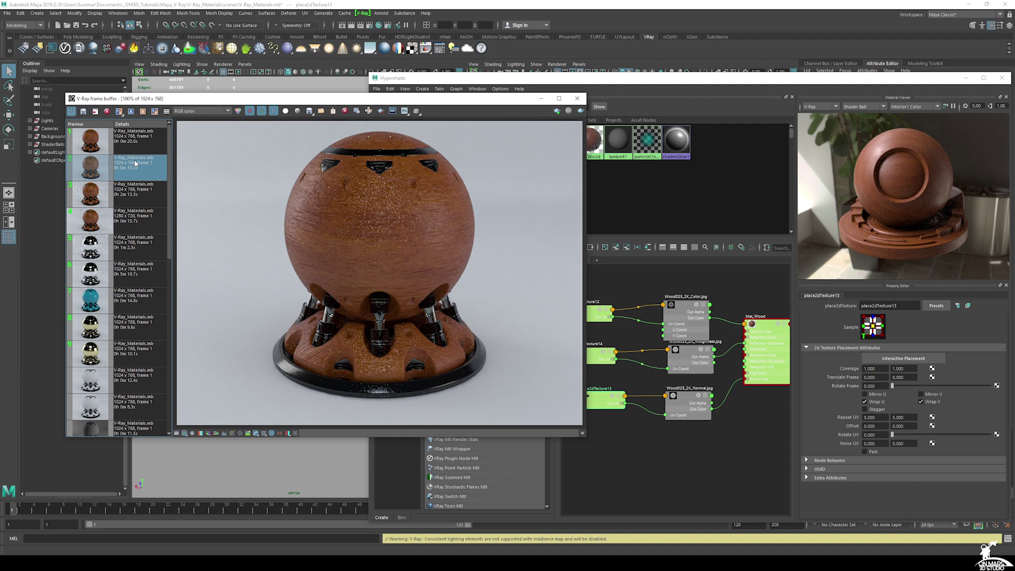
{"action": "double_click", "coordinate": [133, 139]}
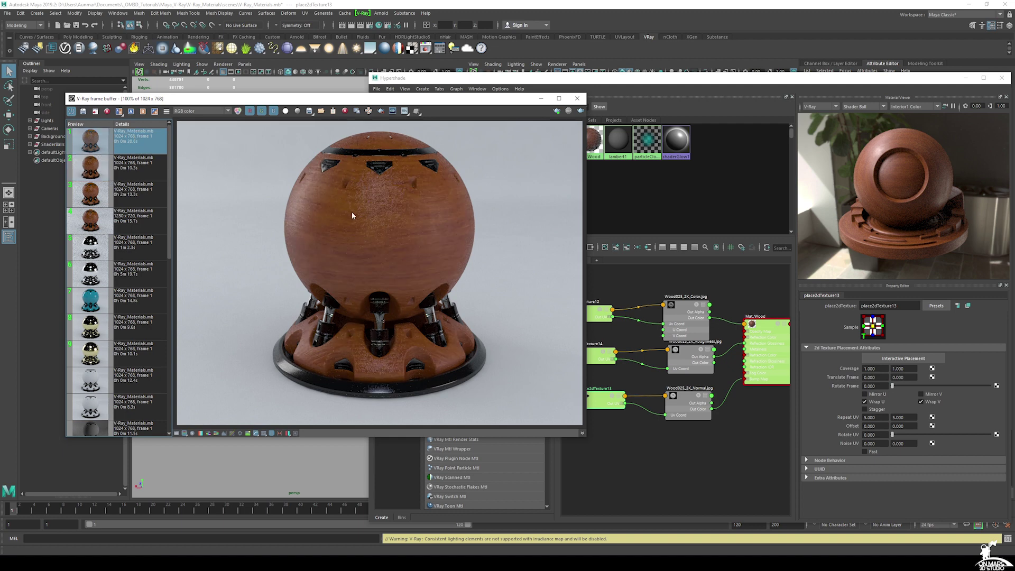
{"action": "double_click", "coordinate": [144, 195]}
{"action": "double_click", "coordinate": [139, 144]}
{"action": "double_click", "coordinate": [147, 169]}
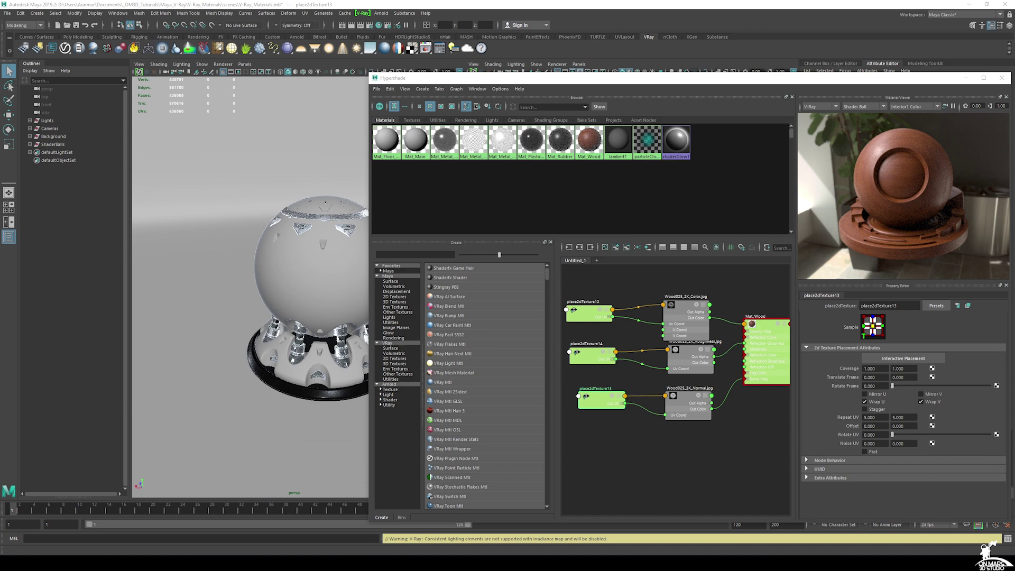
Step: Create a new VRay Mtl material in the Hypershade and name it Mat_Plastic
{"action": "left_click_drag", "start_coordinate": [676, 82], "coordinate": [568, 78]}
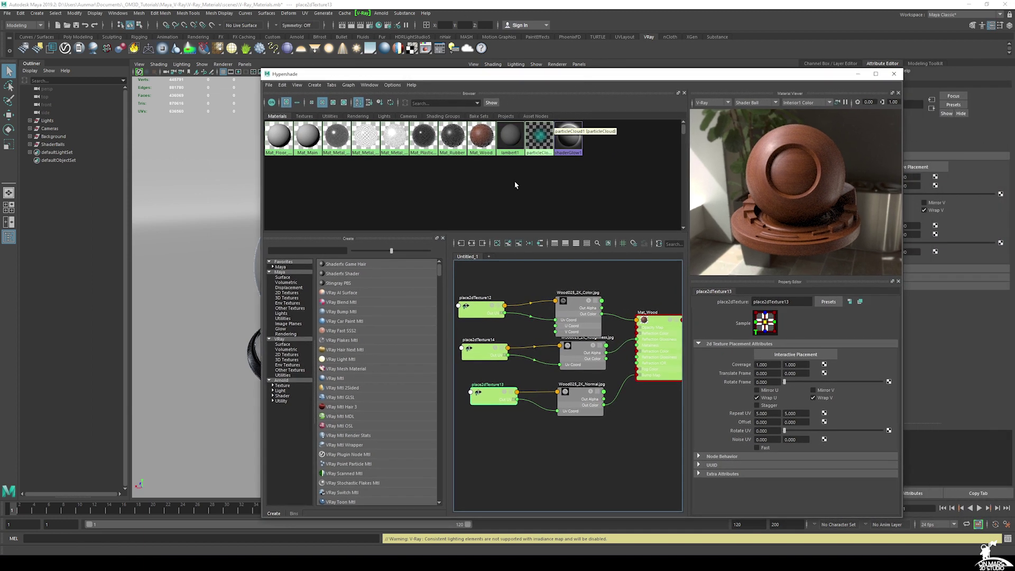
{"action": "left_click", "coordinate": [324, 378]}
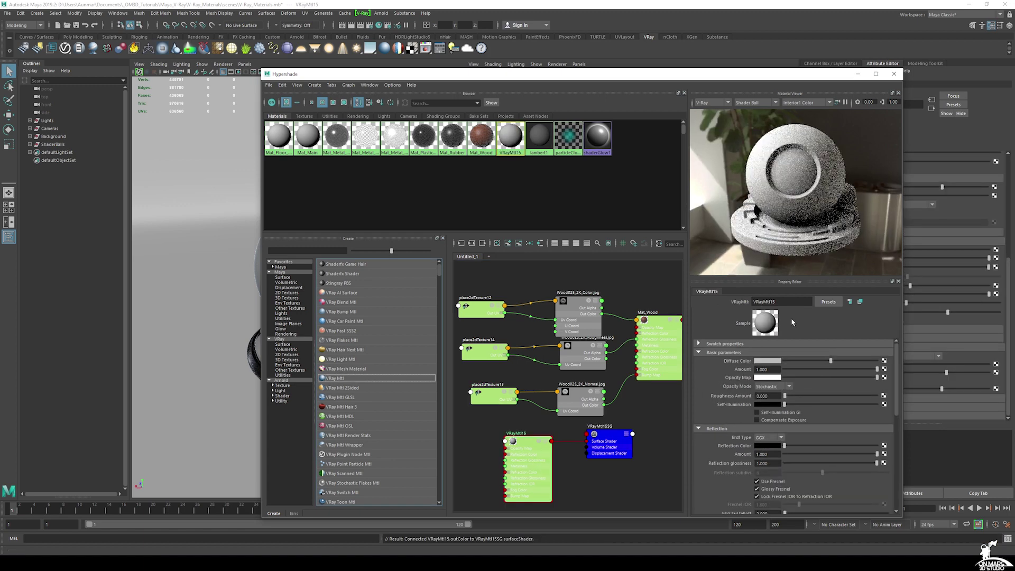
{"action": "left_click_drag", "start_coordinate": [791, 305], "coordinate": [627, 274]}
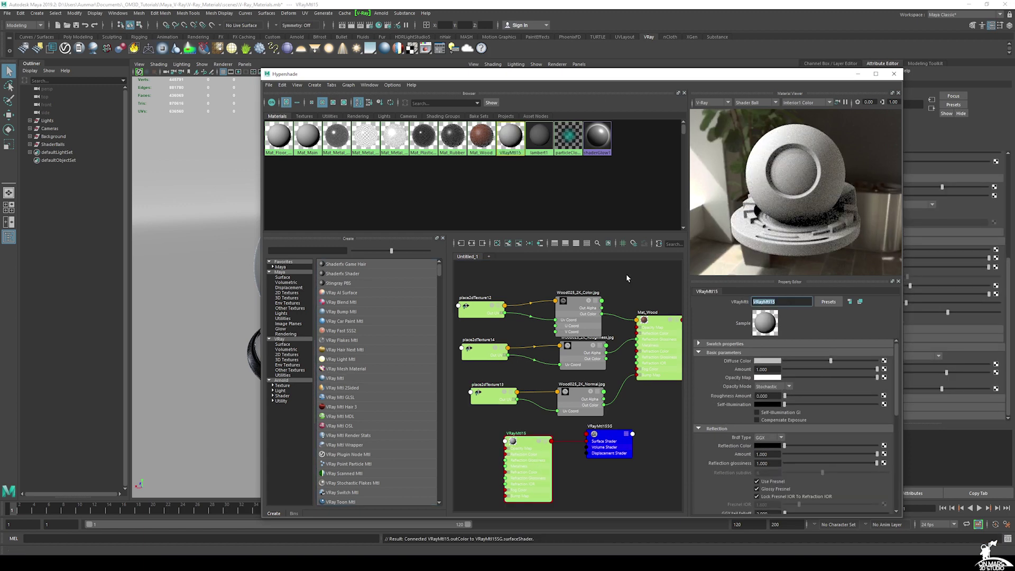
{"action": "type", "text": "Mat_Plastic"}
{"action": "key", "text": "Return"}
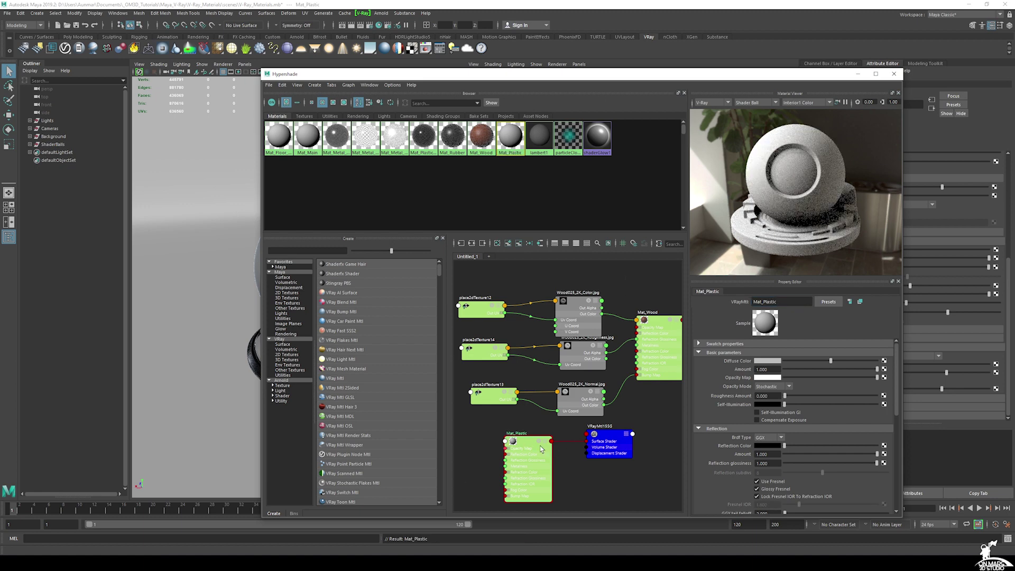
Step: Assign Mat_Plastic to the shader ball's top cap and main body geometry
{"action": "left_click_drag", "start_coordinate": [497, 79], "coordinate": [653, 74]}
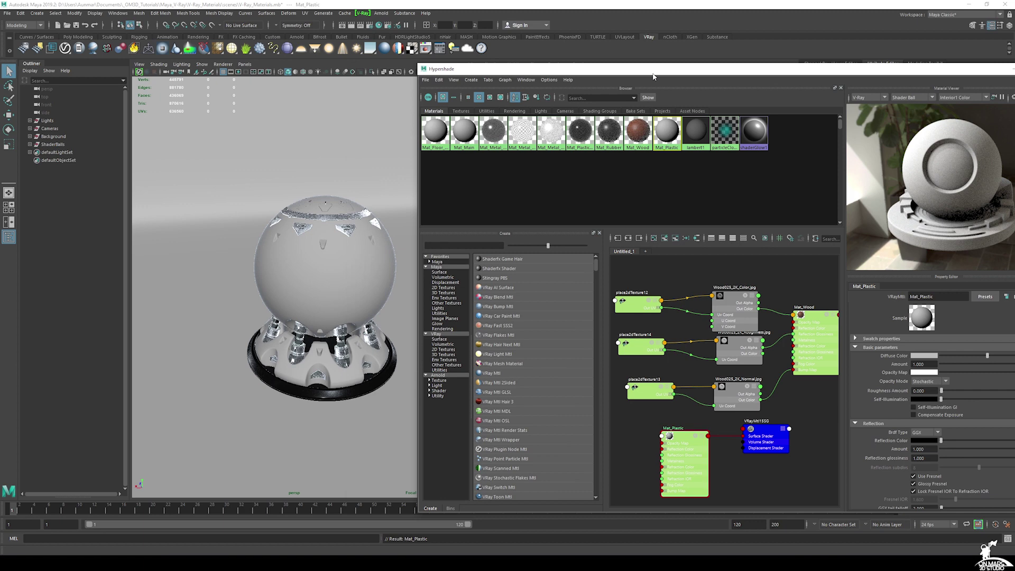
{"action": "left_click", "coordinate": [309, 209]}
{"action": "left_click", "coordinate": [316, 248], "text": "shift"}
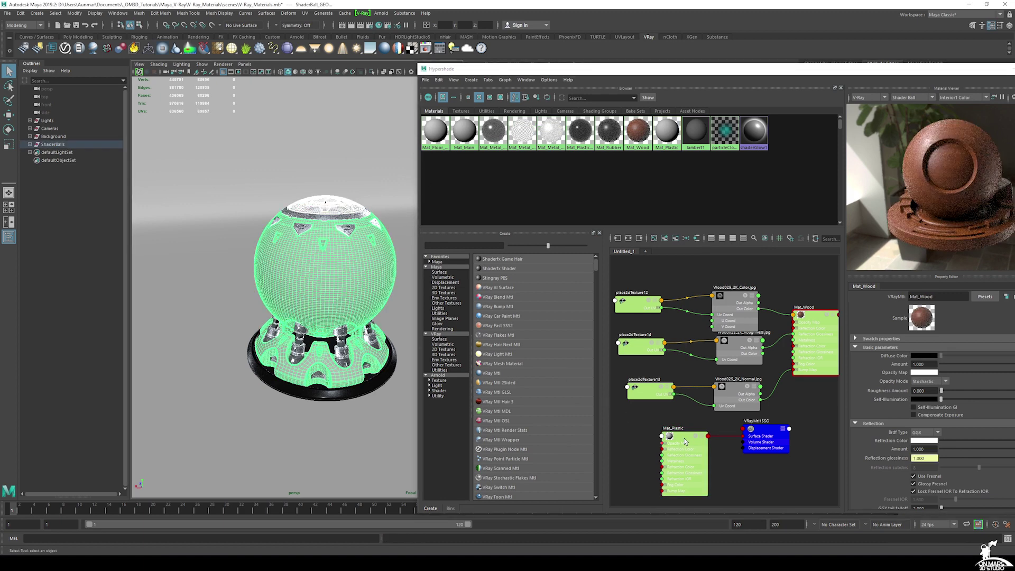
{"action": "right_click_drag", "start_coordinate": [684, 439], "coordinate": [682, 407]}
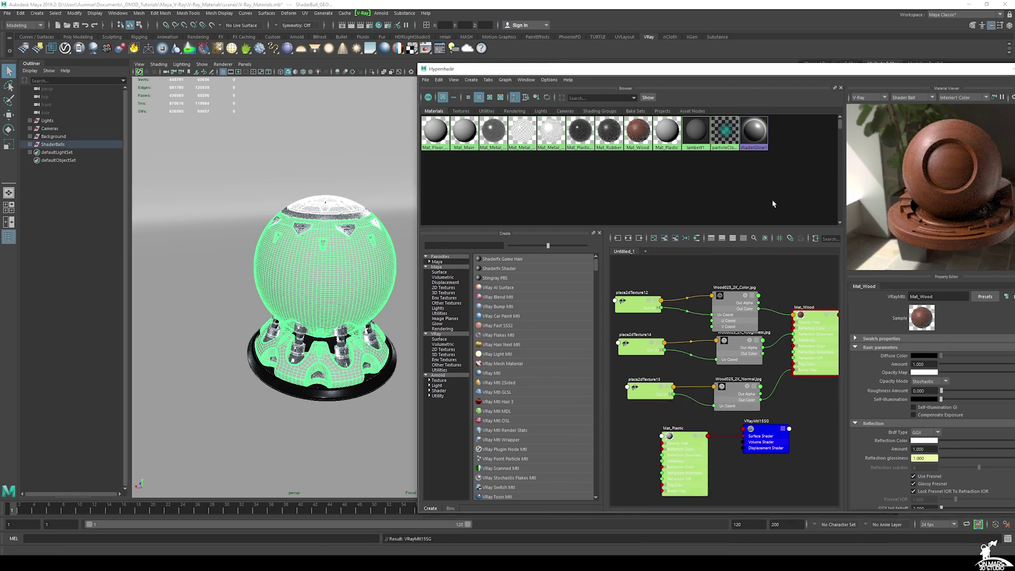
Step: Graph only Mat_Plastic's network in the Hypershade and shift its nodes to leave room for texture inputs
{"action": "left_click_drag", "start_coordinate": [707, 64], "coordinate": [485, 57]}
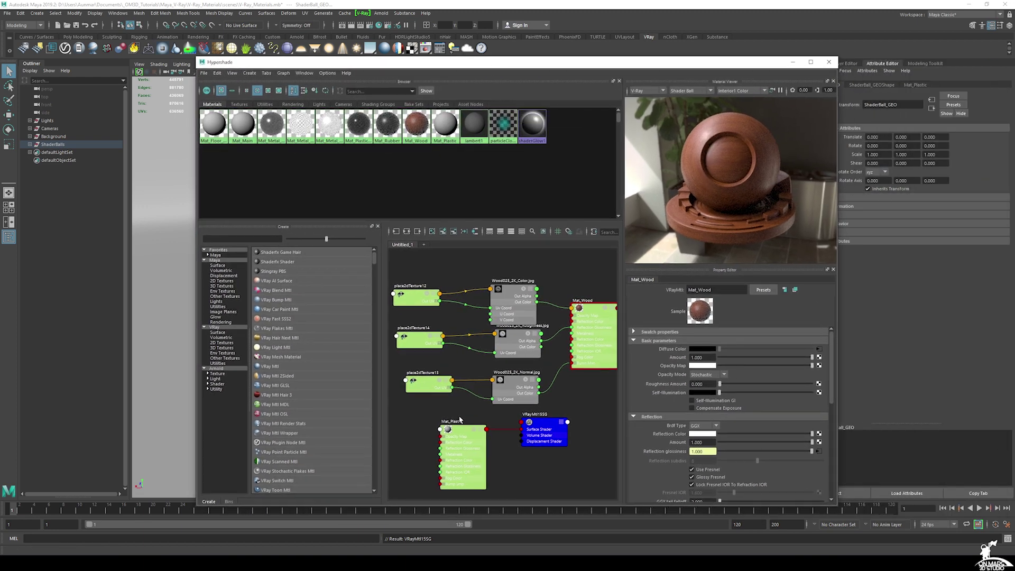
{"action": "left_click", "coordinate": [463, 439]}
{"action": "left_click", "coordinate": [410, 235]}
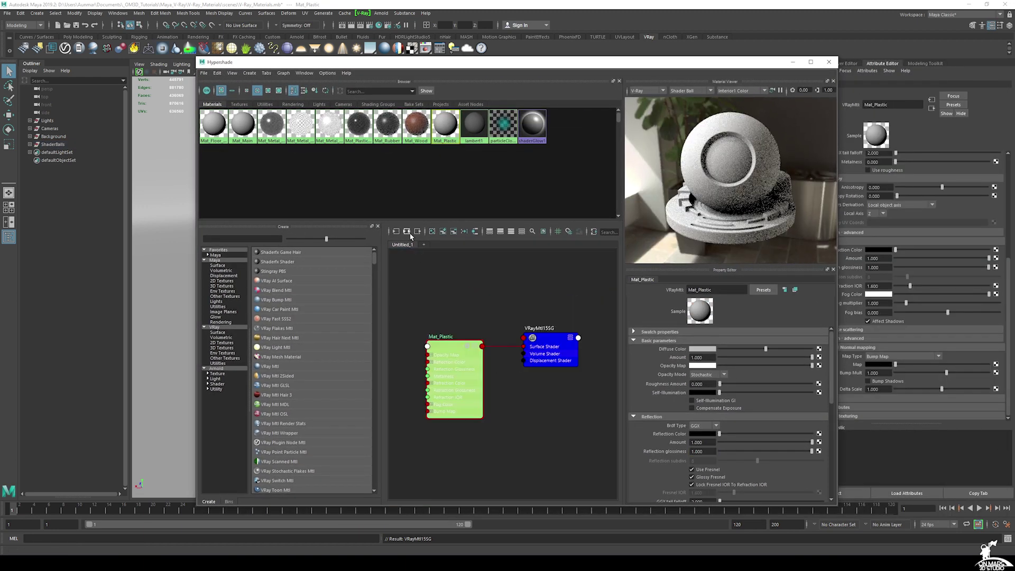
{"action": "scroll", "coordinate": [508, 324], "scroll_direction": "down", "scroll_amount": 4}
{"action": "left_click_drag", "start_coordinate": [470, 304], "coordinate": [554, 381]}
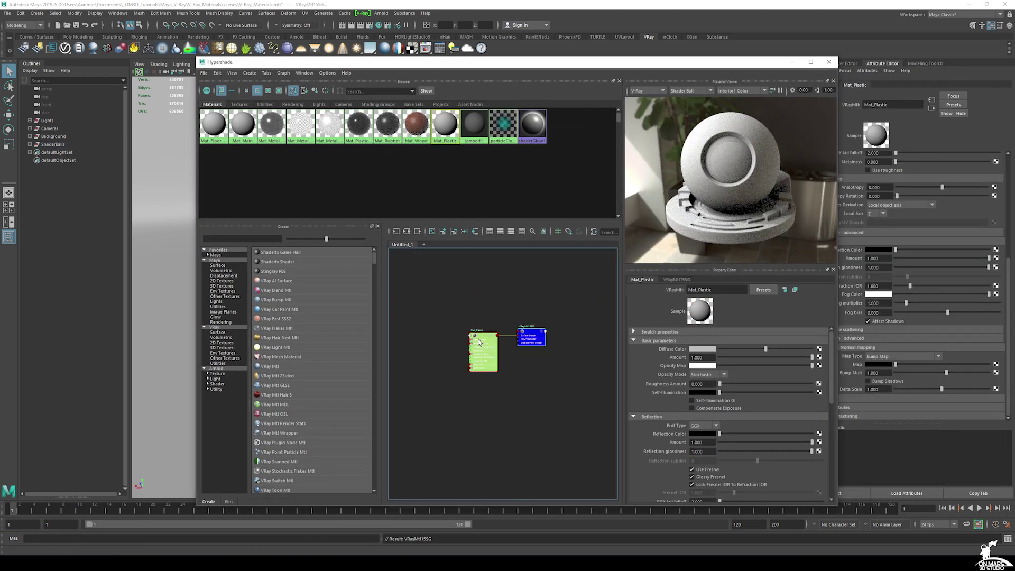
{"action": "left_click_drag", "start_coordinate": [484, 339], "coordinate": [520, 337]}
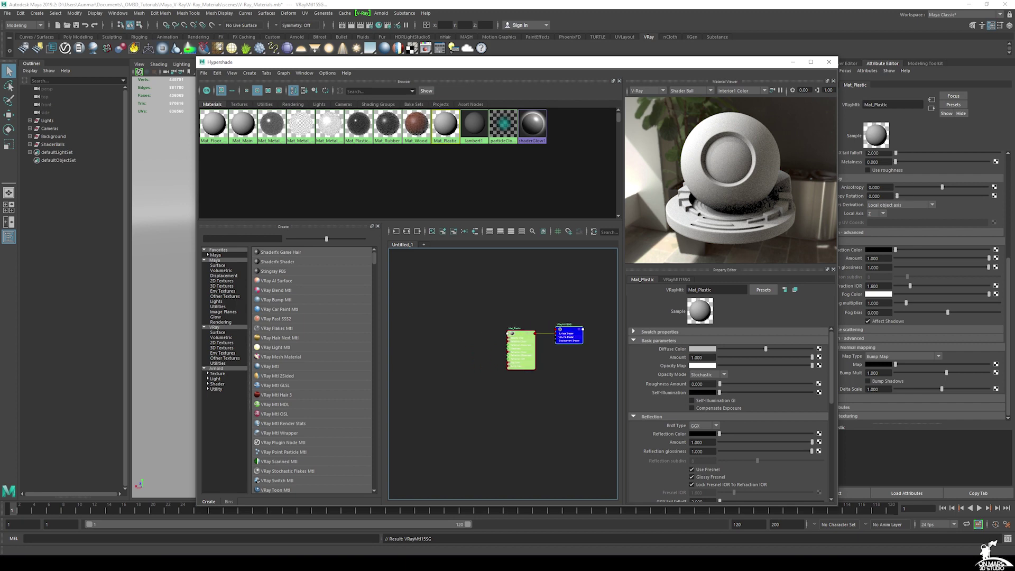
Step: Switch to File Explorer and open the Plastic004_2K-JPG folder inside sourceimages
{"action": "key", "text": "alt+Tab"}
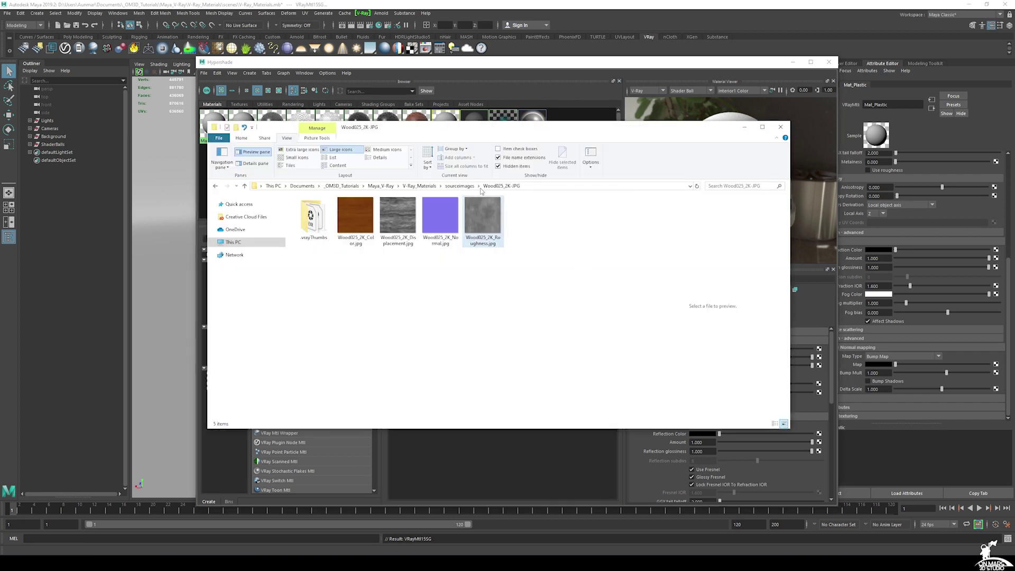
{"action": "left_click", "coordinate": [461, 188]}
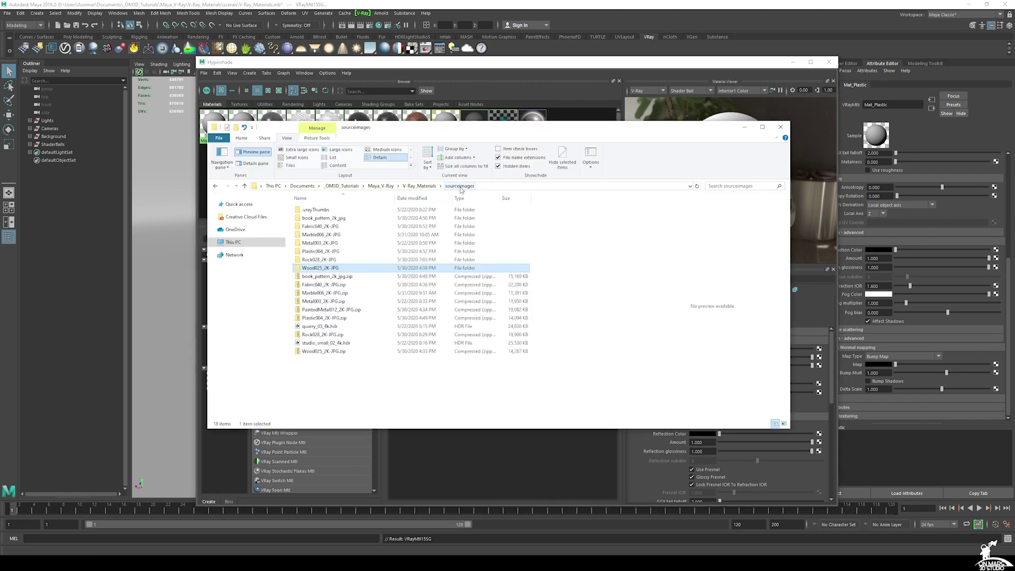
{"action": "left_click", "coordinate": [323, 255]}
{"action": "double_click", "coordinate": [323, 253]}
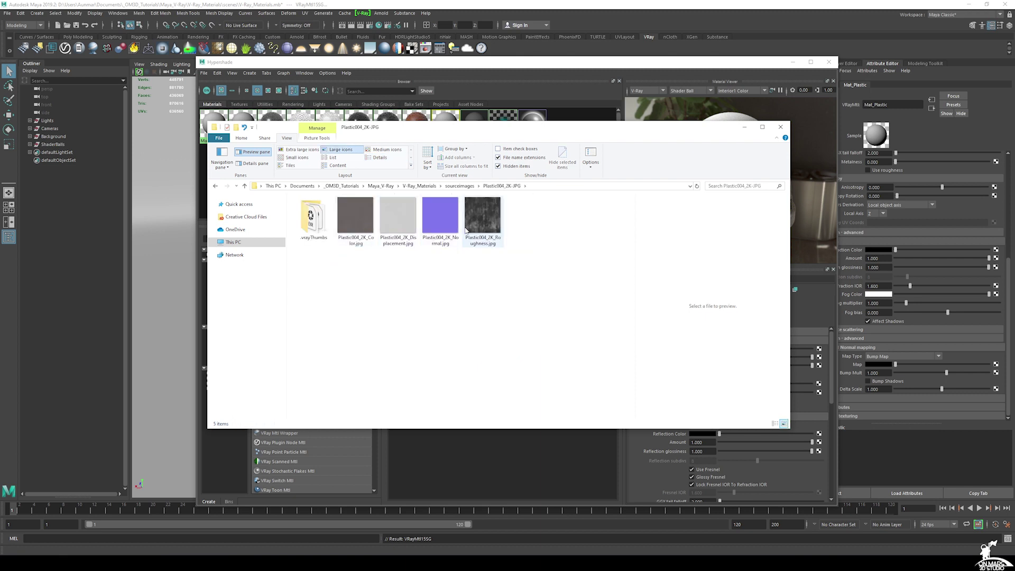
Step: Import the Plastic004_2K Color, Normal and Roughness images into the Hypershade graph as file textures
{"action": "left_click", "coordinate": [355, 217]}
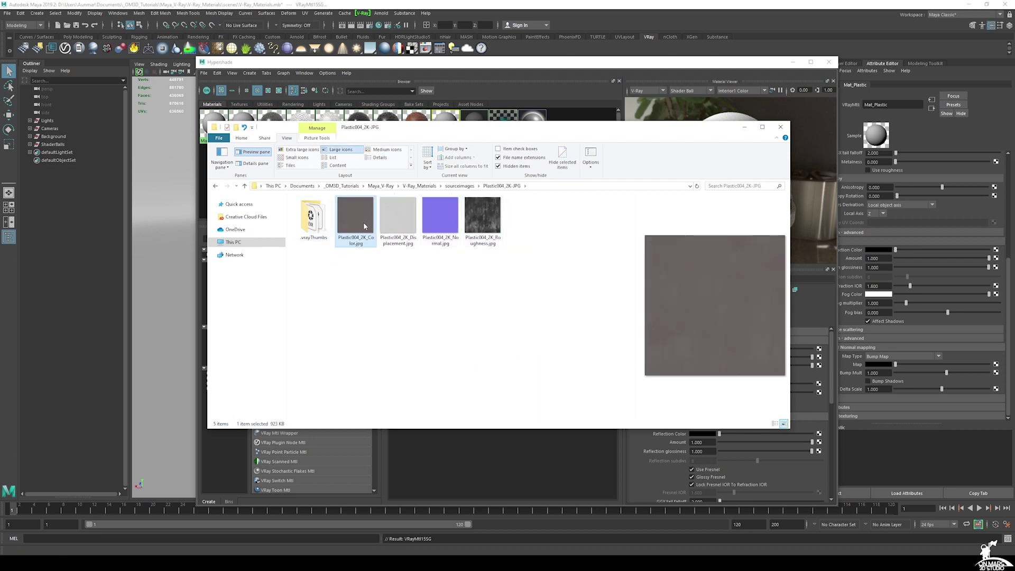
{"action": "left_click", "coordinate": [443, 229], "text": "ctrl"}
{"action": "left_click", "coordinate": [483, 217], "text": "ctrl"}
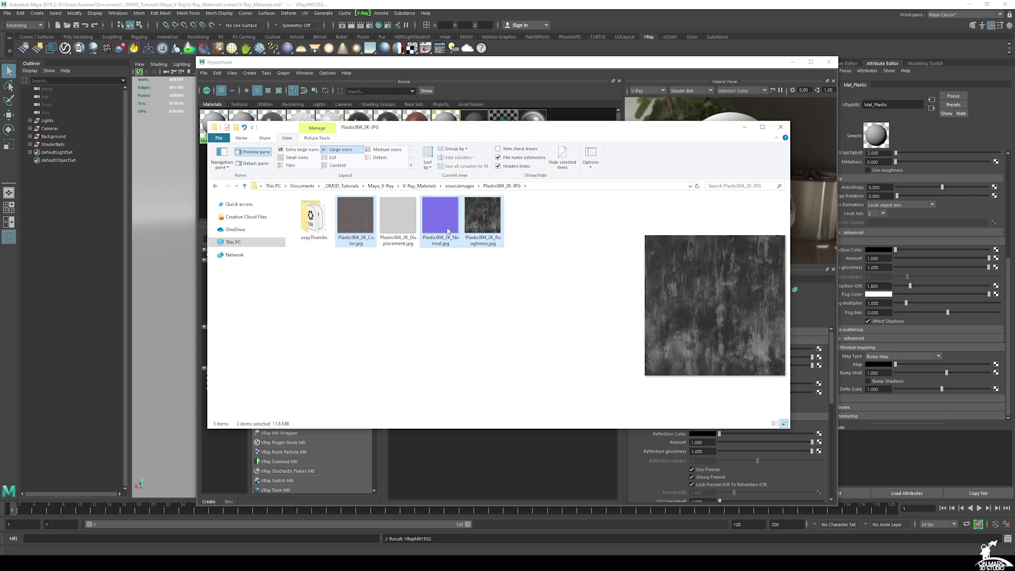
{"action": "left_click_drag", "start_coordinate": [449, 231], "coordinate": [481, 354]}
{"action": "left_click_drag", "start_coordinate": [484, 366], "coordinate": [503, 458]}
{"action": "left_click", "coordinate": [481, 222]}
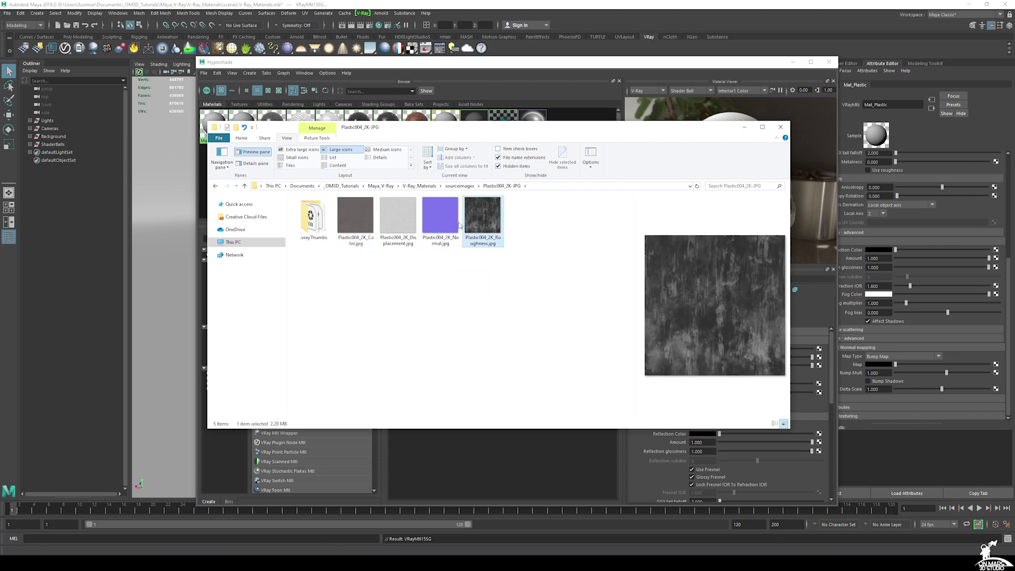
{"action": "left_click", "coordinate": [442, 220], "text": "ctrl"}
{"action": "left_click", "coordinate": [363, 219], "text": "ctrl"}
{"action": "left_click_drag", "start_coordinate": [441, 225], "coordinate": [495, 462]}
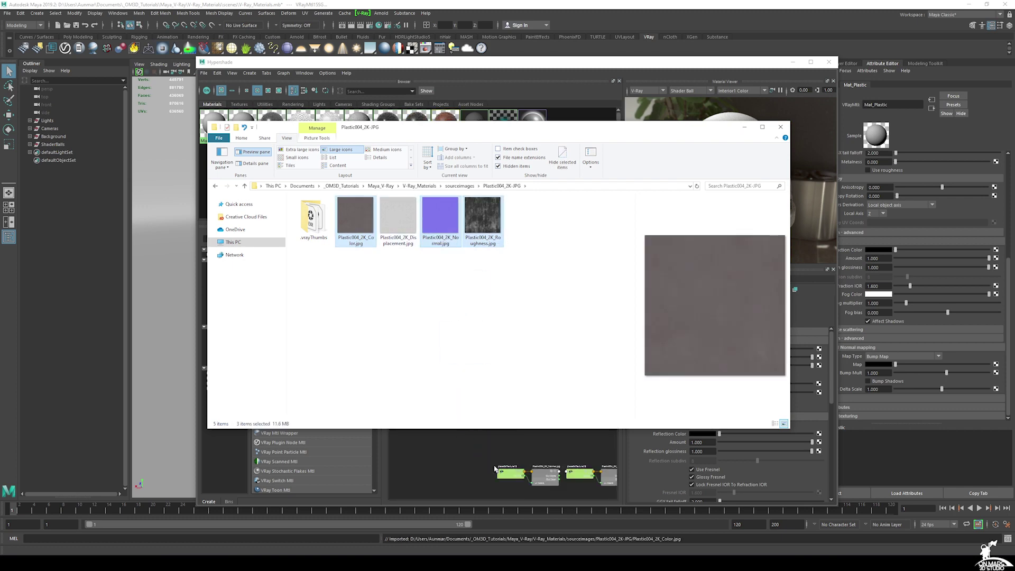
{"action": "left_click", "coordinate": [495, 461]}
Step: Stack the Color, Roughness and Normal file nodes with their placement nodes on the input side of Mat_Plastic
{"action": "middle_click_drag", "start_coordinate": [543, 422], "coordinate": [499, 376], "text": "alt"}
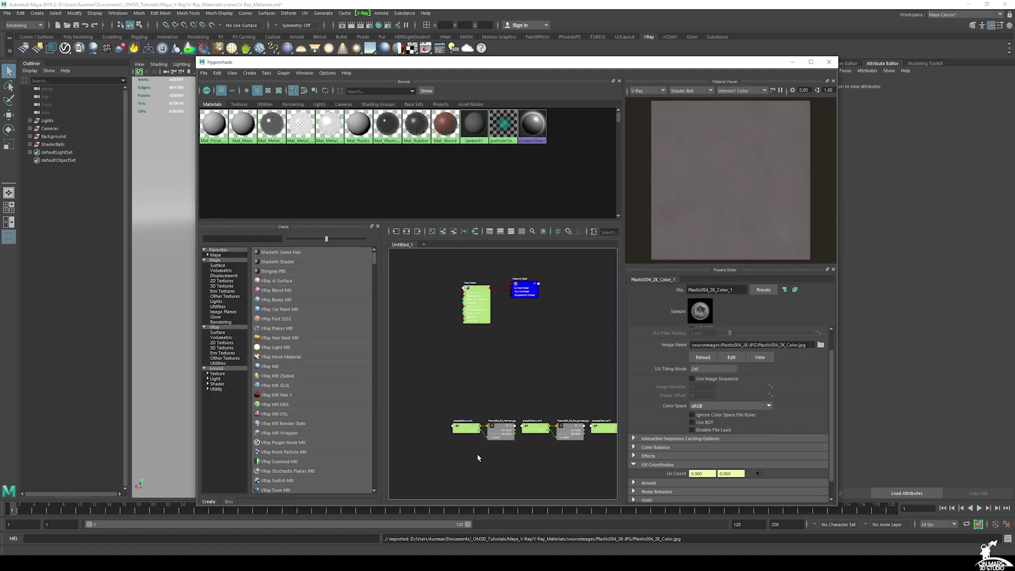
{"action": "left_click_drag", "start_coordinate": [473, 428], "coordinate": [428, 305]}
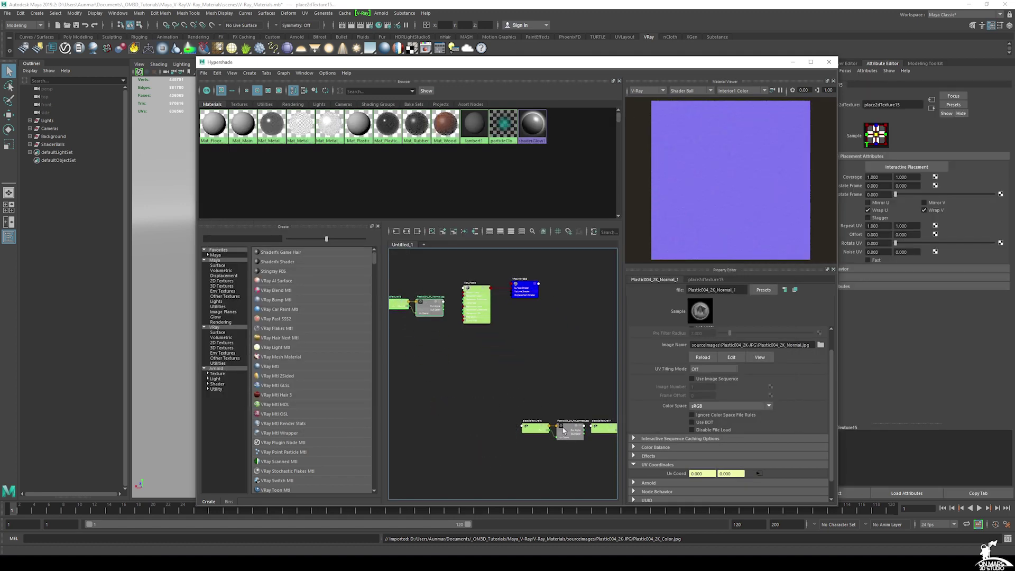
{"action": "left_click_drag", "start_coordinate": [575, 453], "coordinate": [519, 410]}
{"action": "left_click_drag", "start_coordinate": [567, 434], "coordinate": [424, 281]}
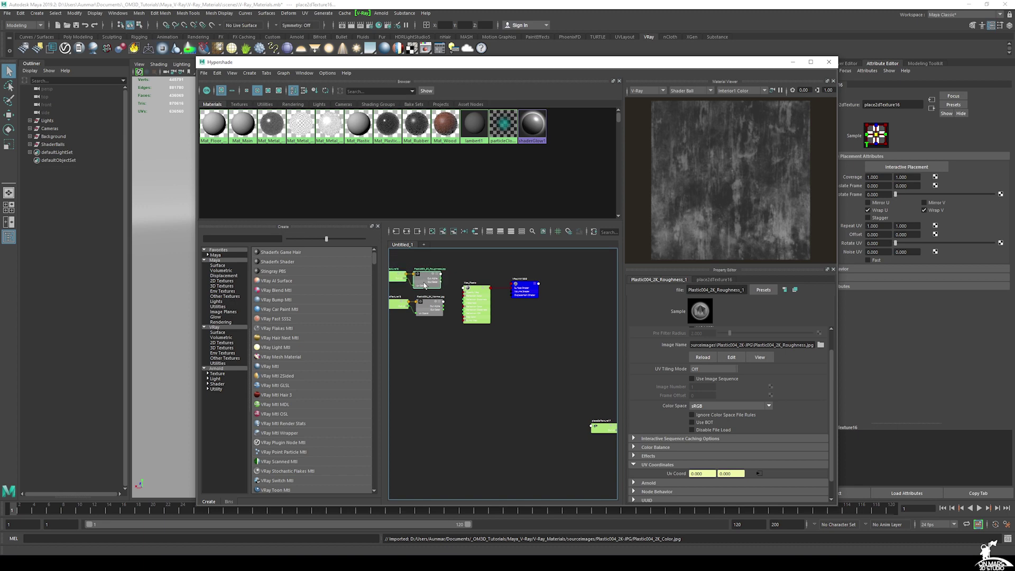
{"action": "scroll", "coordinate": [513, 347], "scroll_direction": "down", "scroll_amount": 2}
{"action": "middle_click_drag", "start_coordinate": [513, 346], "coordinate": [509, 371], "text": "alt"}
{"action": "left_click_drag", "start_coordinate": [544, 401], "coordinate": [432, 258]}
{"action": "middle_click_drag", "start_coordinate": [476, 353], "coordinate": [534, 428], "text": "alt"}
{"action": "scroll", "coordinate": [534, 426], "scroll_direction": "up", "scroll_amount": 3}
{"action": "middle_click_drag", "start_coordinate": [459, 322], "coordinate": [538, 456], "text": "alt"}
{"action": "scroll", "coordinate": [403, 257], "scroll_direction": "down", "scroll_amount": 3}
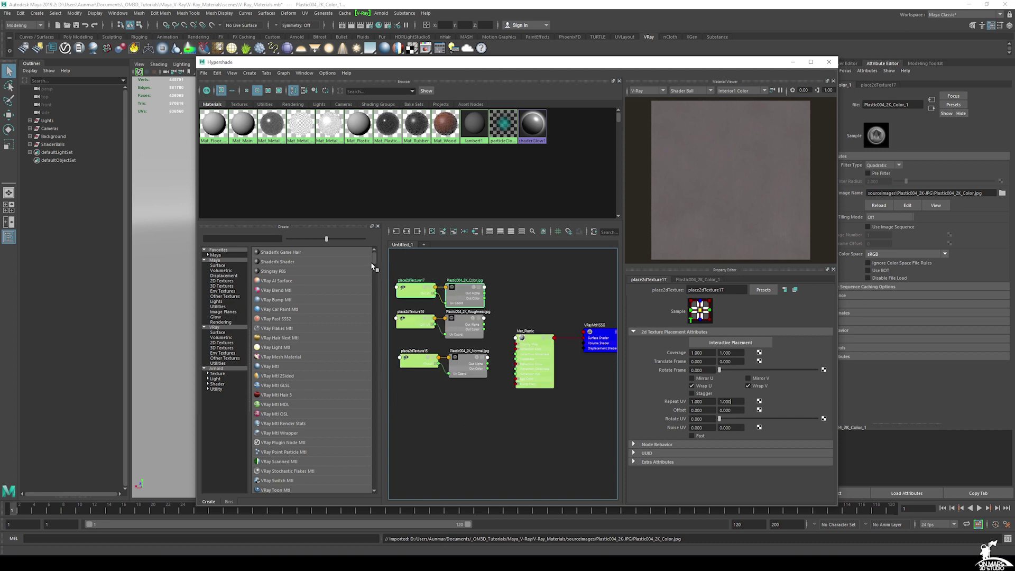
Step: Move all three texture node pairs together so they sit level with Mat_Plastic and leave space for connections
{"action": "left_click_drag", "start_coordinate": [397, 271], "coordinate": [484, 396]}
{"action": "left_click_drag", "start_coordinate": [464, 288], "coordinate": [448, 308]}
{"action": "left_click", "coordinate": [487, 317]}
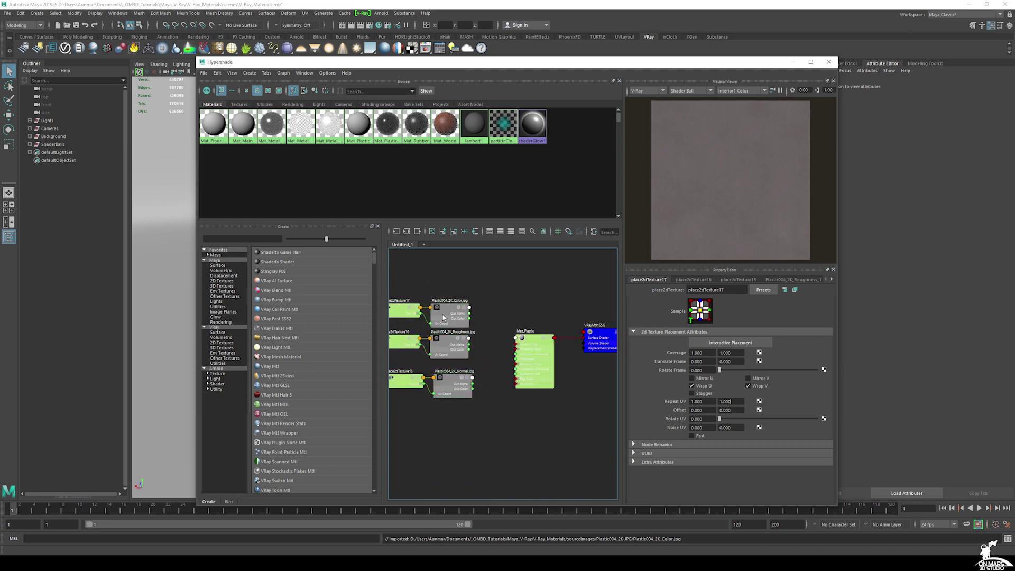
Step: Connect the Plastic004_2K_Color texture to Mat_Plastic's Diffuse Color
{"action": "left_click", "coordinate": [534, 338]}
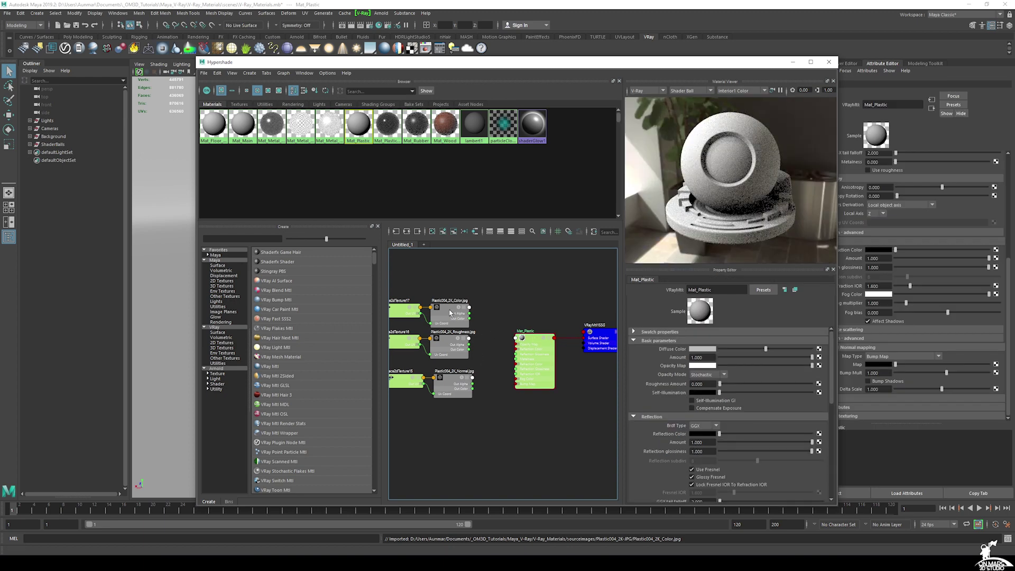
{"action": "middle_click_drag", "start_coordinate": [445, 311], "coordinate": [670, 351]}
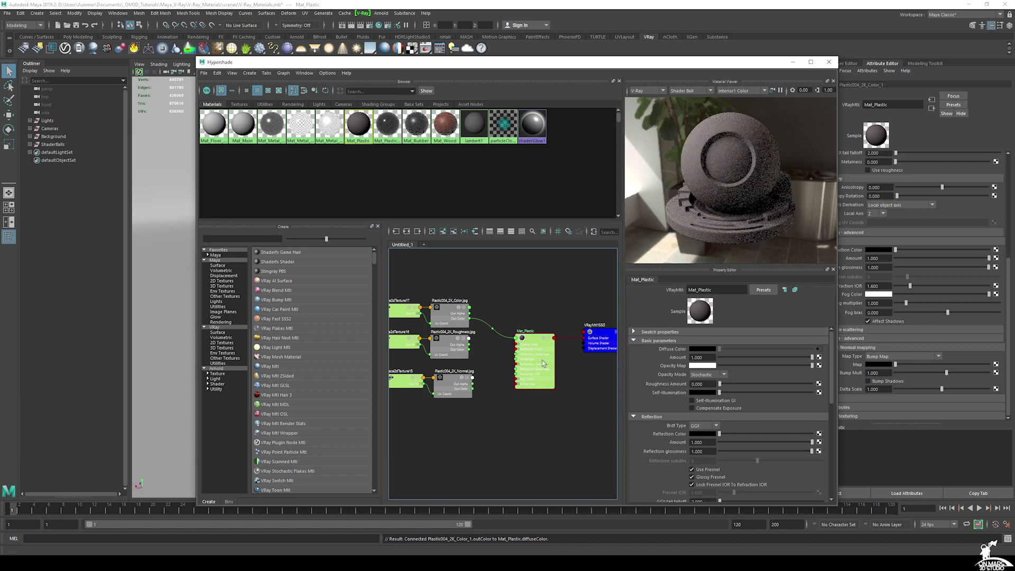
Step: Set Mat_Plastic's Reflection Color to white and, with Use roughness enabled, connect the Plastic004_2K_Roughness texture to Reflection roughness
{"action": "scroll", "coordinate": [735, 386], "scroll_direction": "down", "scroll_amount": 3}
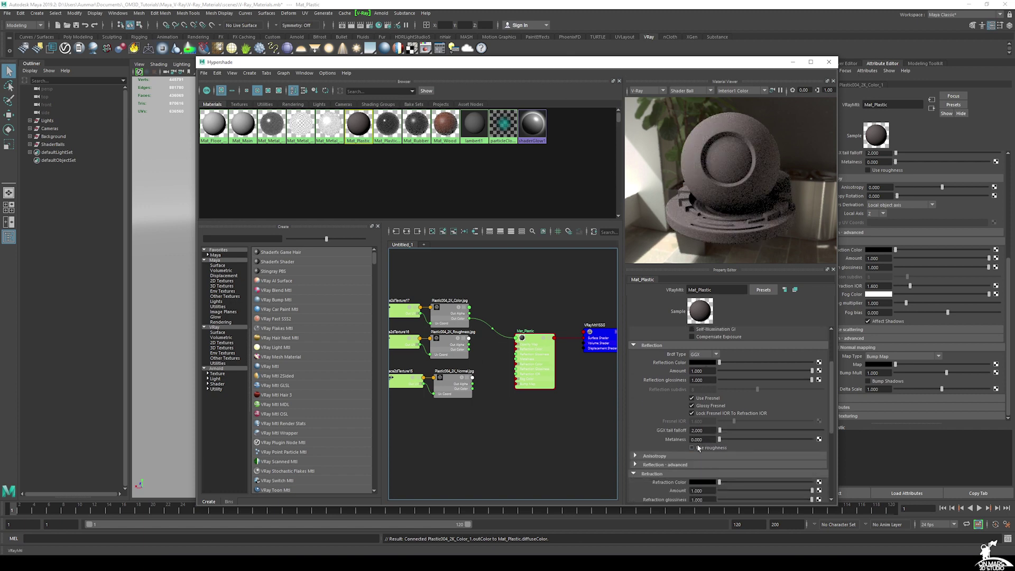
{"action": "left_click", "coordinate": [692, 448]}
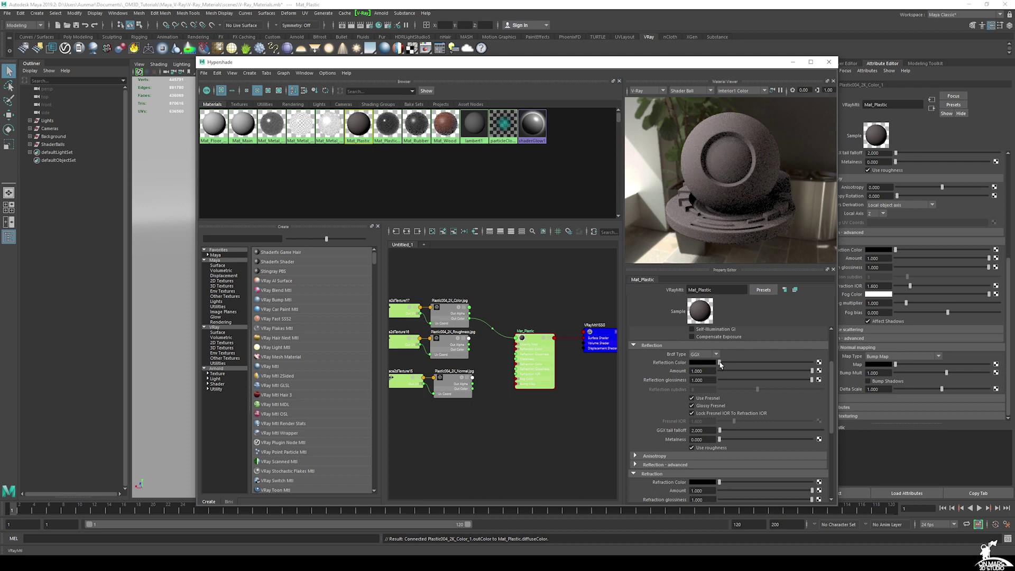
{"action": "left_click_drag", "start_coordinate": [720, 363], "coordinate": [816, 366]}
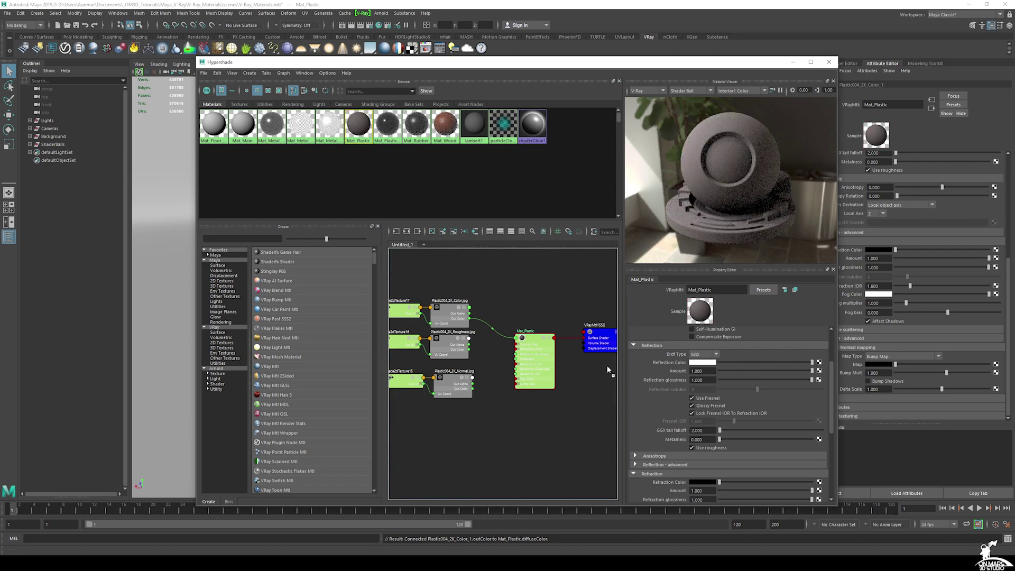
{"action": "middle_click_drag", "start_coordinate": [672, 384], "coordinate": [672, 383]}
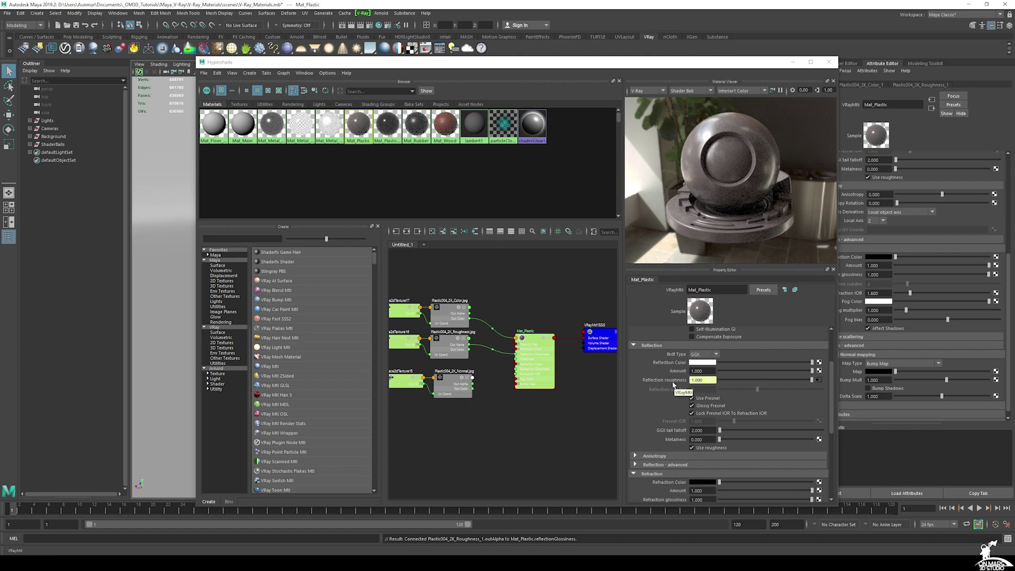
Step: Set Mat_Plastic's bump Map Type to Normal map in tangent space and connect the Plastic004_2K_Normal texture to Map
{"action": "scroll", "coordinate": [672, 441], "scroll_direction": "down", "scroll_amount": 5}
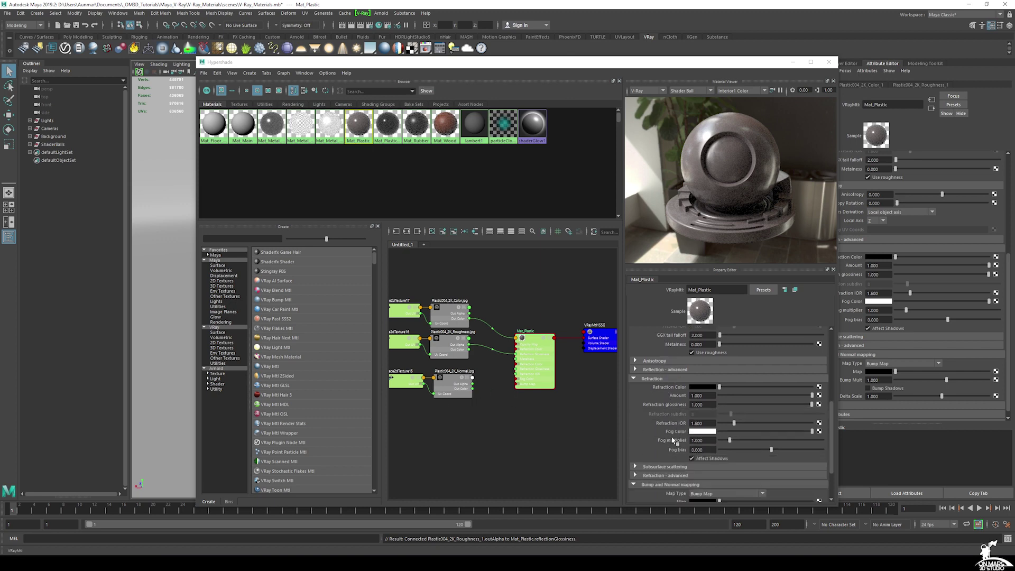
{"action": "scroll", "coordinate": [673, 440], "scroll_direction": "down", "scroll_amount": 2}
{"action": "left_click", "coordinate": [707, 438]}
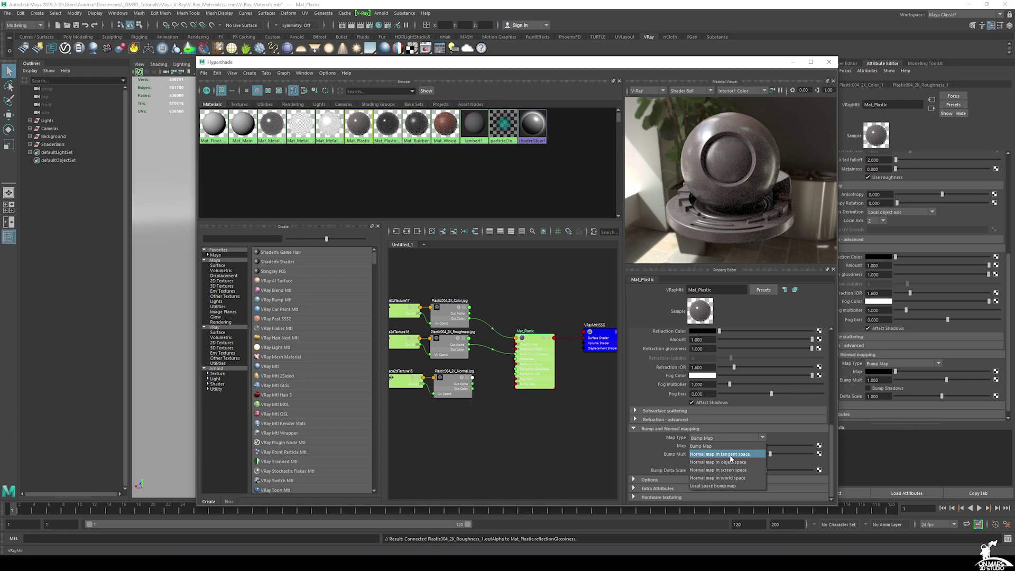
{"action": "left_click", "coordinate": [731, 458]}
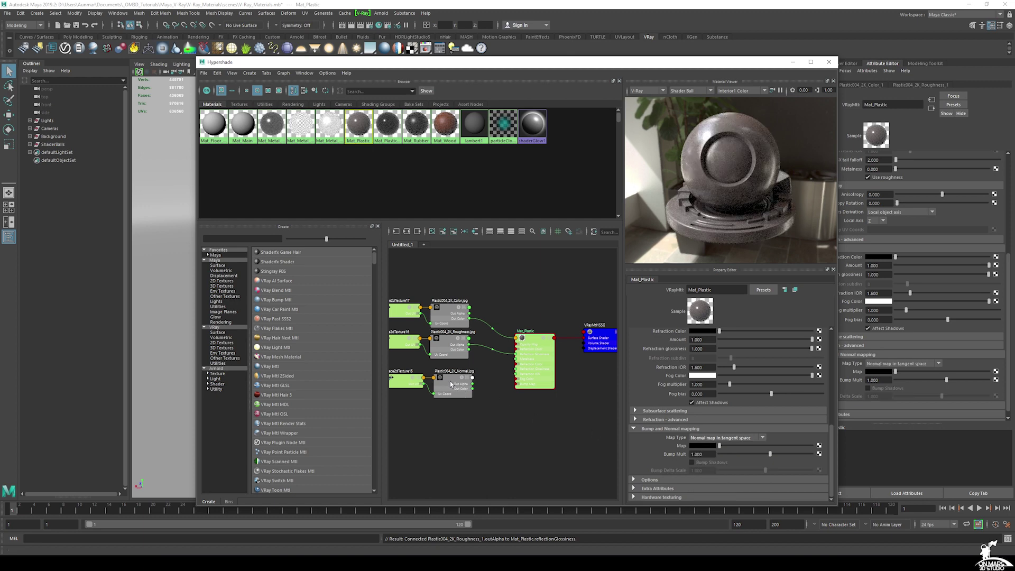
{"action": "middle_click_drag", "start_coordinate": [450, 382], "coordinate": [680, 448]}
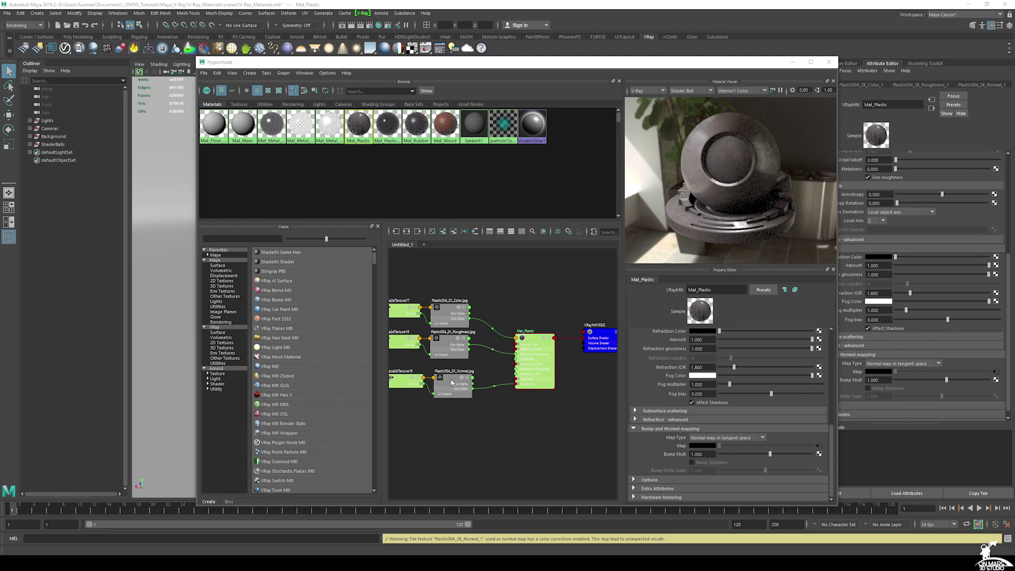
Step: Set the color space of the Plastic004_2K_Normal and Plastic004_2K_Roughness file textures to Raw
{"action": "left_click", "coordinate": [452, 382]}
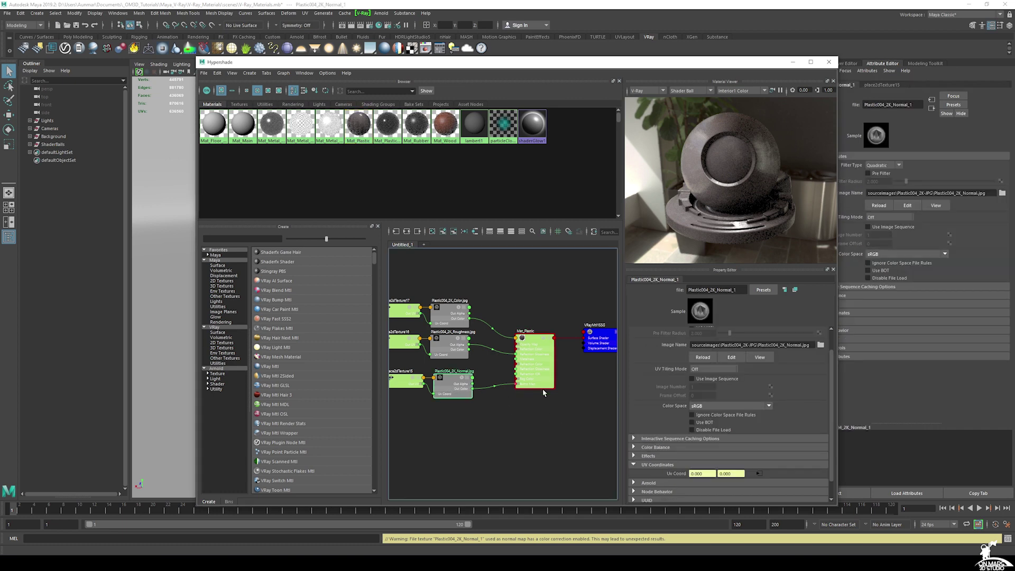
{"action": "left_click", "coordinate": [709, 405]}
{"action": "left_click", "coordinate": [709, 415]}
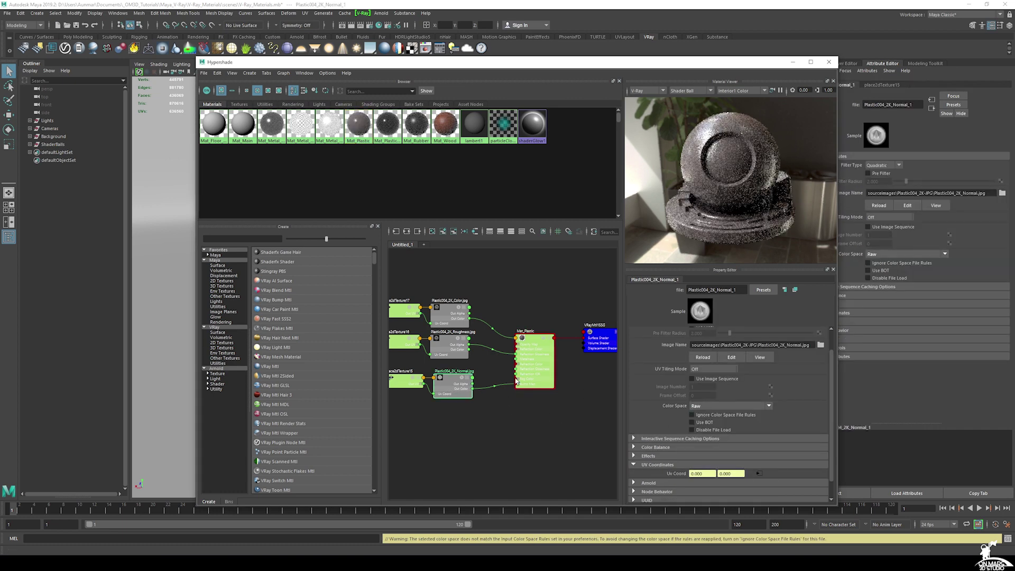
{"action": "left_click", "coordinate": [444, 341]}
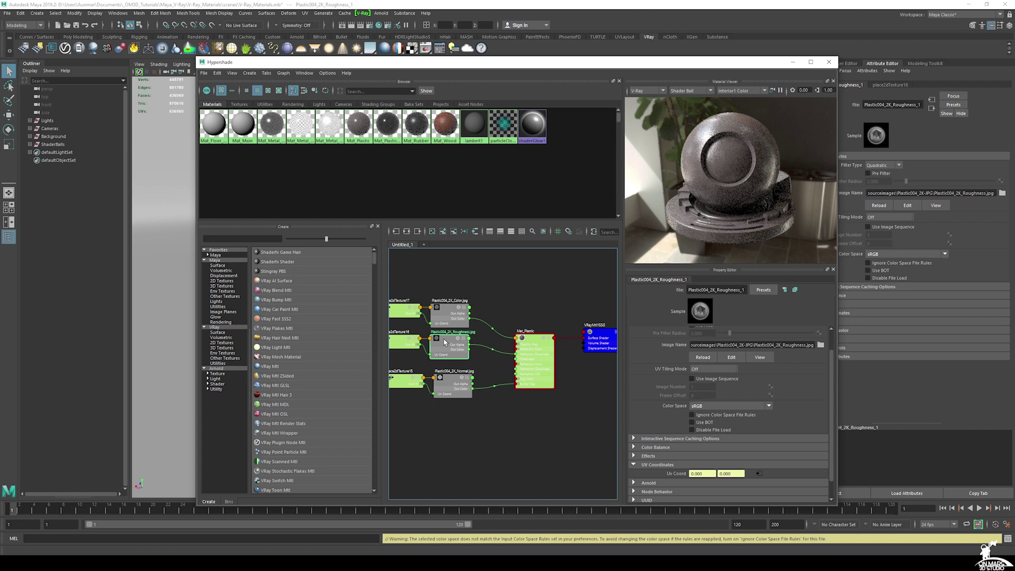
{"action": "left_click", "coordinate": [712, 407]}
{"action": "left_click", "coordinate": [710, 415]}
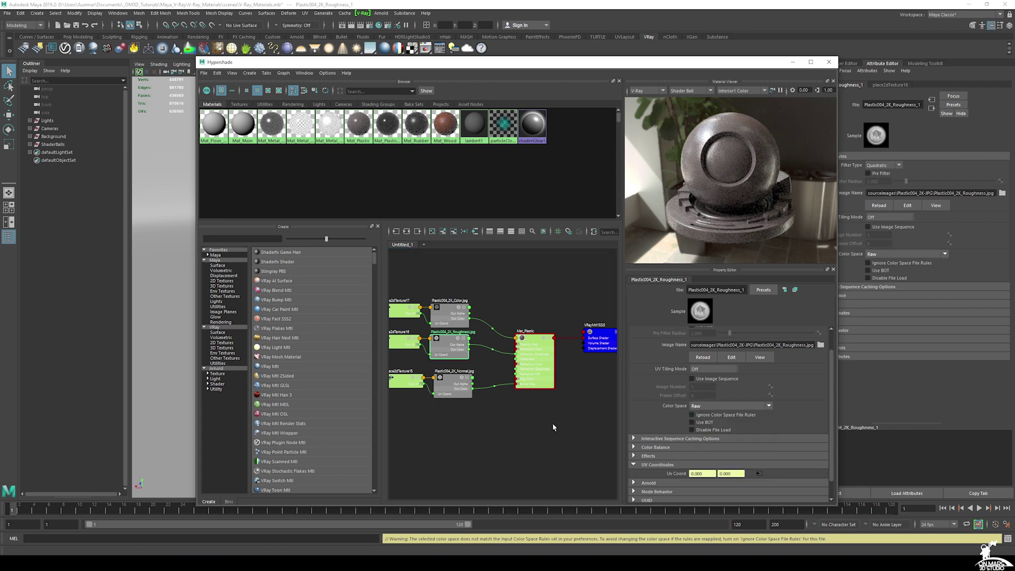
{"action": "left_click", "coordinate": [543, 433]}
Step: Render the shader ball with Mat_Plastic in the V-Ray frame buffer and restart the render once
{"action": "left_click", "coordinate": [528, 332]}
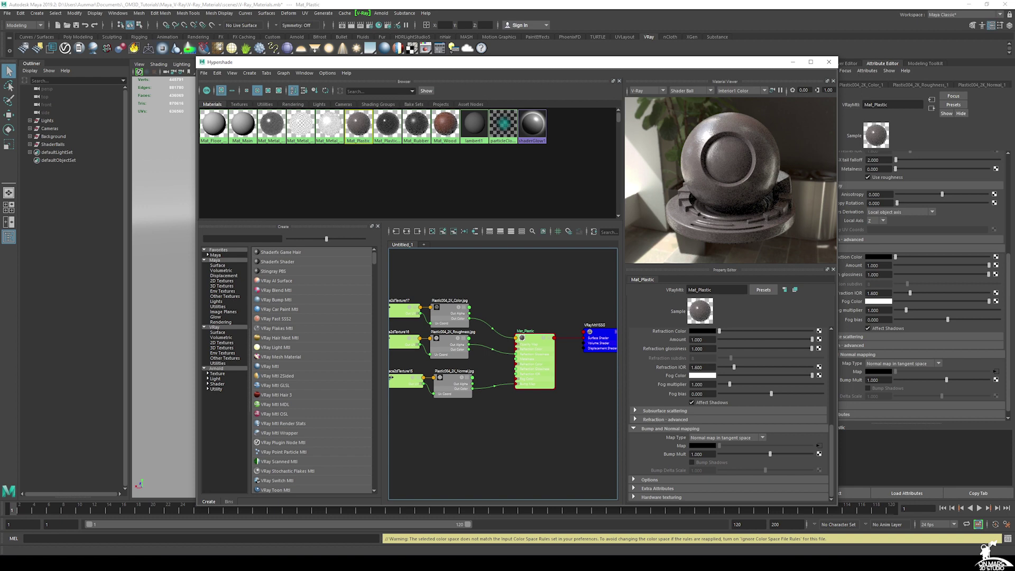
{"action": "left_click", "coordinate": [352, 27]}
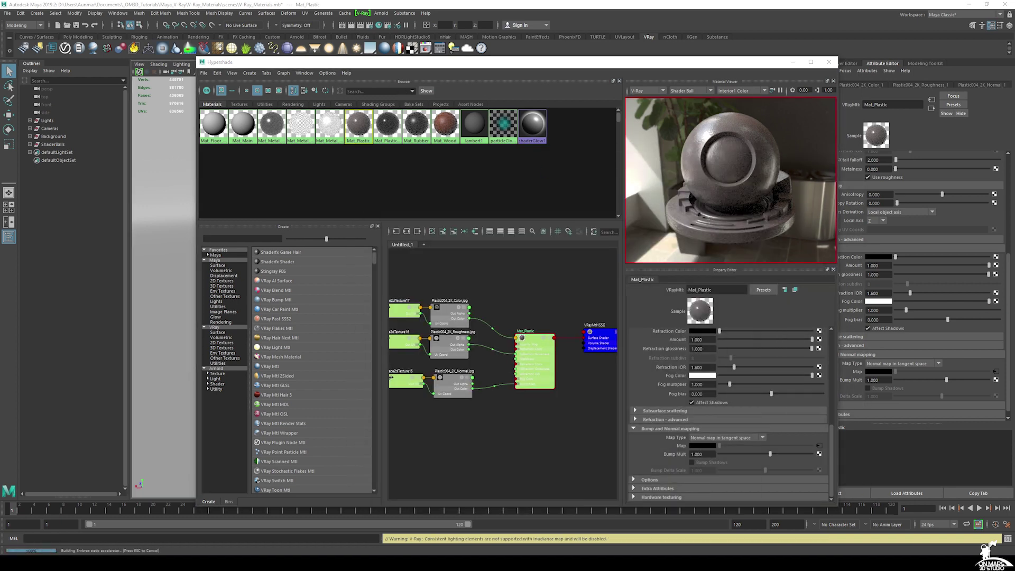
{"action": "left_click_drag", "start_coordinate": [434, 131], "coordinate": [322, 121]}
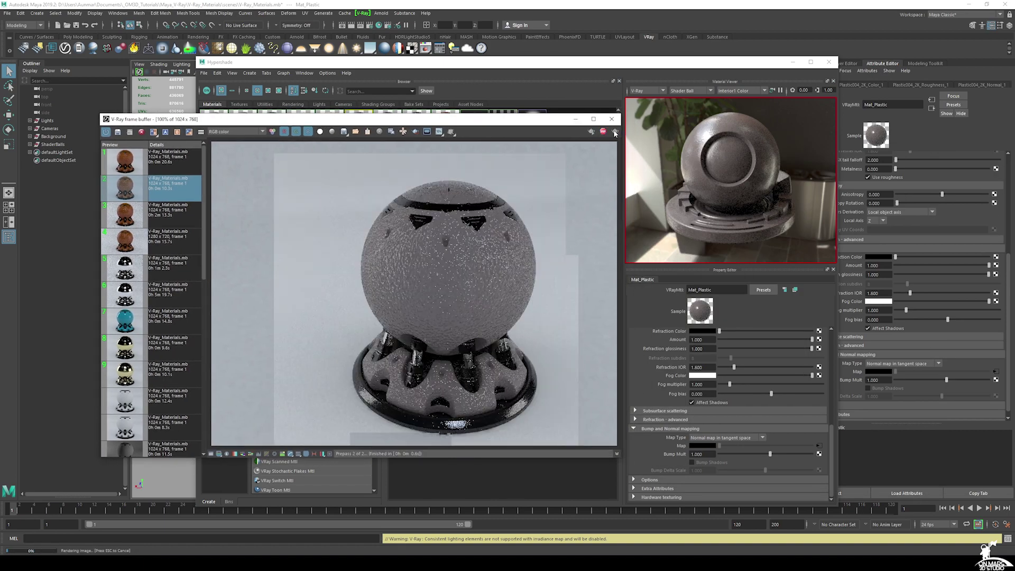
{"action": "left_click", "coordinate": [615, 132]}
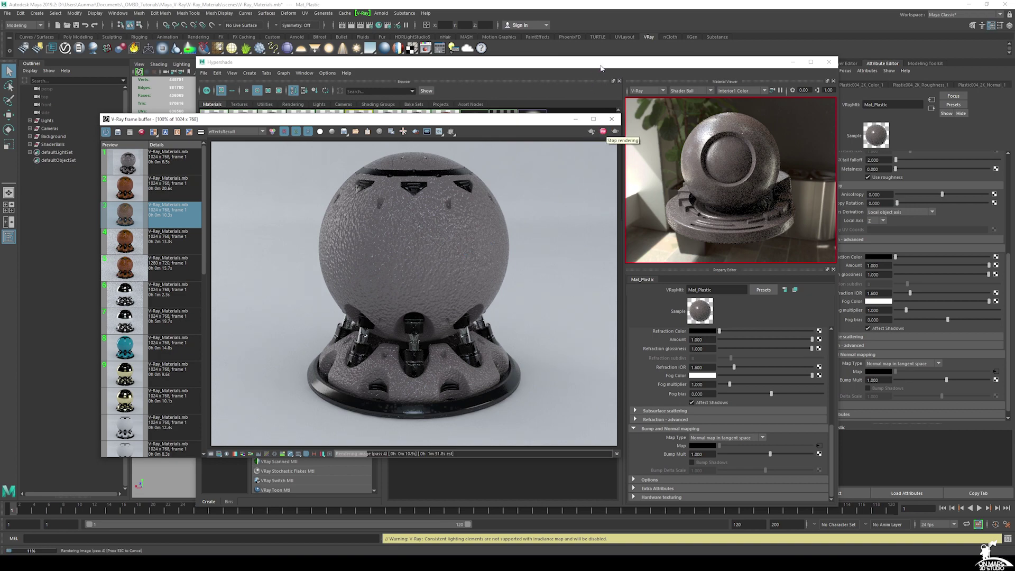
Step: Set Repeat UV to 10 on place2dTexture17, the placement node of the Color texture
{"action": "left_click", "coordinate": [548, 96]}
{"action": "middle_click_drag", "start_coordinate": [484, 282], "coordinate": [536, 286], "text": "alt"}
{"action": "left_click", "coordinate": [458, 313]}
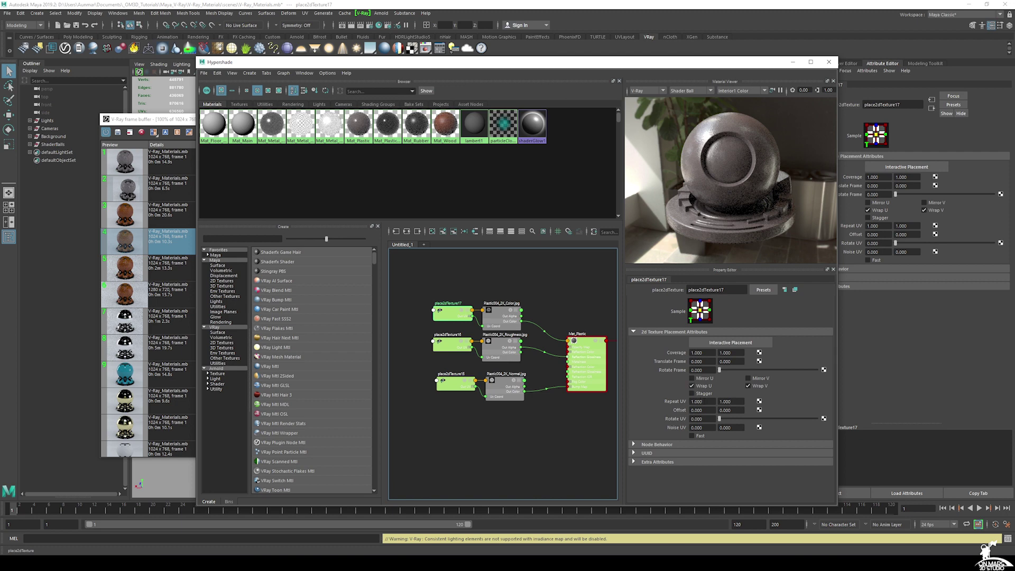
{"action": "type", "text": "10"}
{"action": "key", "text": "Return"}
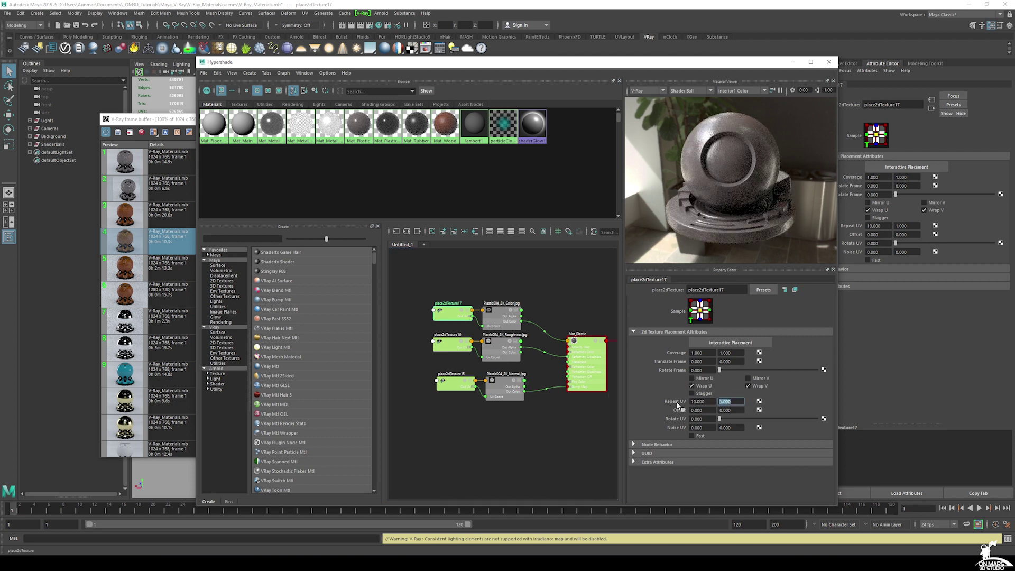
Step: Set Repeat UV to 10 by 10 on place2dTexture16, the Roughness texture's placement node
{"action": "left_click", "coordinate": [465, 346]}
{"action": "left_click_drag", "start_coordinate": [704, 401], "coordinate": [692, 401]}
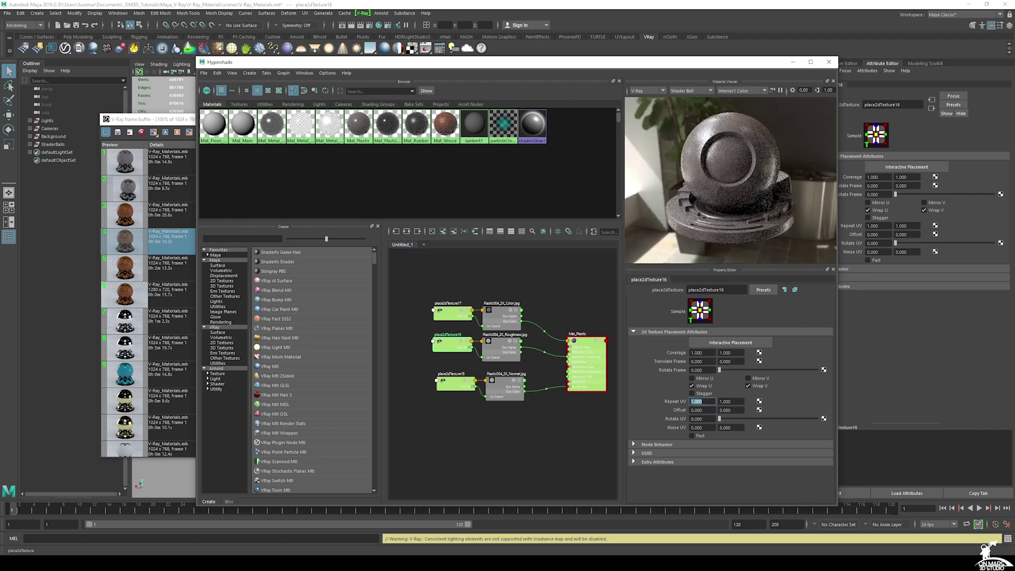
{"action": "type", "text": "10"}
{"action": "key", "text": "Return"}
Step: Set Repeat UV to 10 by 10 on place2dTexture15, the placement node of the Normal texture
{"action": "left_click", "coordinate": [449, 380]}
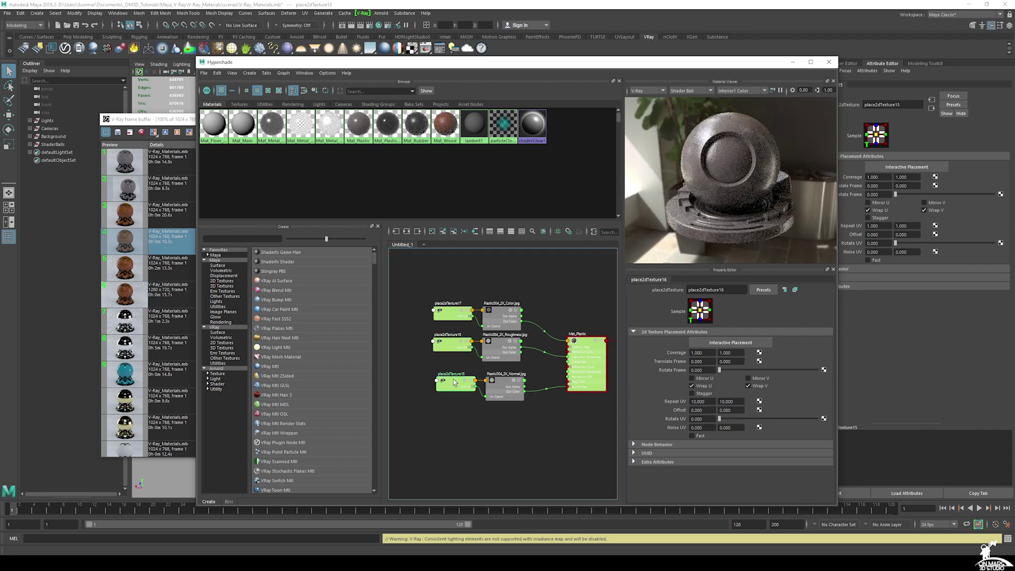
{"action": "left_click_drag", "start_coordinate": [709, 402], "coordinate": [688, 401]}
{"action": "type", "text": "10"}
{"action": "key", "text": "Tab"}
{"action": "type", "text": "10"}
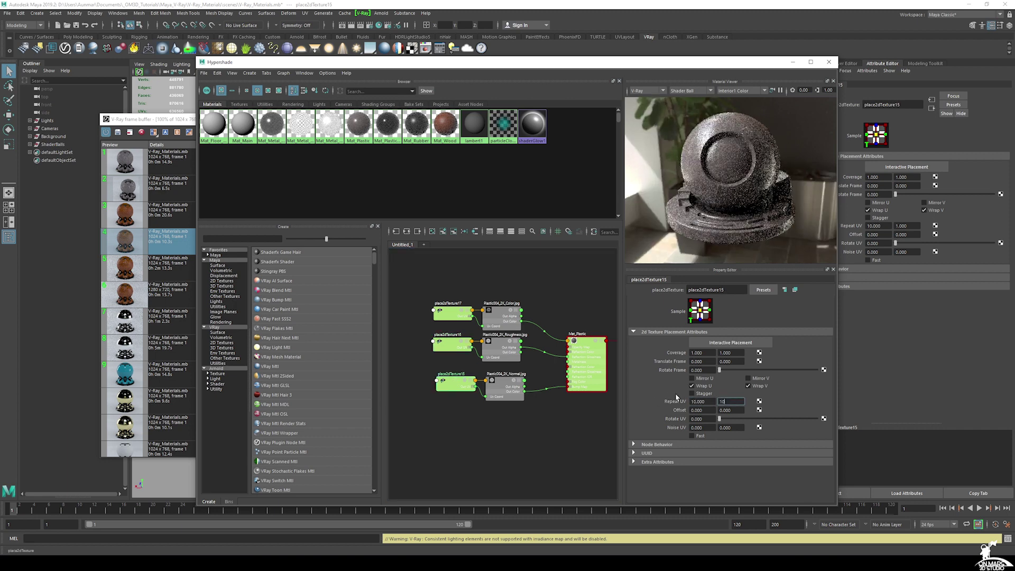
{"action": "key", "text": "Return"}
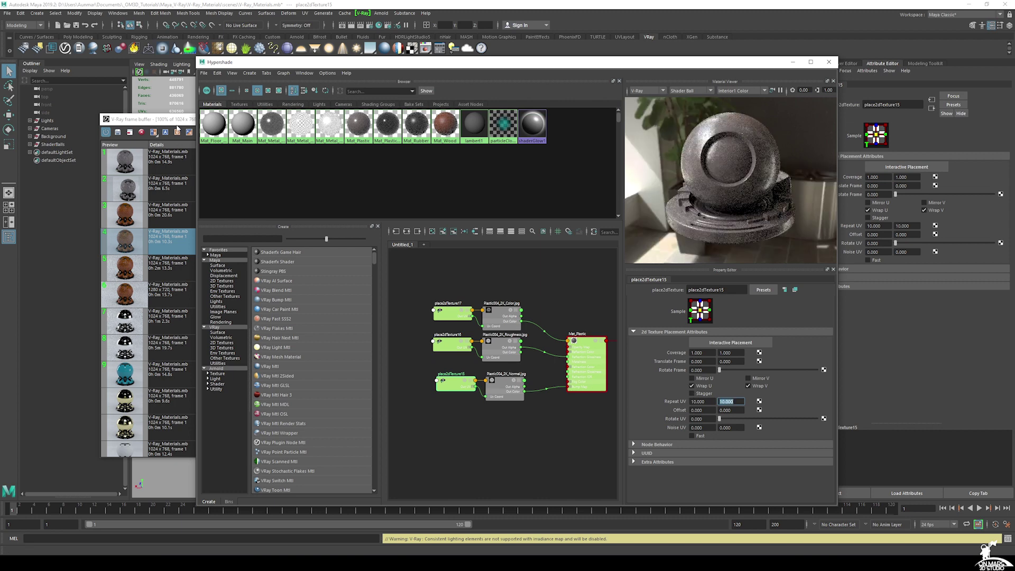
Step: Render the shader ball with the retiled plastic textures in the V-Ray frame buffer and move the Hypershade clear of the viewport
{"action": "left_click", "coordinate": [177, 120]}
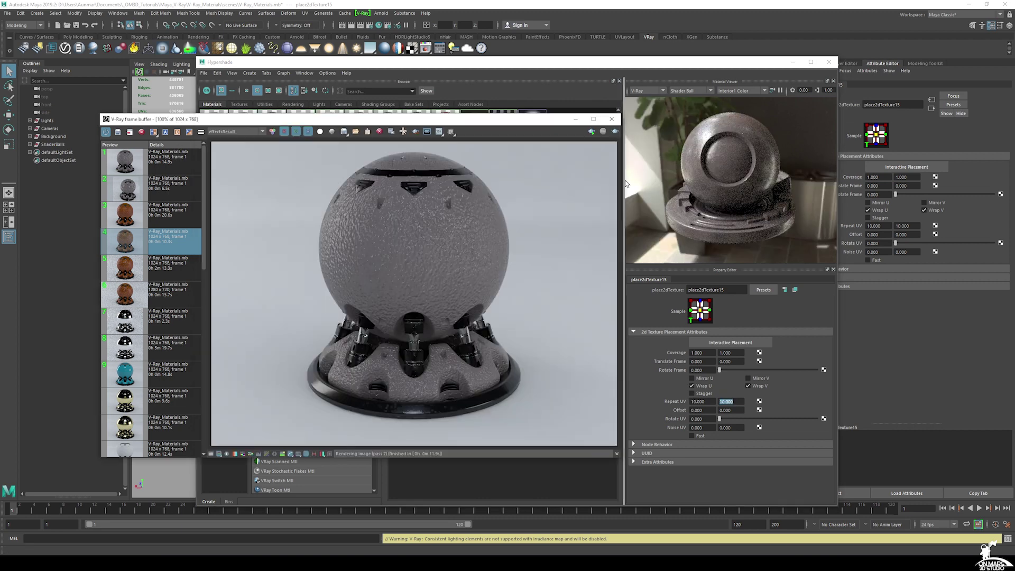
{"action": "left_click", "coordinate": [615, 132]}
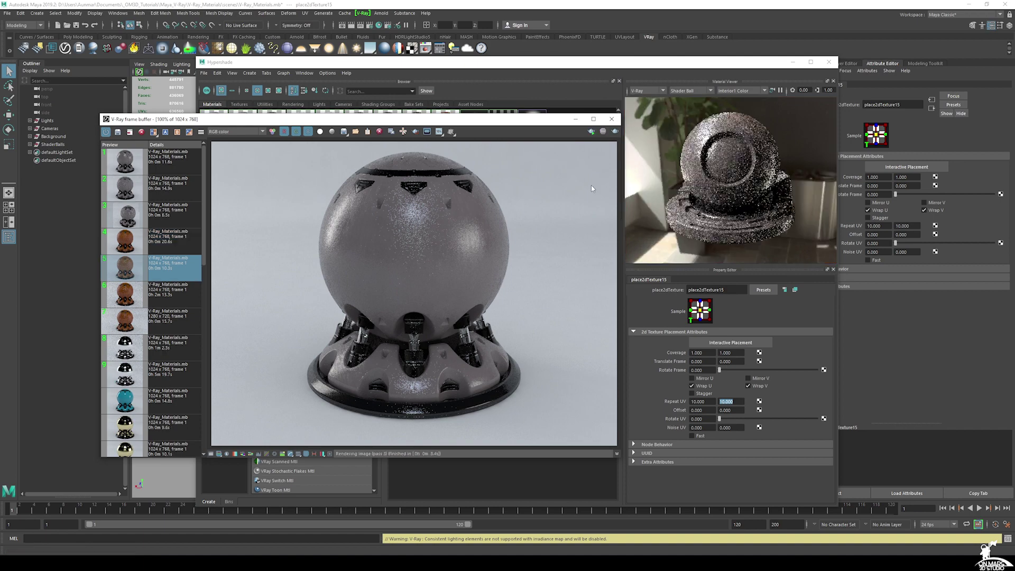
{"action": "left_click_drag", "start_coordinate": [493, 62], "coordinate": [1014, 127]}
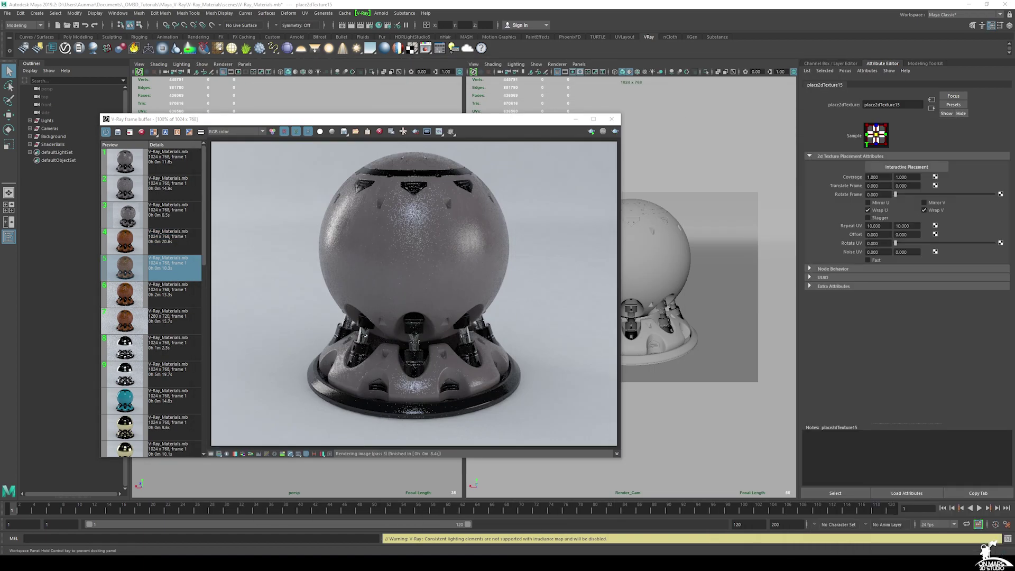
Step: Examine the UV layout of ShaderBall_GEO and ShaderBall_Top_GEO in the UV Editor, and close the UV windows
{"action": "left_click", "coordinate": [643, 261]}
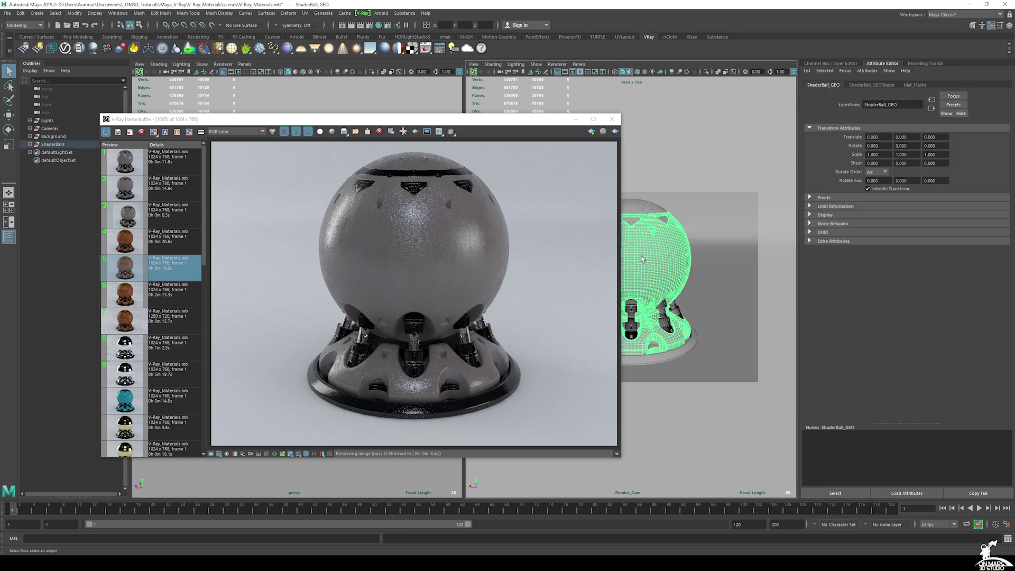
{"action": "left_click", "coordinate": [634, 214]}
{"action": "key", "text": "ctrl+z"}
{"action": "left_click", "coordinate": [631, 209]}
{"action": "left_click", "coordinate": [305, 13]}
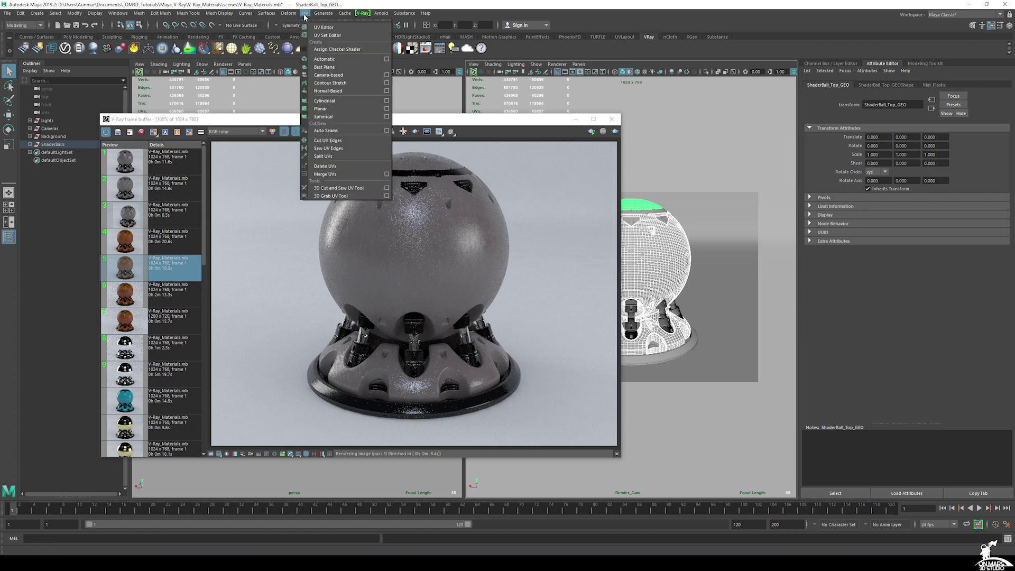
{"action": "left_click", "coordinate": [323, 27]}
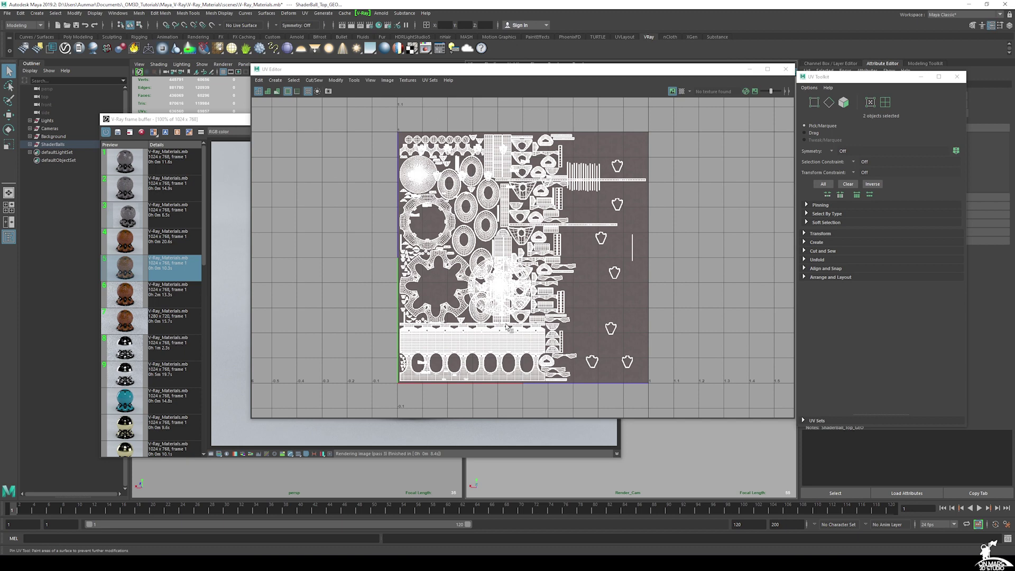
{"action": "left_click", "coordinate": [304, 13]}
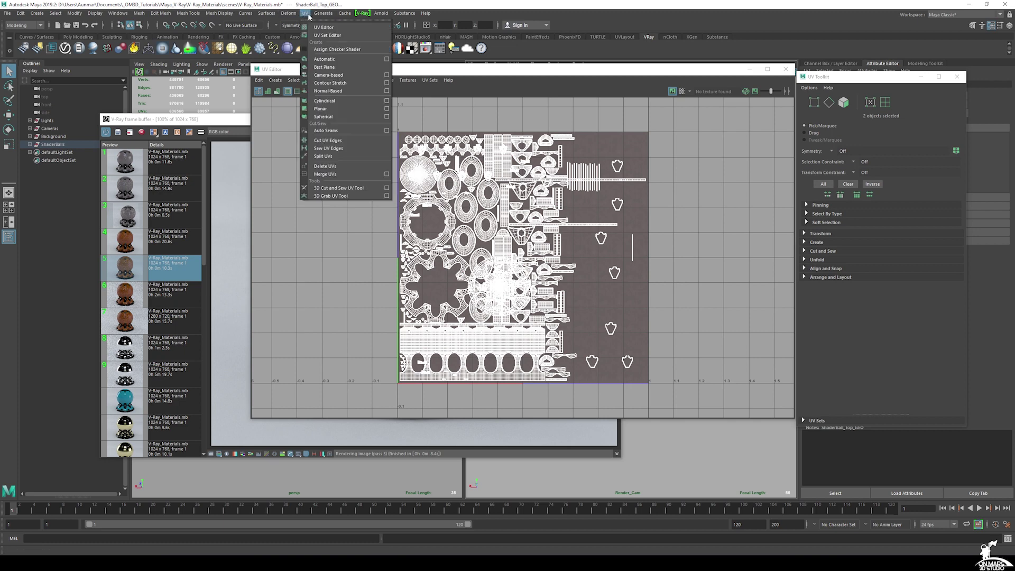
{"action": "left_click", "coordinate": [658, 21]}
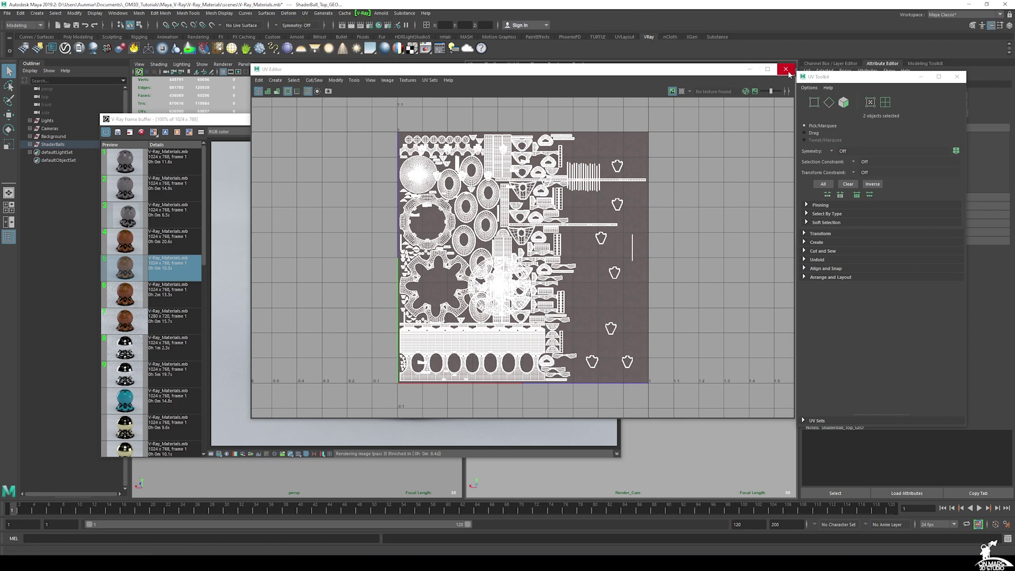
{"action": "left_click", "coordinate": [786, 69]}
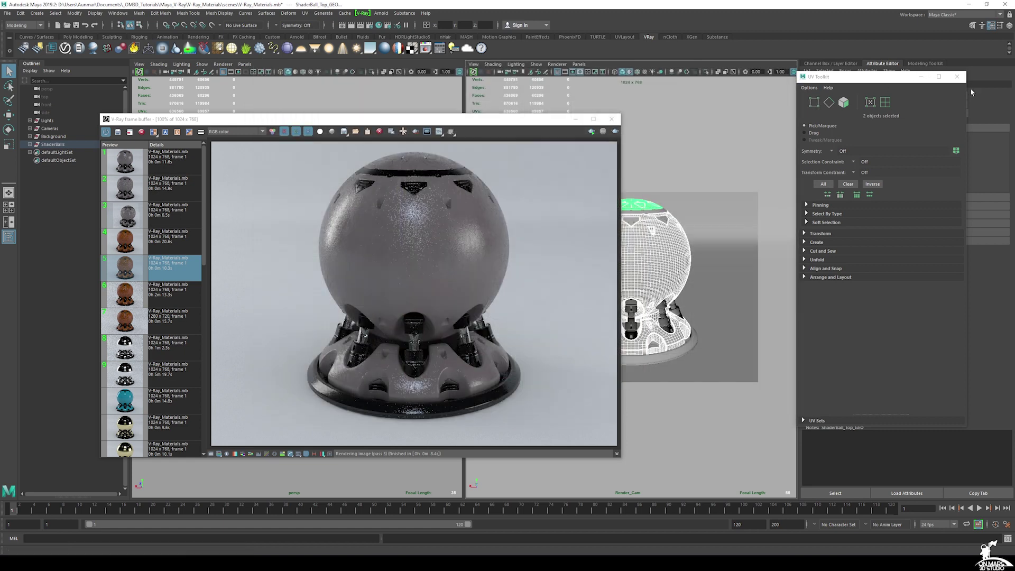
{"action": "left_click", "coordinate": [957, 77]}
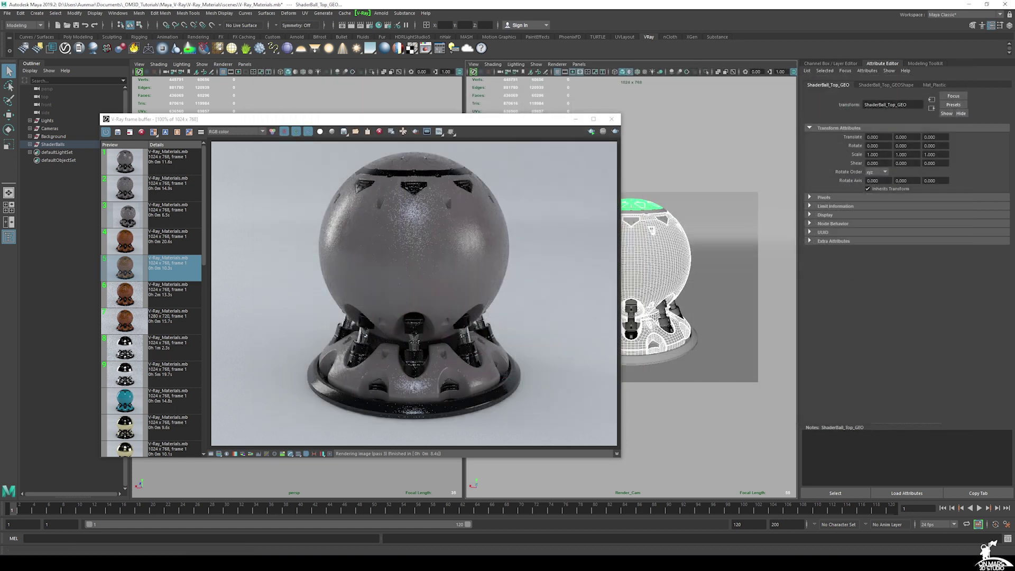
Step: Bring the Hypershade back on screen beside the V-Ray frame buffer and review the plastic render against the Mat_Plastic graph
{"action": "left_click_drag", "start_coordinate": [1014, 84], "coordinate": [740, 68]}
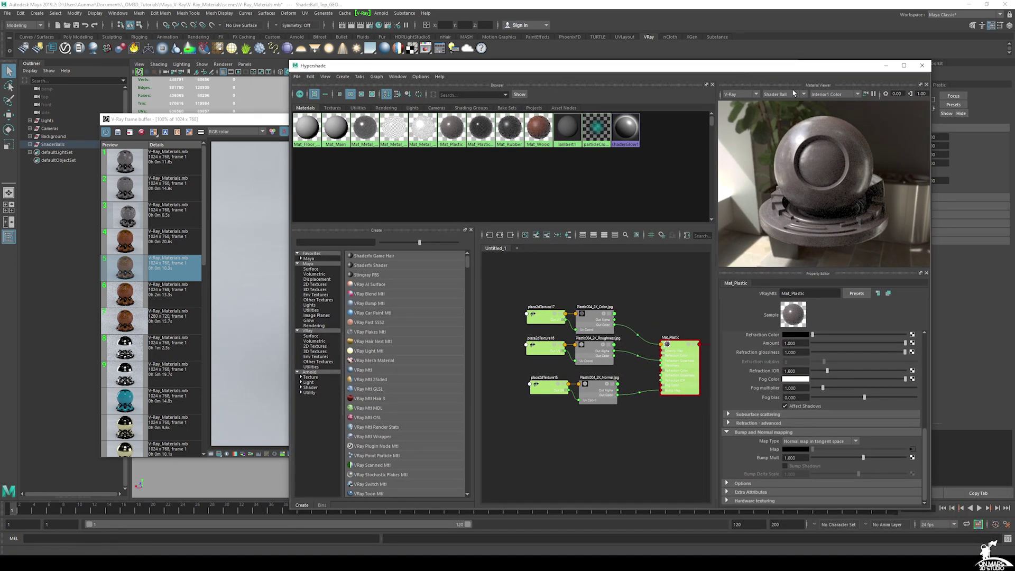
{"action": "left_click_drag", "start_coordinate": [229, 119], "coordinate": [209, 120]}
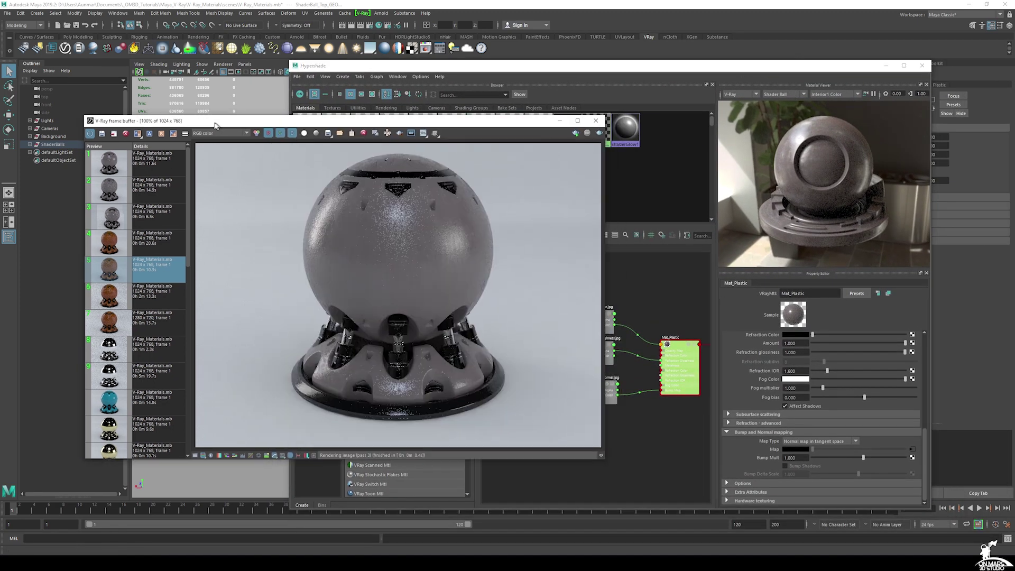
{"action": "left_click", "coordinate": [658, 276]}
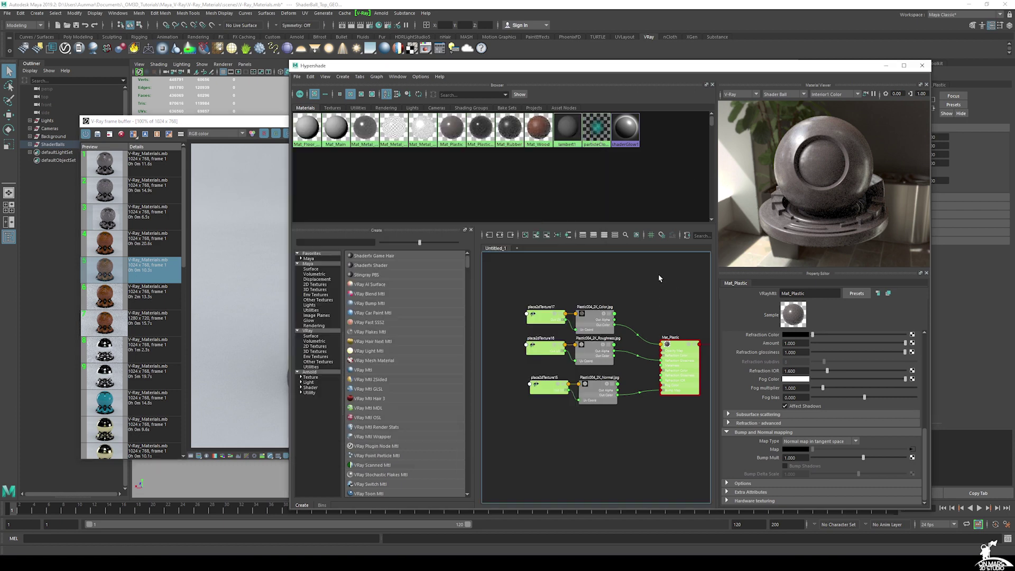
{"action": "left_click", "coordinate": [267, 135]}
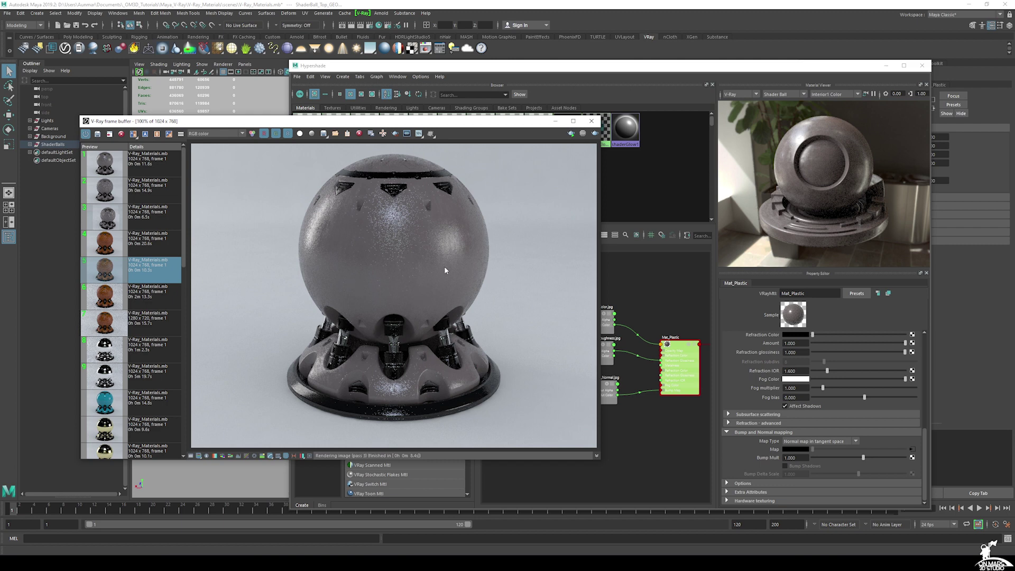
{"action": "left_click", "coordinate": [637, 290]}
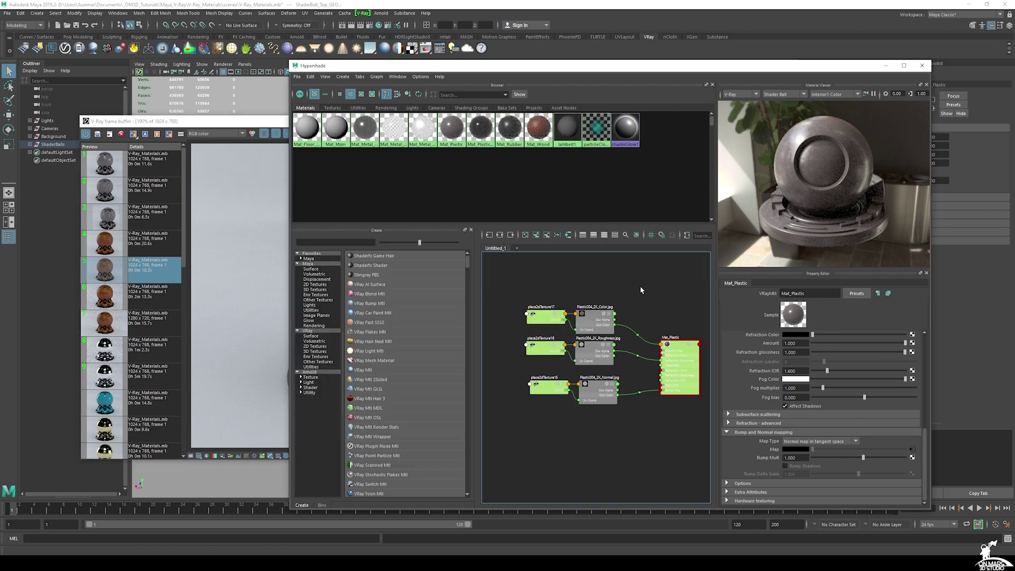
{"action": "left_click_drag", "start_coordinate": [564, 68], "coordinate": [582, 64]}
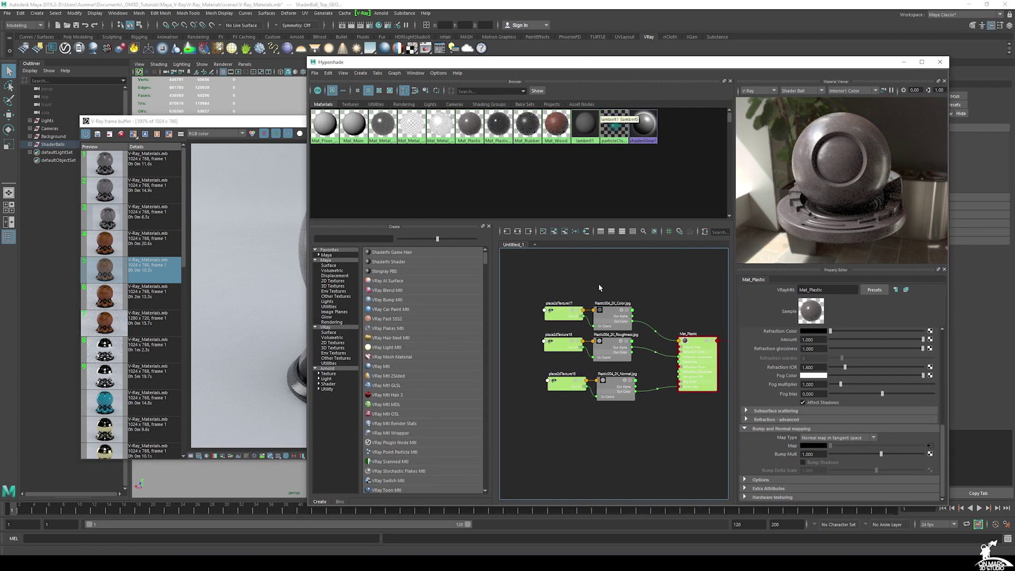
Step: Shift the Color texture and its placement node aside and add a Remap Hsv node between the Color texture and Mat_Plastic
{"action": "left_click_drag", "start_coordinate": [533, 291], "coordinate": [571, 303]}
{"action": "left_click", "coordinate": [558, 273]}
{"action": "left_click", "coordinate": [381, 238]}
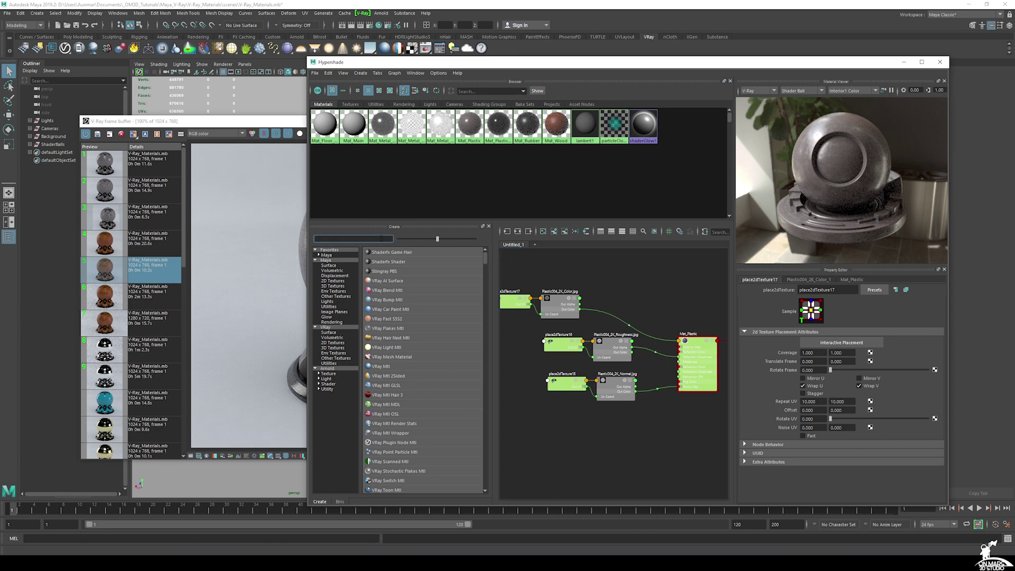
{"action": "type", "text": "remap"}
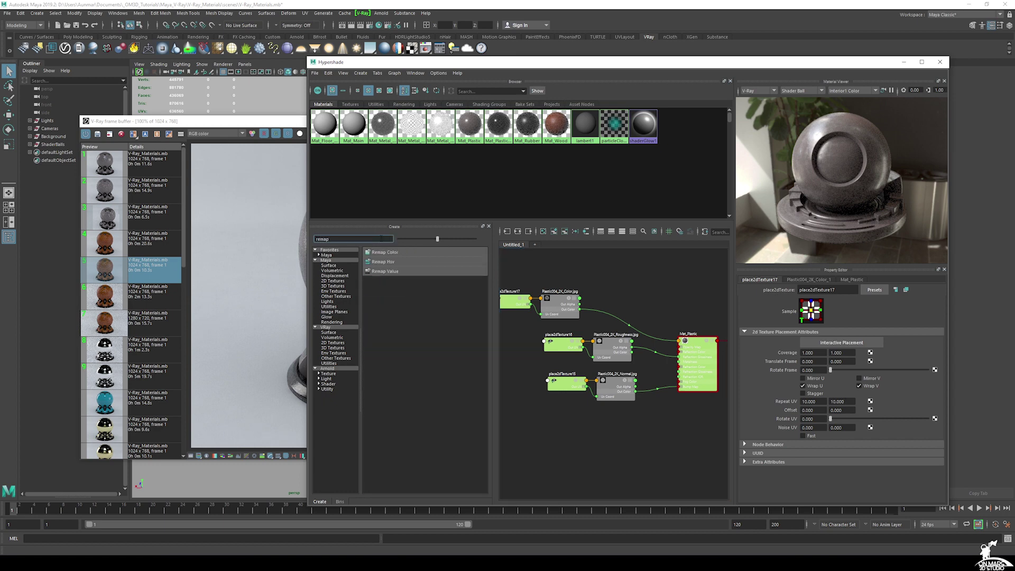
{"action": "left_click", "coordinate": [398, 263]}
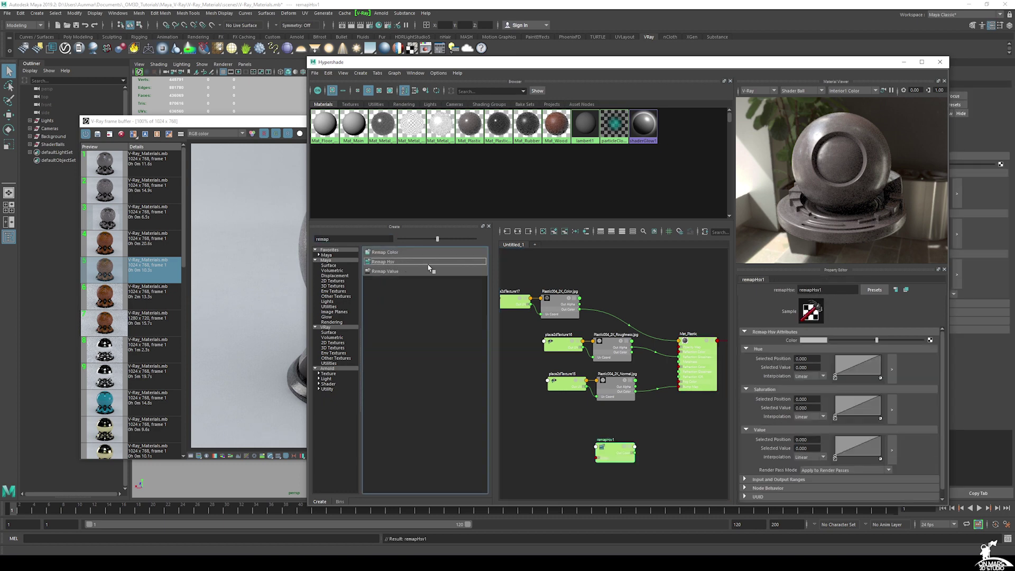
{"action": "left_click_drag", "start_coordinate": [606, 451], "coordinate": [609, 294]}
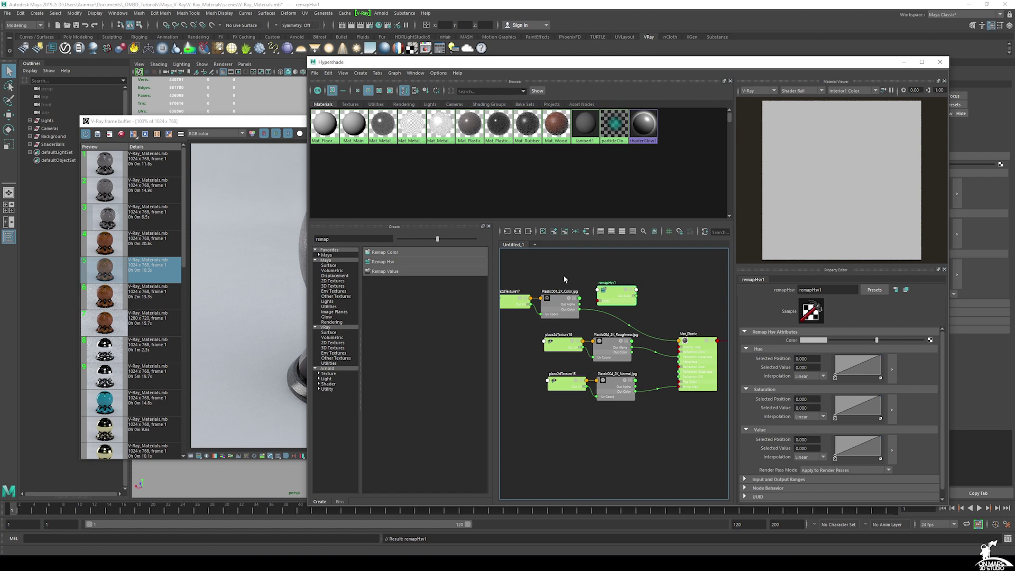
Step: Connect the Color texture to the Remap Hsv node's color and adjust its curves: saturation 0 at position 1, value 0.380 at position 0
{"action": "left_click_drag", "start_coordinate": [597, 69], "coordinate": [468, 78]}
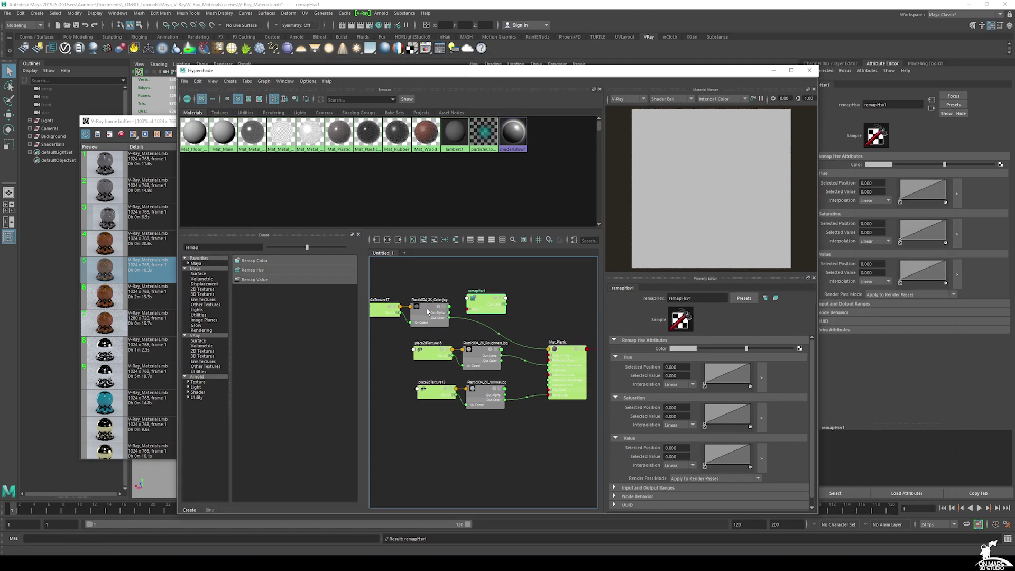
{"action": "middle_click_drag", "start_coordinate": [428, 312], "coordinate": [658, 349]}
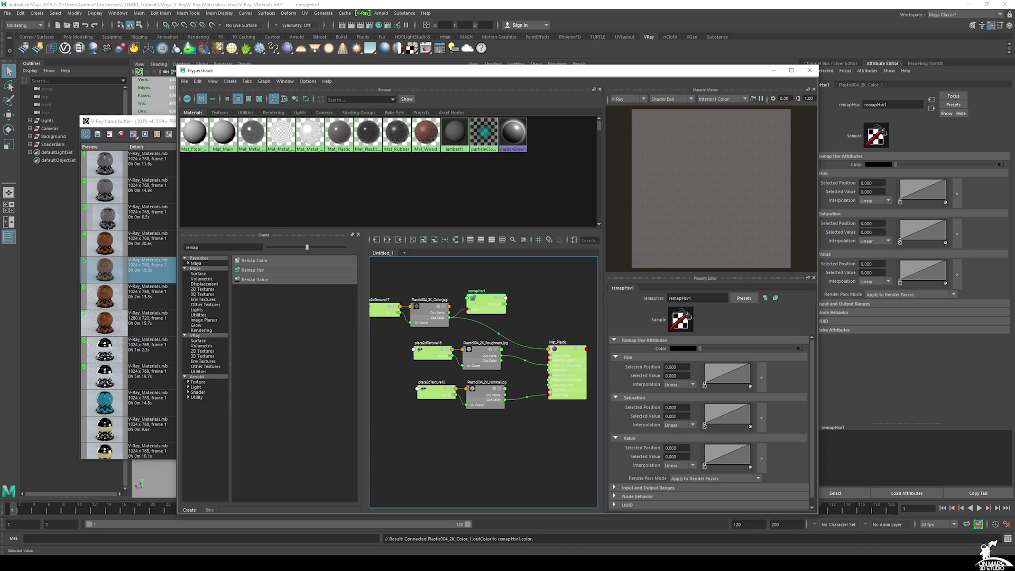
{"action": "left_click_drag", "start_coordinate": [751, 406], "coordinate": [757, 427]}
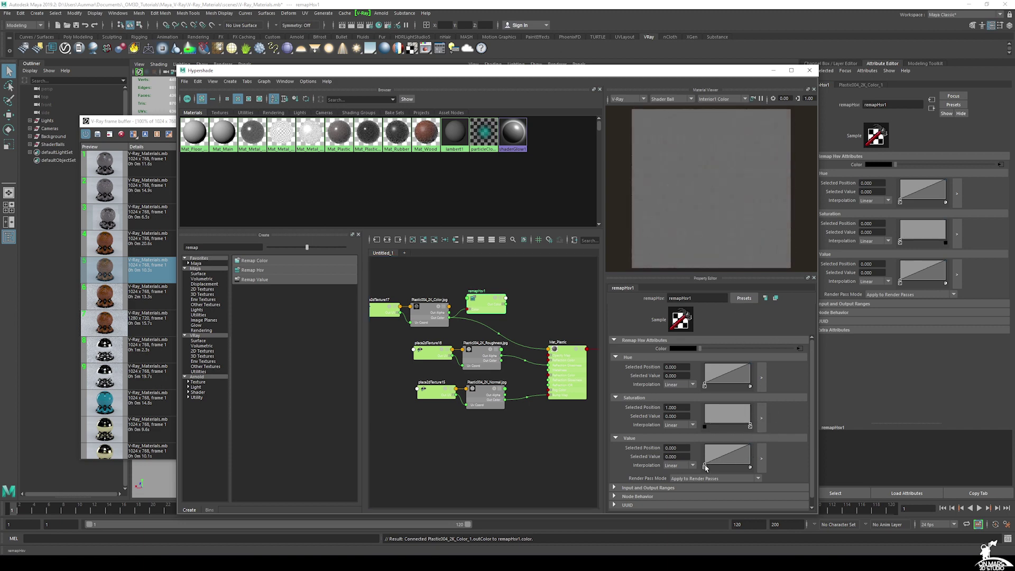
{"action": "left_click_drag", "start_coordinate": [705, 466], "coordinate": [703, 456]}
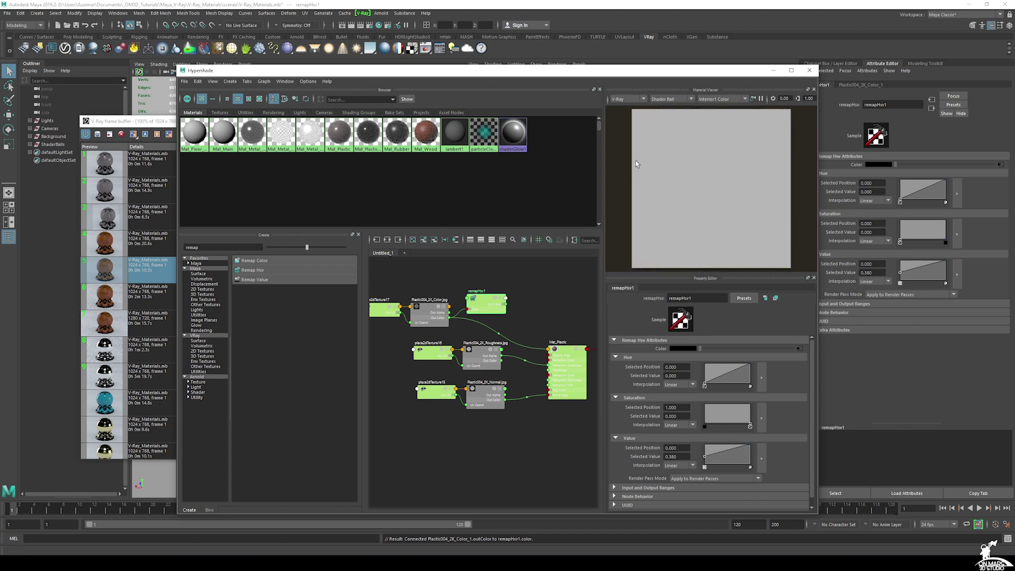
Step: Connect the Remap Hsv node to the Diffuse Color of Mat_Plastic
{"action": "left_click_drag", "start_coordinate": [461, 72], "coordinate": [560, 76]}
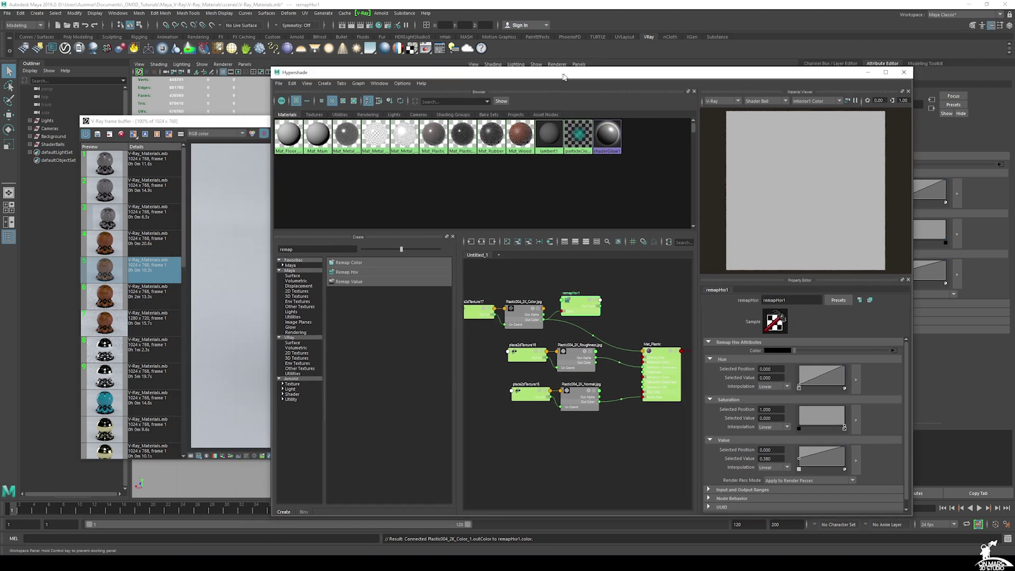
{"action": "left_click", "coordinate": [676, 372]}
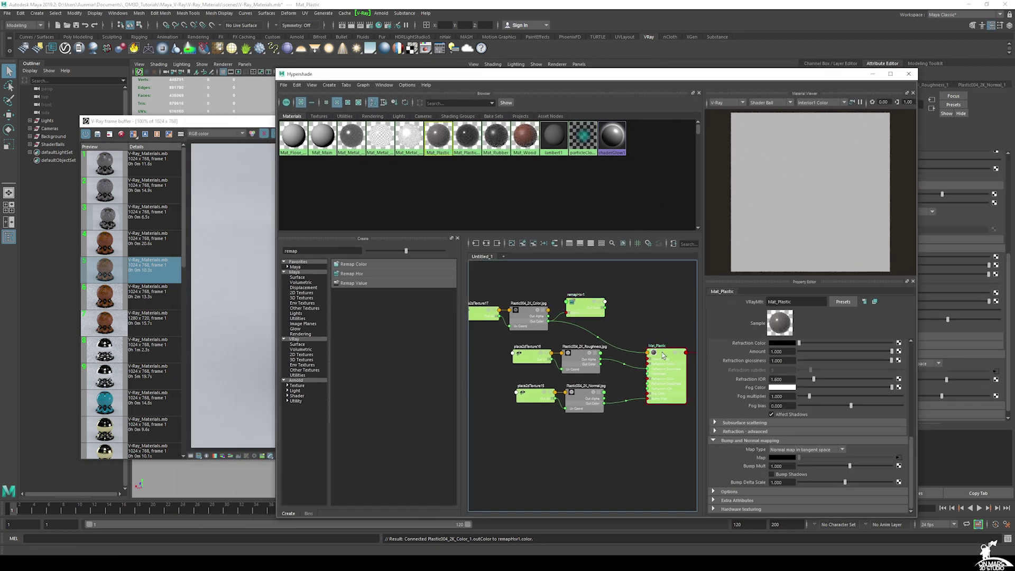
{"action": "scroll", "coordinate": [740, 370], "scroll_direction": "down", "scroll_amount": 3}
{"action": "scroll", "coordinate": [741, 370], "scroll_direction": "up", "scroll_amount": 3}
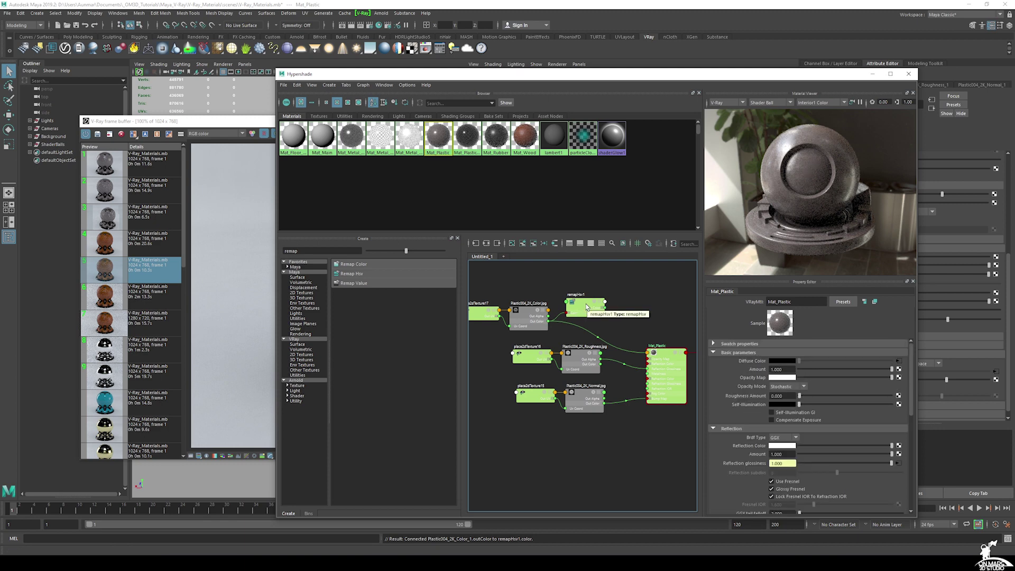
{"action": "middle_click_drag", "start_coordinate": [586, 307], "coordinate": [763, 364]}
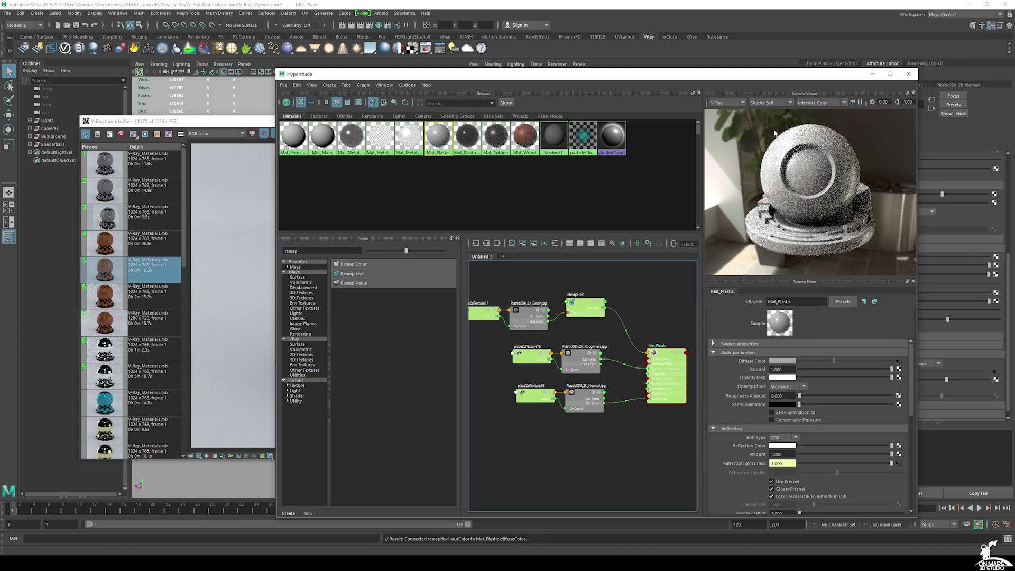
Step: Render the shader ball with the remapped diffuse color in the V-Ray frame buffer and stop the render
{"action": "left_click", "coordinate": [254, 201]}
{"action": "left_click", "coordinate": [594, 134]}
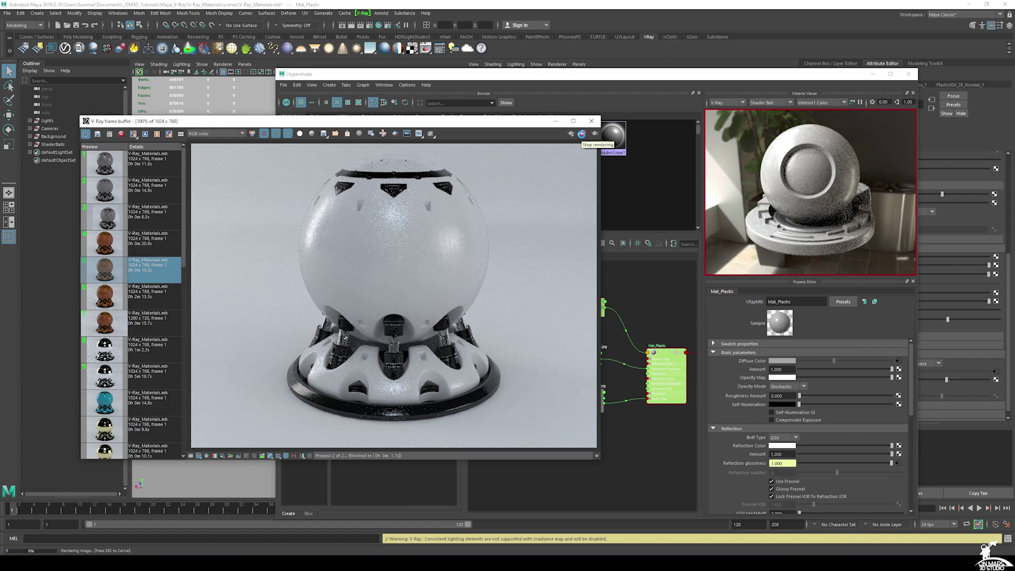
{"action": "left_click", "coordinate": [582, 134]}
Step: Search the node library for "layer" and add a Layered Texture node to the Mat_Plastic graph
{"action": "left_click", "coordinate": [679, 78]}
{"action": "left_click_drag", "start_coordinate": [312, 251], "coordinate": [170, 249]}
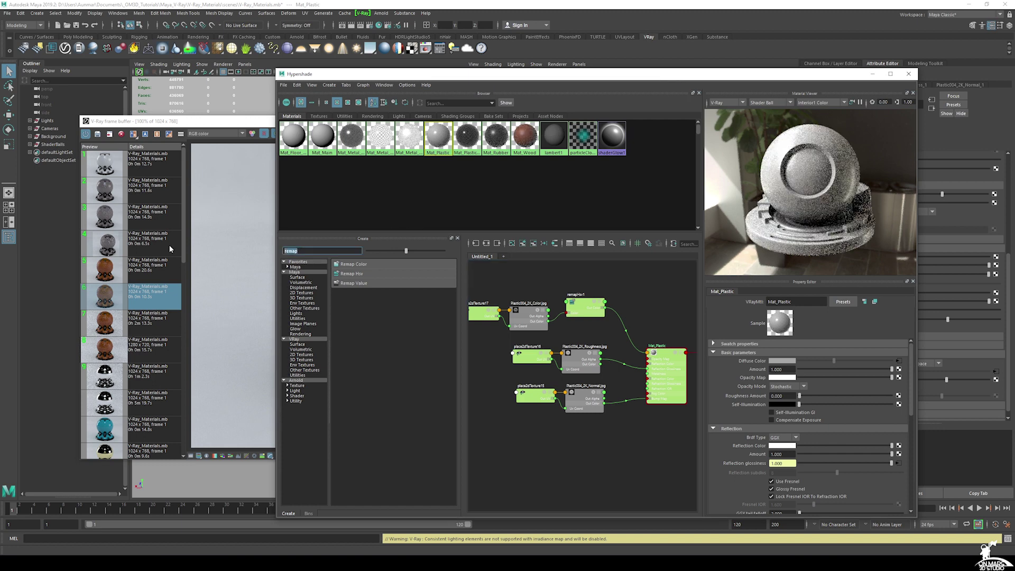
{"action": "type", "text": "layer"}
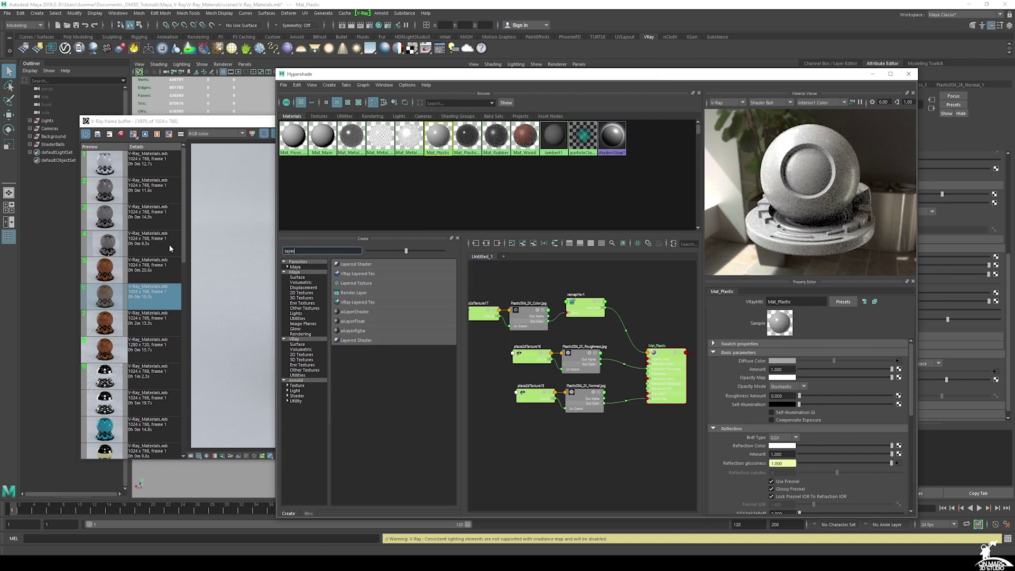
{"action": "left_click", "coordinate": [344, 283]}
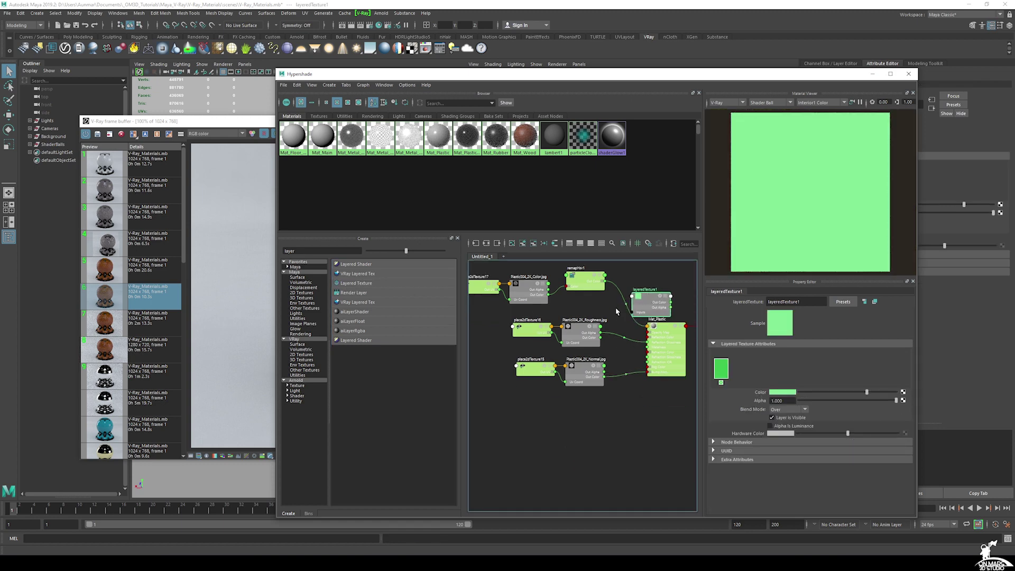
Step: Arrange the graph so the Layered Texture sits between the Remap Hsv node and Mat_Plastic, with Mat_Plastic and its shading group spaced apart
{"action": "middle_click_drag", "start_coordinate": [594, 300], "coordinate": [560, 307], "text": "alt"}
{"action": "left_click_drag", "start_coordinate": [561, 306], "coordinate": [548, 321]}
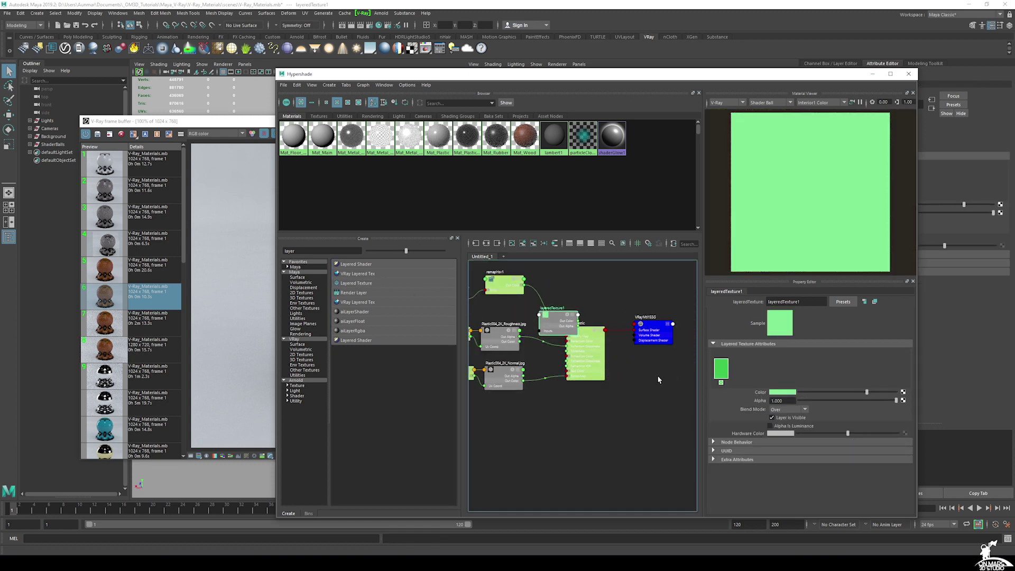
{"action": "middle_click_drag", "start_coordinate": [658, 376], "coordinate": [647, 425], "text": "alt"}
{"action": "scroll", "coordinate": [559, 346], "scroll_direction": "down", "scroll_amount": 2}
{"action": "left_click_drag", "start_coordinate": [552, 360], "coordinate": [563, 334]}
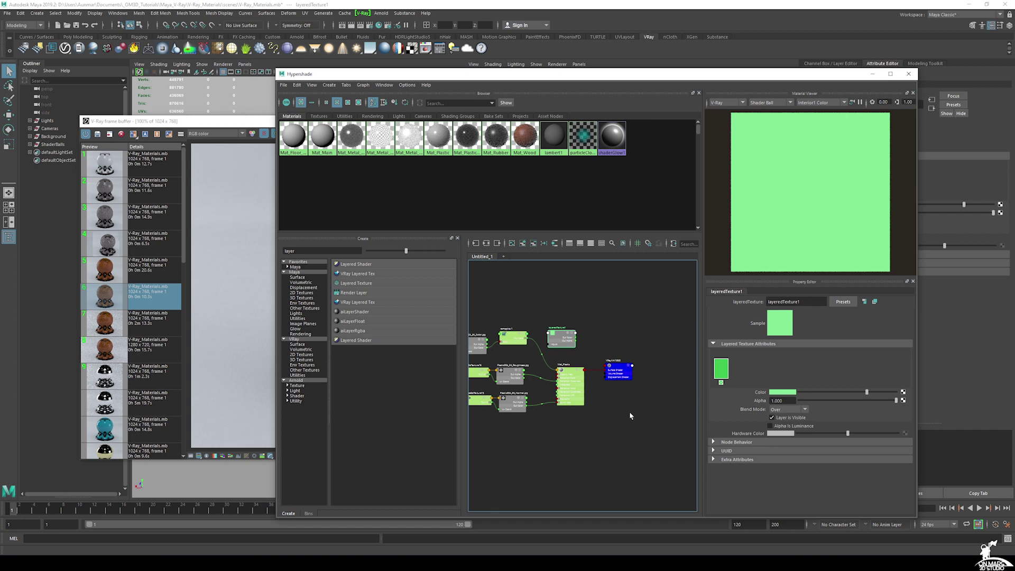
{"action": "left_click_drag", "start_coordinate": [633, 419], "coordinate": [619, 364]}
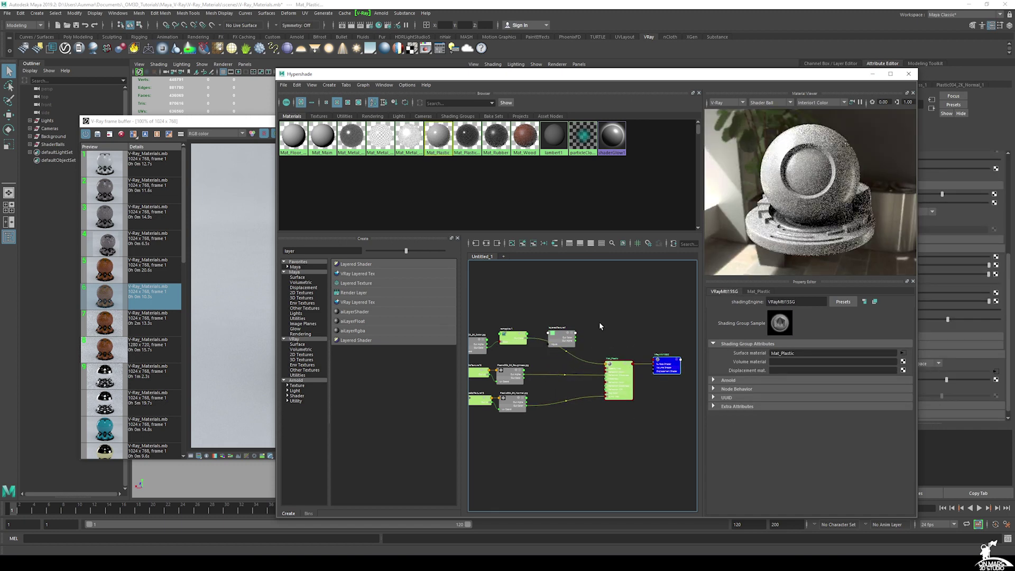
Step: Add a second layer to the Layered Texture and connect the Remap Hsv node to that layer's color
{"action": "left_click", "coordinate": [561, 338]}
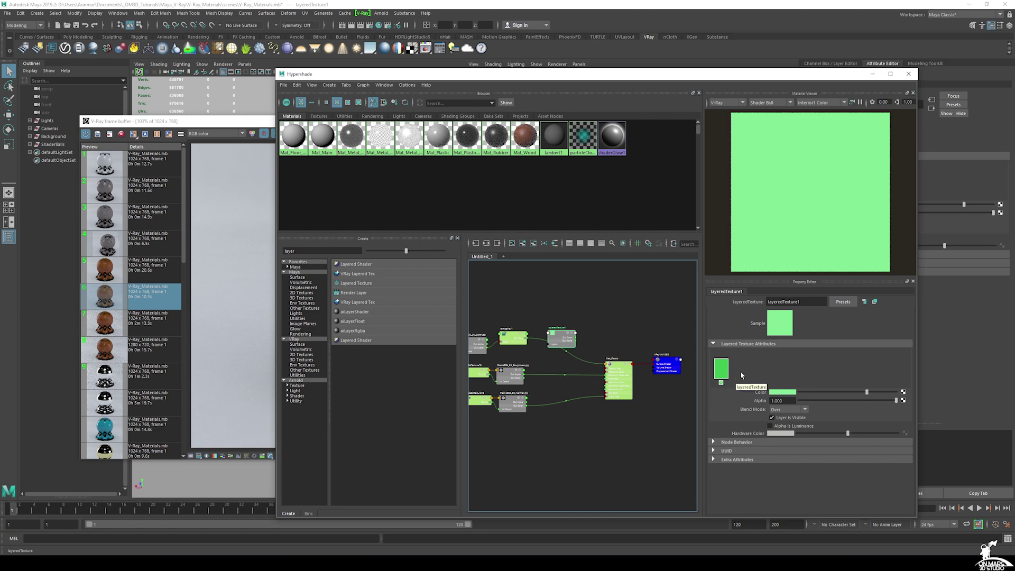
{"action": "left_click", "coordinate": [741, 375]}
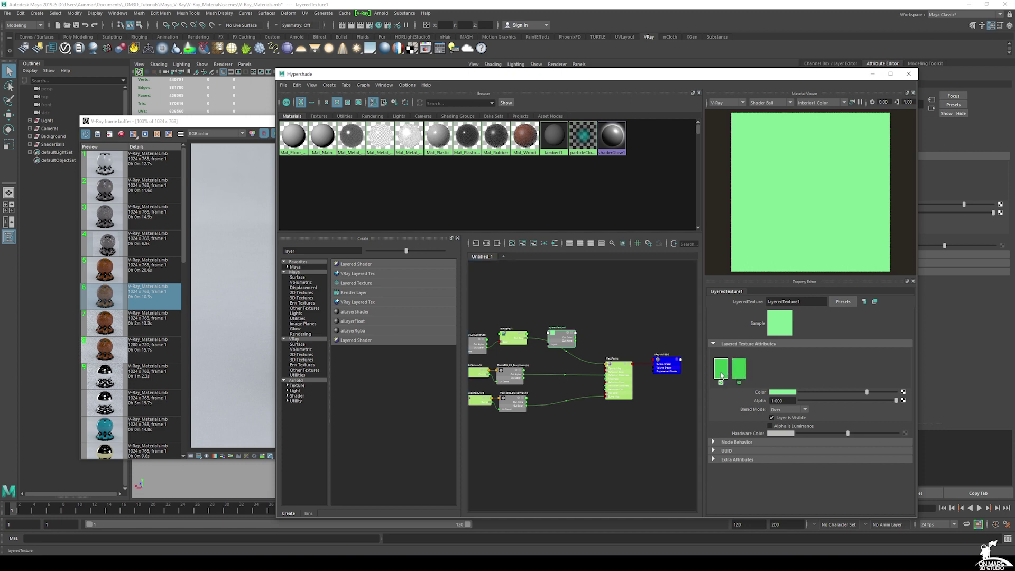
{"action": "left_click", "coordinate": [739, 373]}
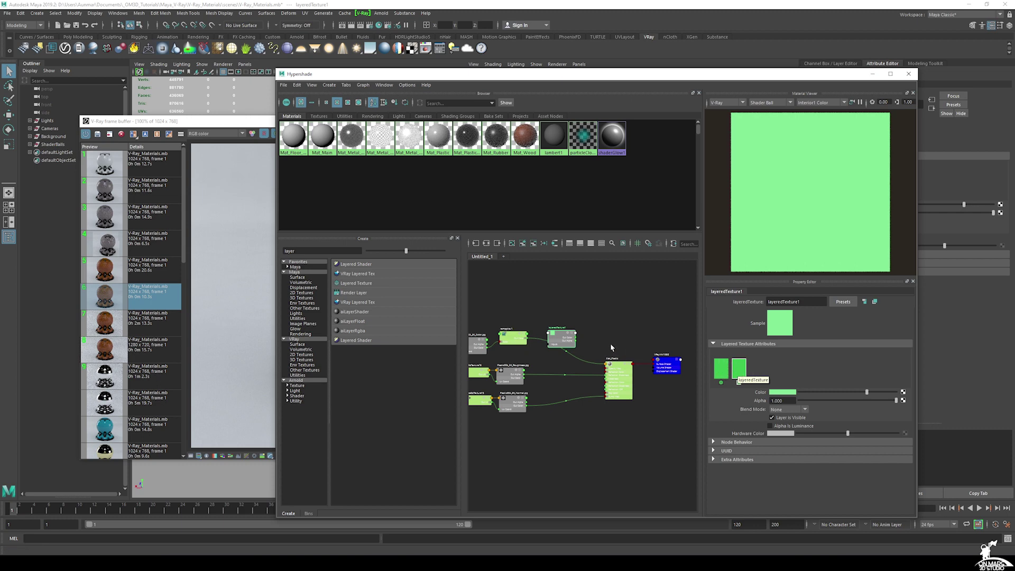
{"action": "scroll", "coordinate": [611, 350], "scroll_direction": "up", "scroll_amount": 2}
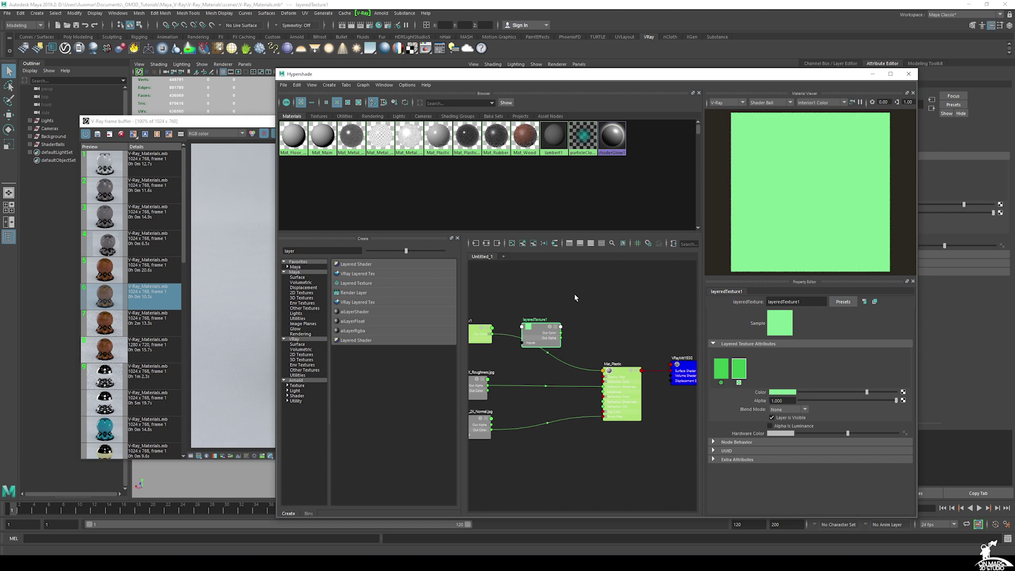
{"action": "middle_click_drag", "start_coordinate": [575, 294], "coordinate": [608, 300], "text": "alt"}
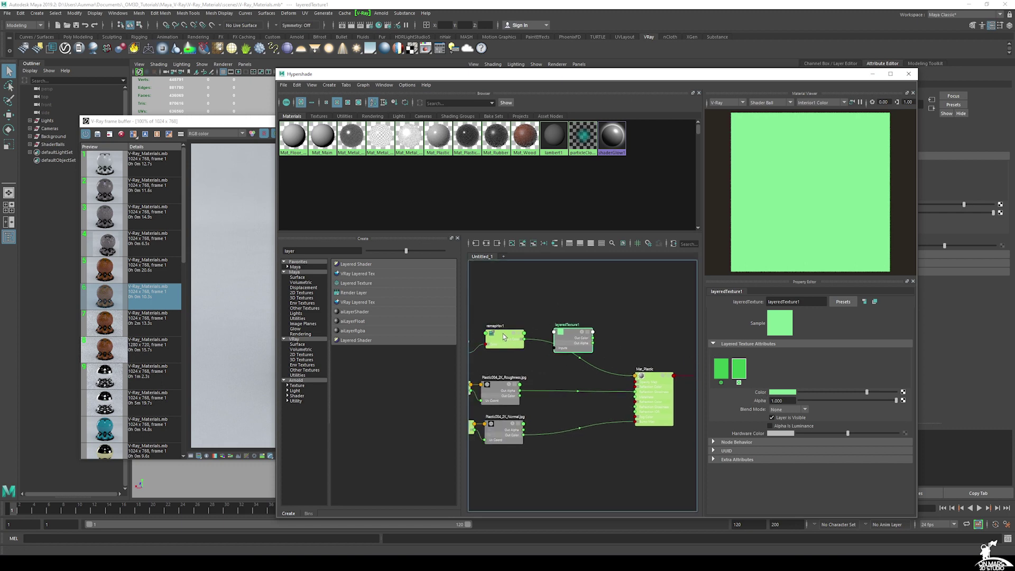
{"action": "middle_click_drag", "start_coordinate": [502, 336], "coordinate": [762, 395]}
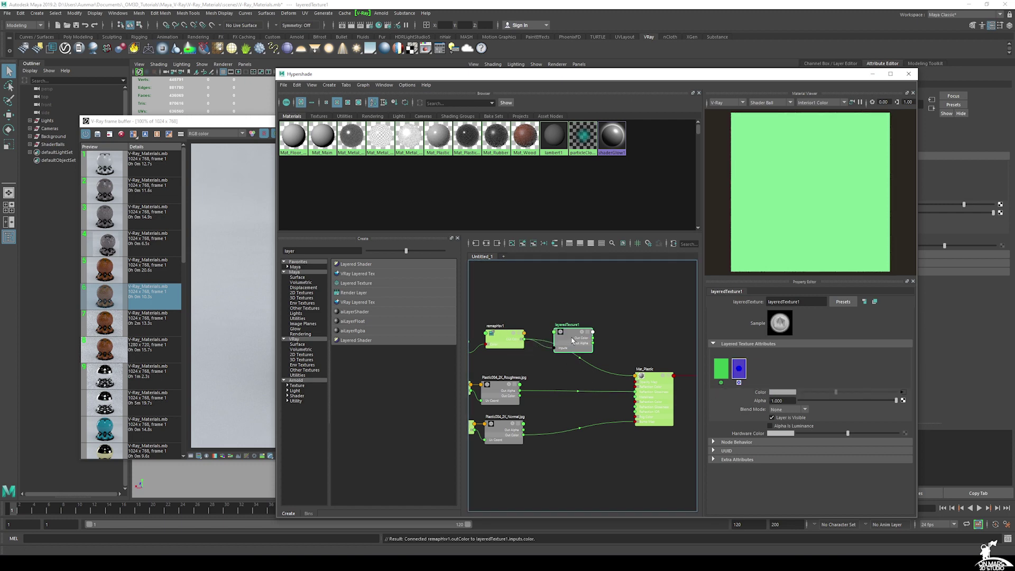
Step: Connect the Layered Texture to the Diffuse Color of Mat_Plastic and start an interactive render in the V-Ray frame buffer
{"action": "left_click", "coordinate": [660, 387]}
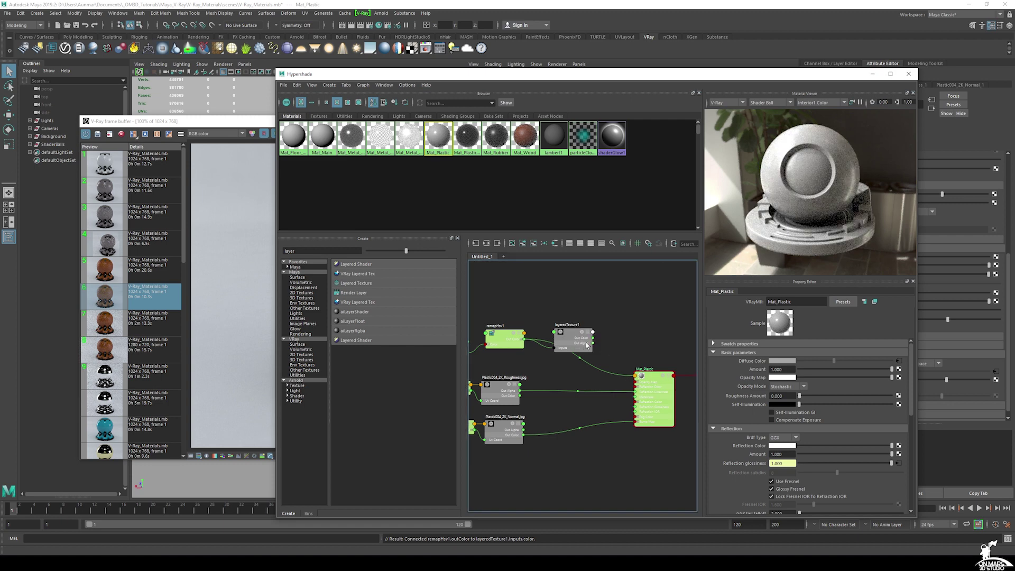
{"action": "middle_click_drag", "start_coordinate": [574, 338], "coordinate": [751, 363]}
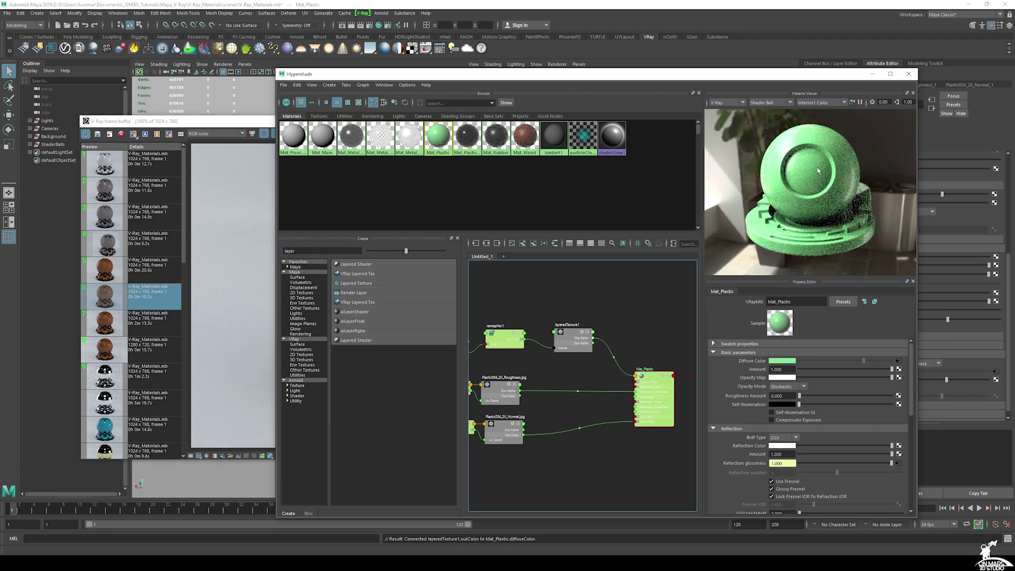
{"action": "left_click", "coordinate": [229, 159]}
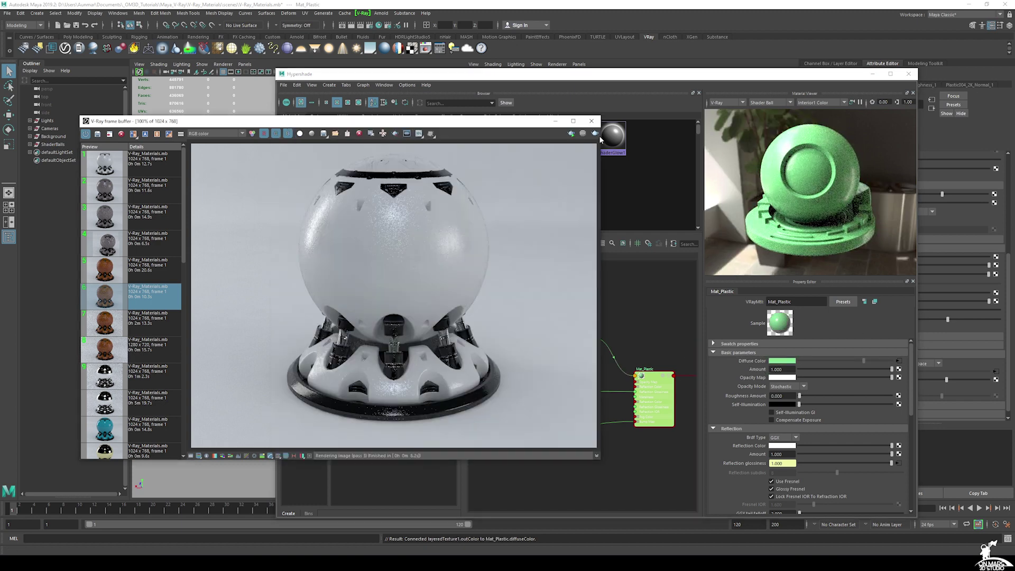
{"action": "left_click", "coordinate": [571, 135]}
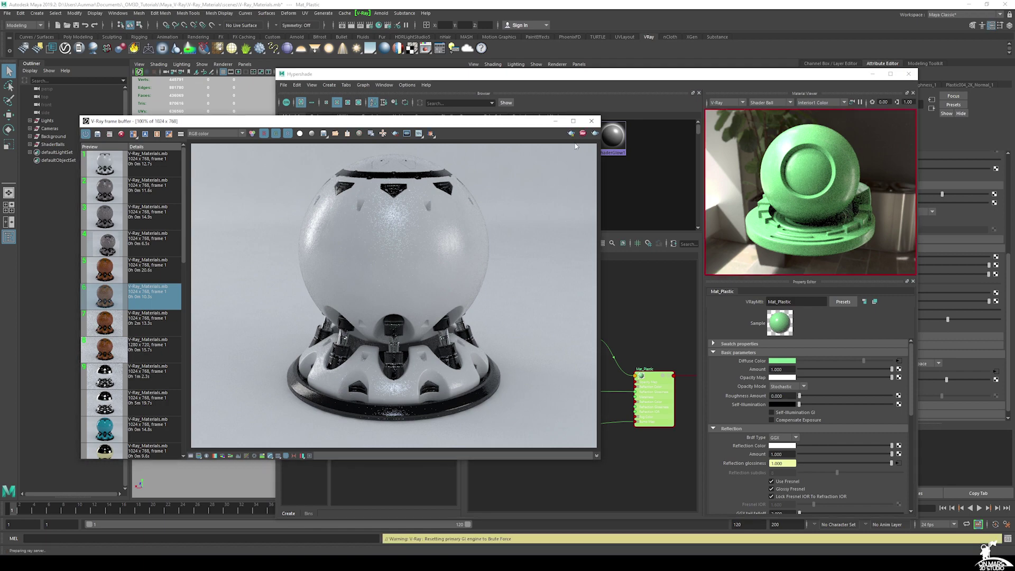
{"action": "left_click", "coordinate": [636, 316]}
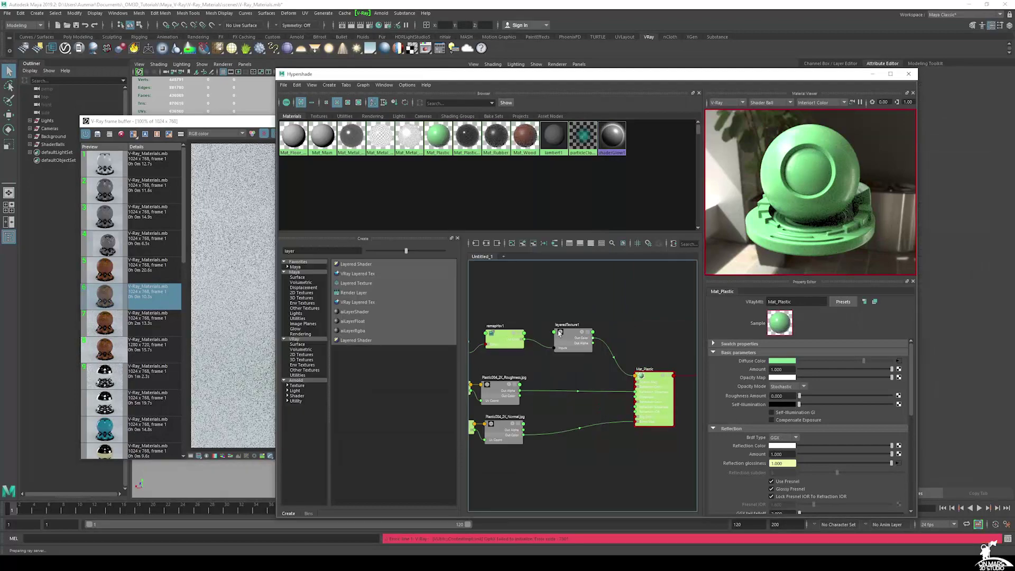
Step: Place the frame buffer beside the Hypershade and set the Layered Texture's solid green layer to the Multiply blend mode
{"action": "left_click", "coordinate": [560, 332]}
{"action": "left_click_drag", "start_coordinate": [622, 77], "coordinate": [739, 76]}
{"action": "left_click_drag", "start_coordinate": [369, 126], "coordinate": [327, 115]}
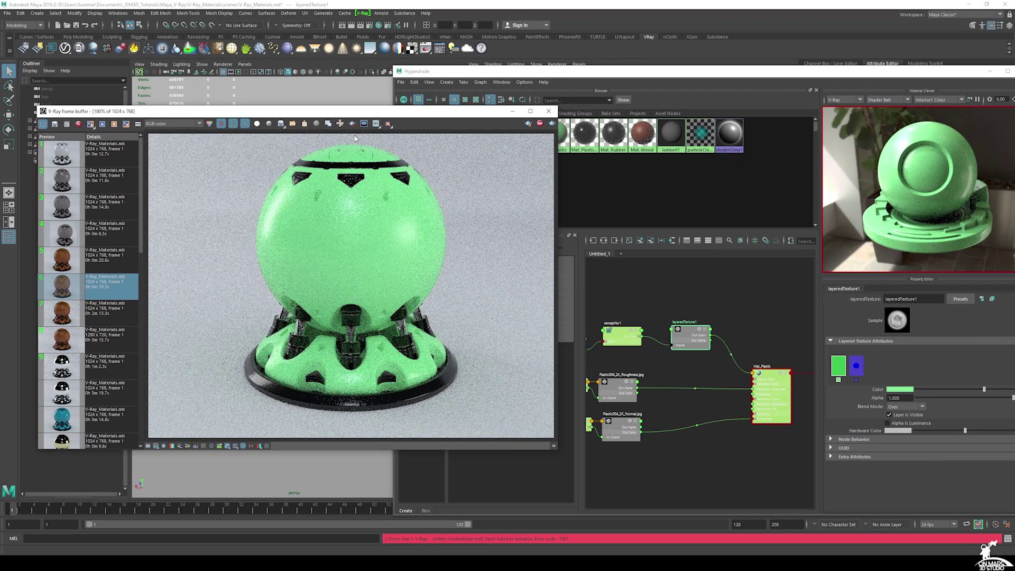
{"action": "left_click", "coordinate": [905, 407]}
{"action": "left_click", "coordinate": [902, 465]}
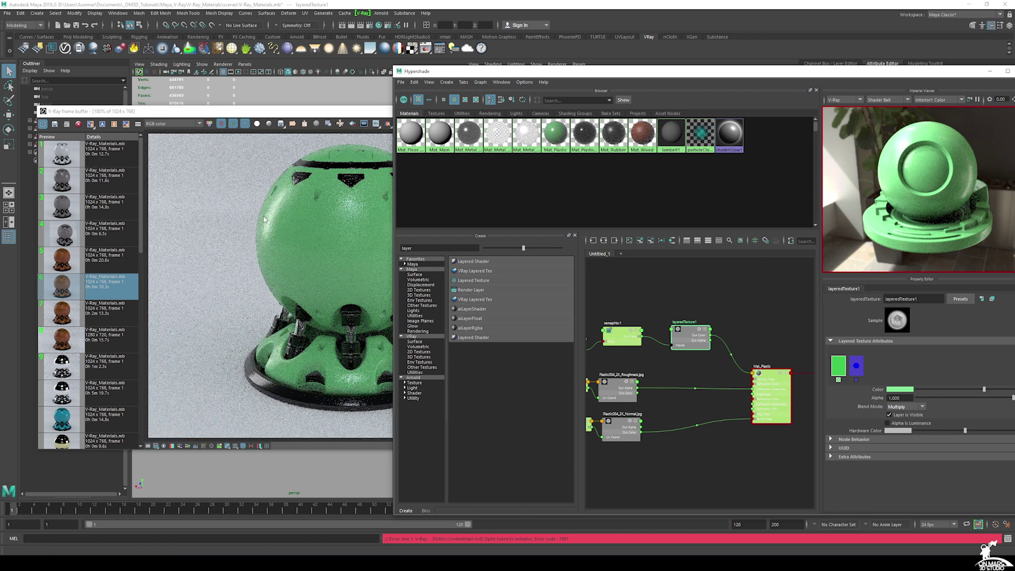
Step: Try a blue color on the Layered Texture's solid layer and bring the rendered shader ball fully into view
{"action": "left_click", "coordinate": [900, 390]}
{"action": "left_click", "coordinate": [895, 389]}
{"action": "left_click_drag", "start_coordinate": [876, 410], "coordinate": [891, 412]}
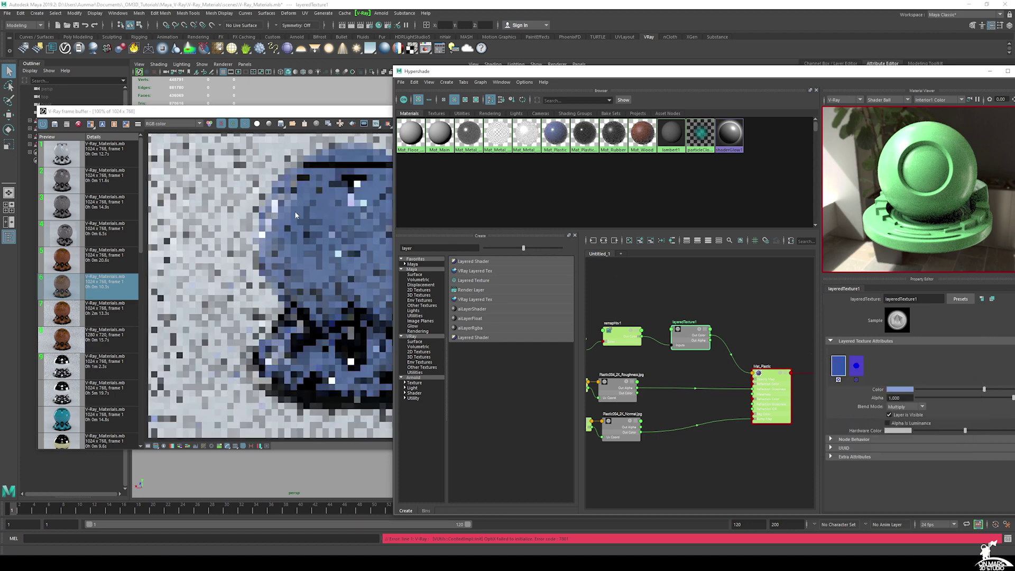
{"action": "left_click_drag", "start_coordinate": [302, 111], "coordinate": [252, 105]}
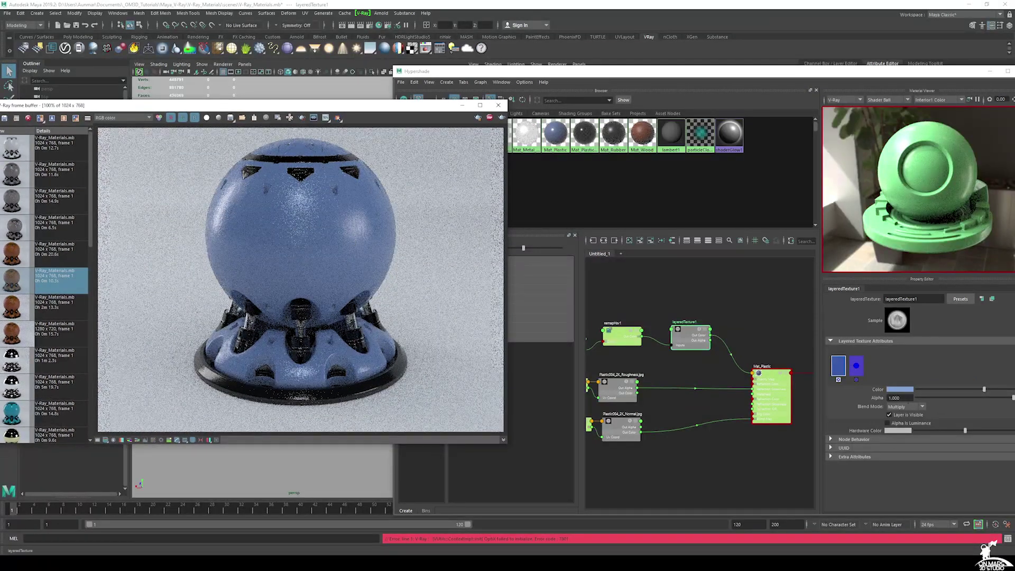
Step: Set the Layered Texture's solid layer to a dark red with hue 360, saturation 0.806 and value 0.539
{"action": "left_click", "coordinate": [900, 390]}
{"action": "left_click", "coordinate": [870, 369]}
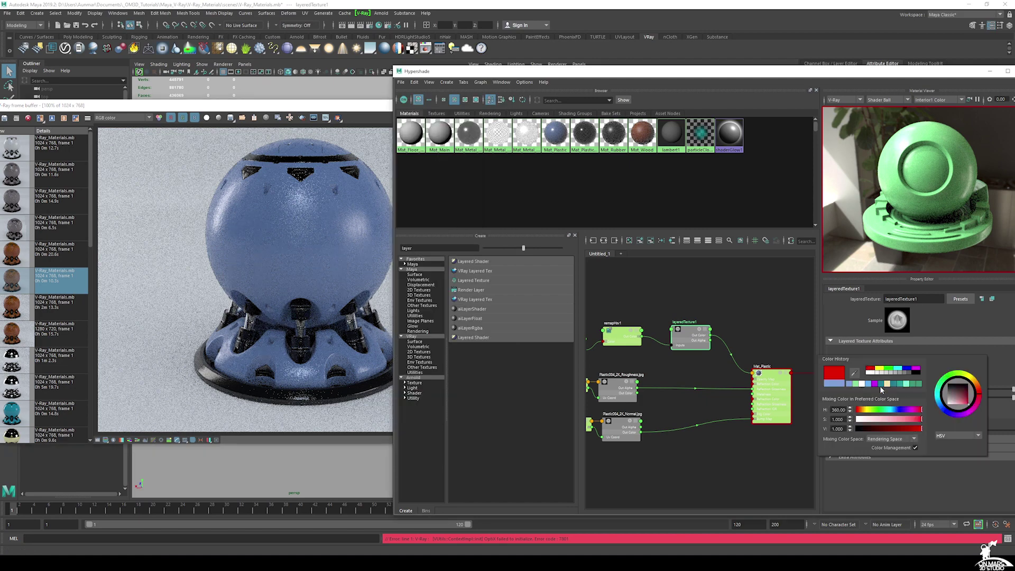
{"action": "left_click", "coordinate": [909, 419]}
{"action": "left_click_drag", "start_coordinate": [914, 429], "coordinate": [910, 429]}
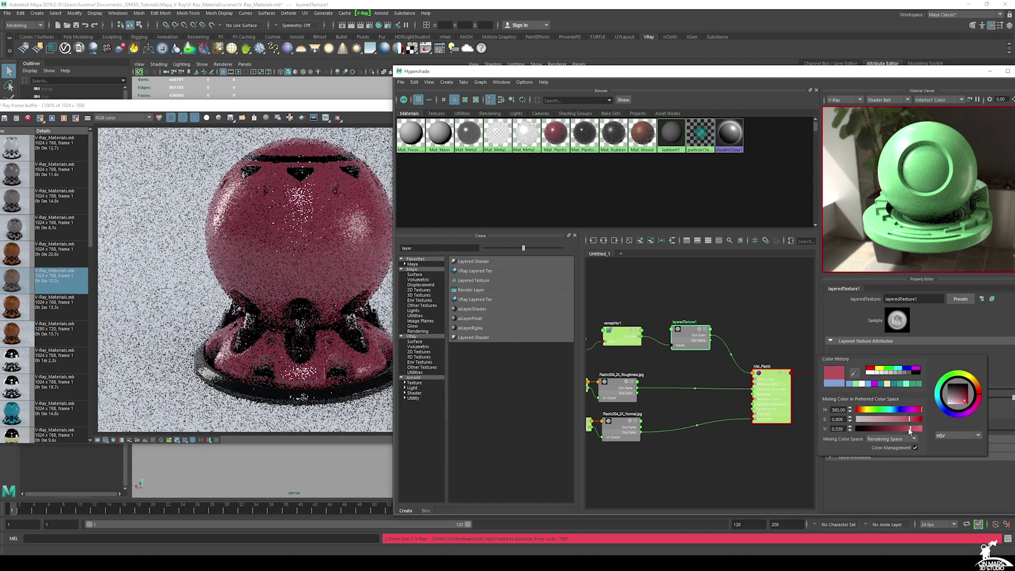
{"action": "left_click", "coordinate": [721, 281]}
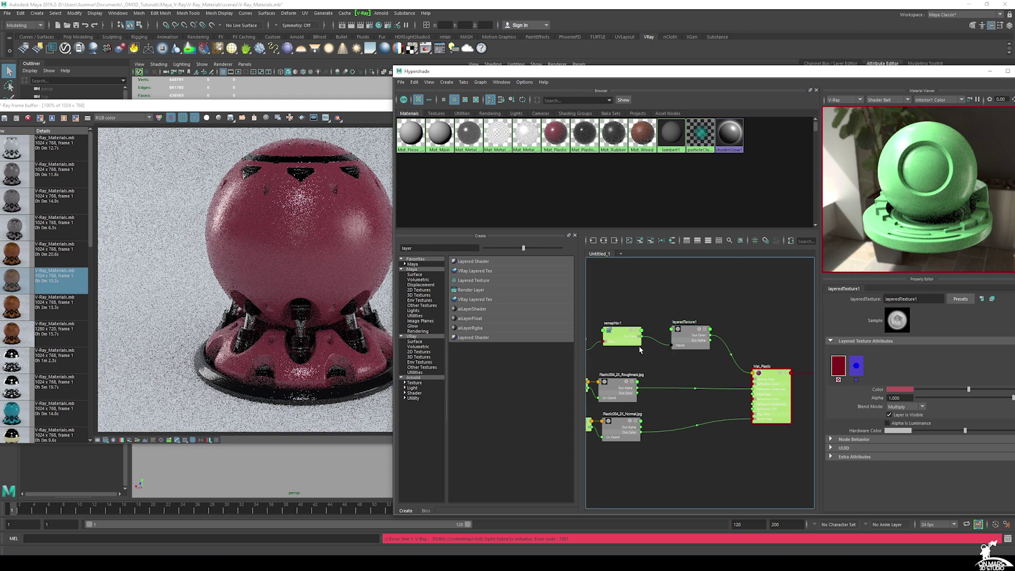
Step: Set the exposure of the Plastic004 Color texture to 1 in its color balance settings
{"action": "middle_click_drag", "start_coordinate": [641, 356], "coordinate": [739, 357], "text": "alt"}
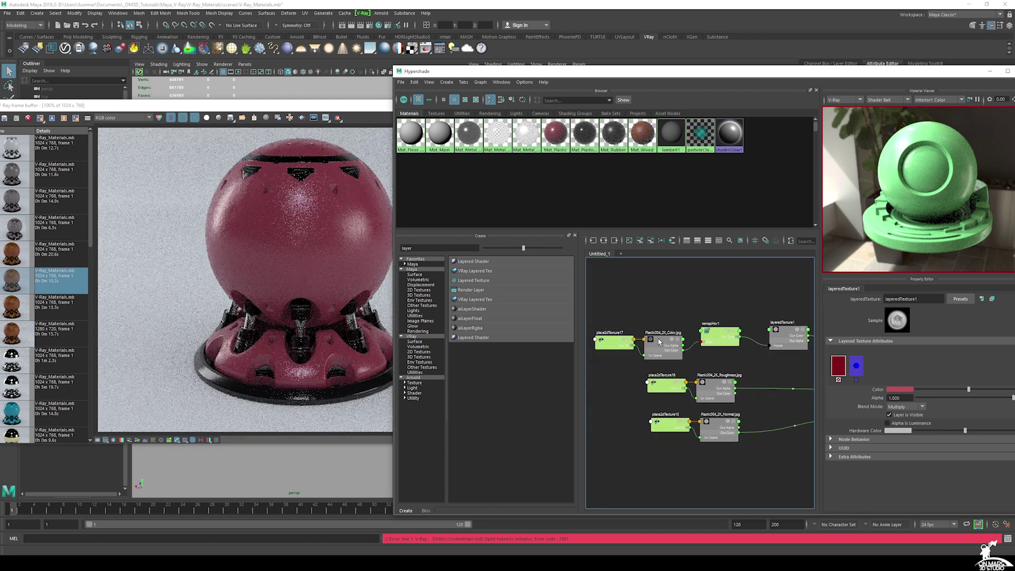
{"action": "left_click", "coordinate": [661, 342]}
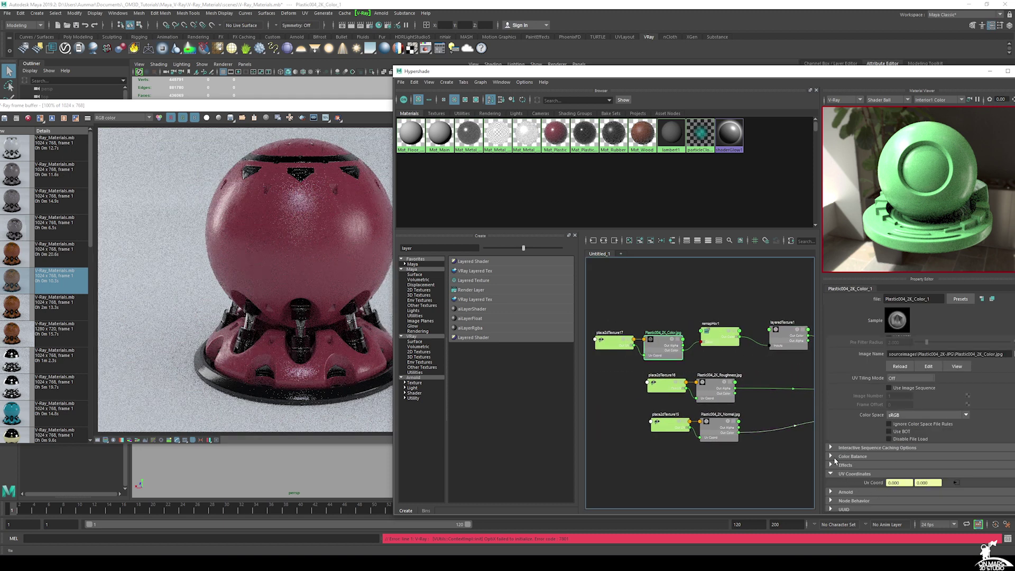
{"action": "left_click", "coordinate": [831, 457]}
{"action": "left_click_drag", "start_coordinate": [902, 464], "coordinate": [876, 457]}
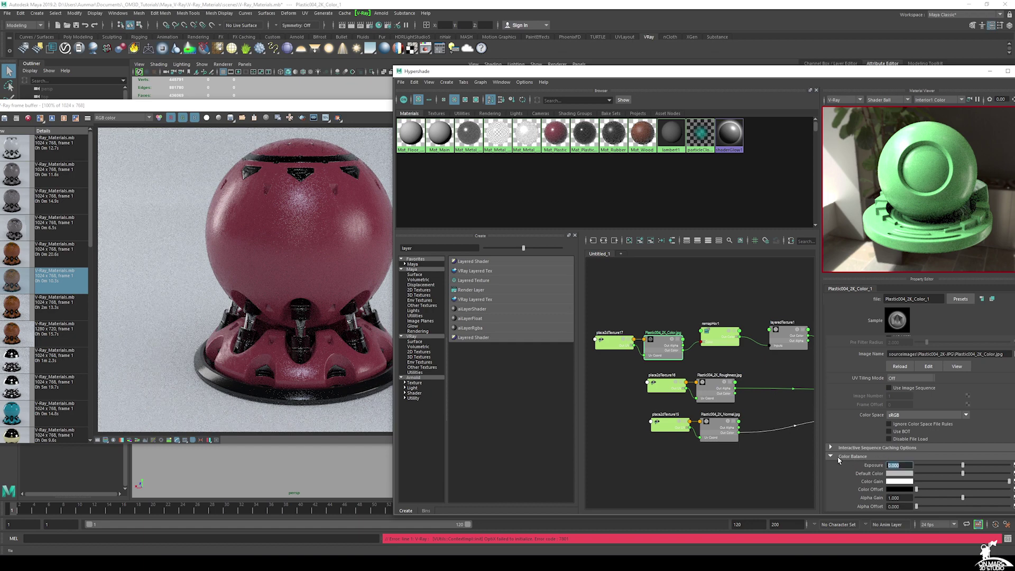
{"action": "key", "text": "Return"}
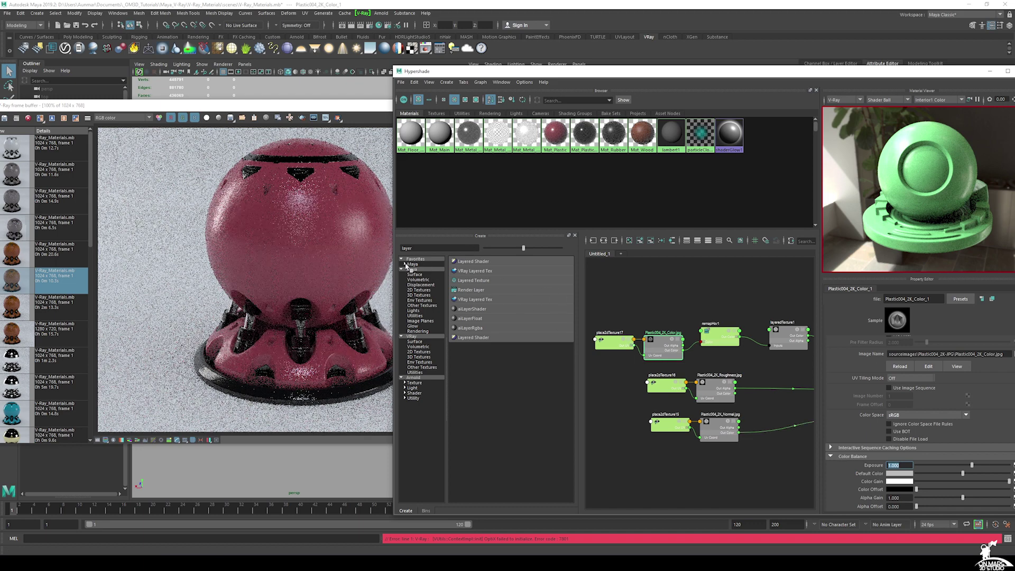
Step: Review both layers of the Layered Texture and the complete node network of Mat_Plastic
{"action": "middle_click_drag", "start_coordinate": [748, 304], "coordinate": [674, 301], "text": "alt"}
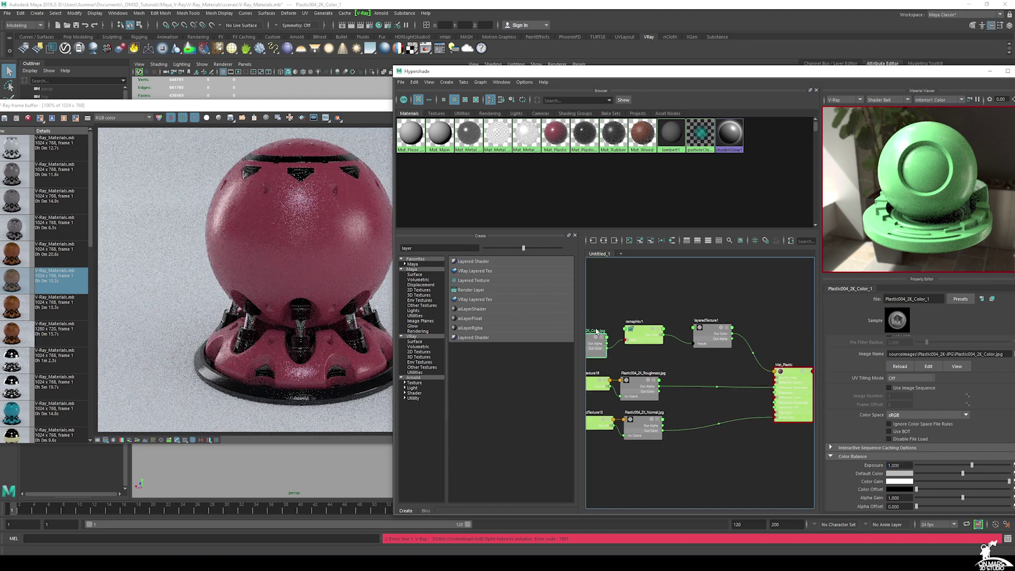
{"action": "left_click", "coordinate": [712, 331]}
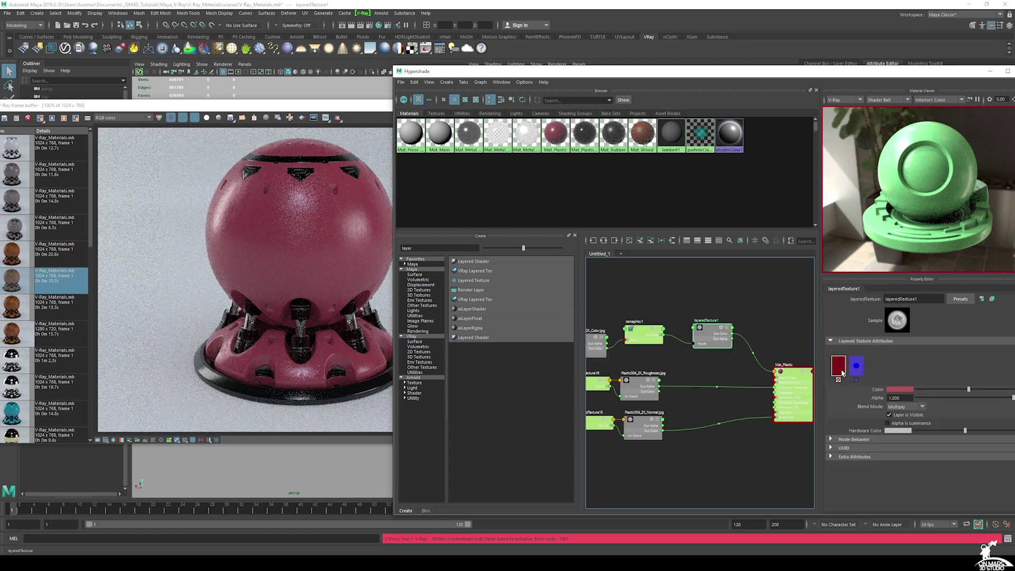
{"action": "left_click", "coordinate": [856, 367]}
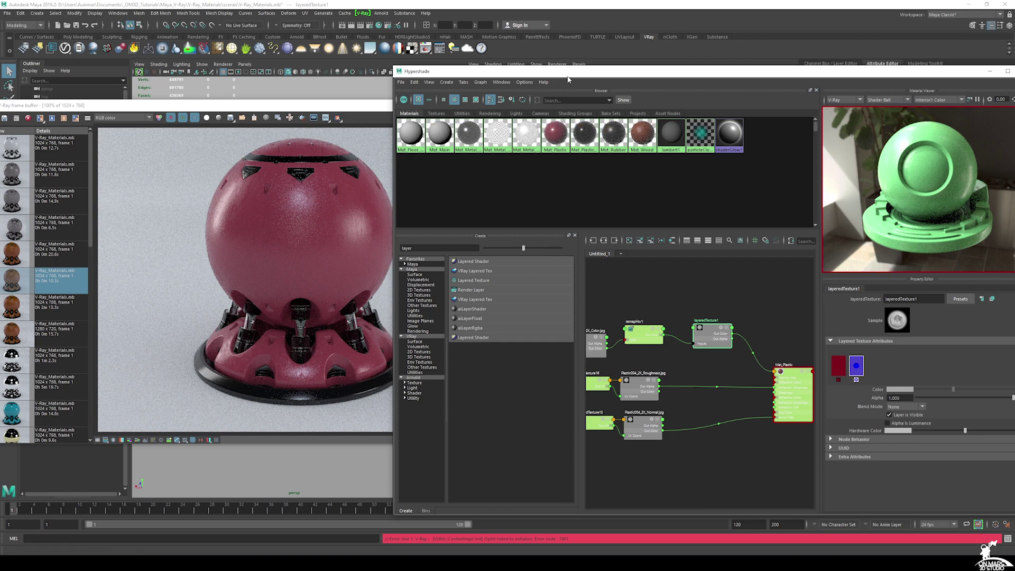
{"action": "left_click_drag", "start_coordinate": [528, 71], "coordinate": [316, 44]}
{"action": "middle_click_drag", "start_coordinate": [519, 361], "coordinate": [544, 367], "text": "alt"}
{"action": "scroll", "coordinate": [530, 367], "scroll_direction": "down", "scroll_amount": 4}
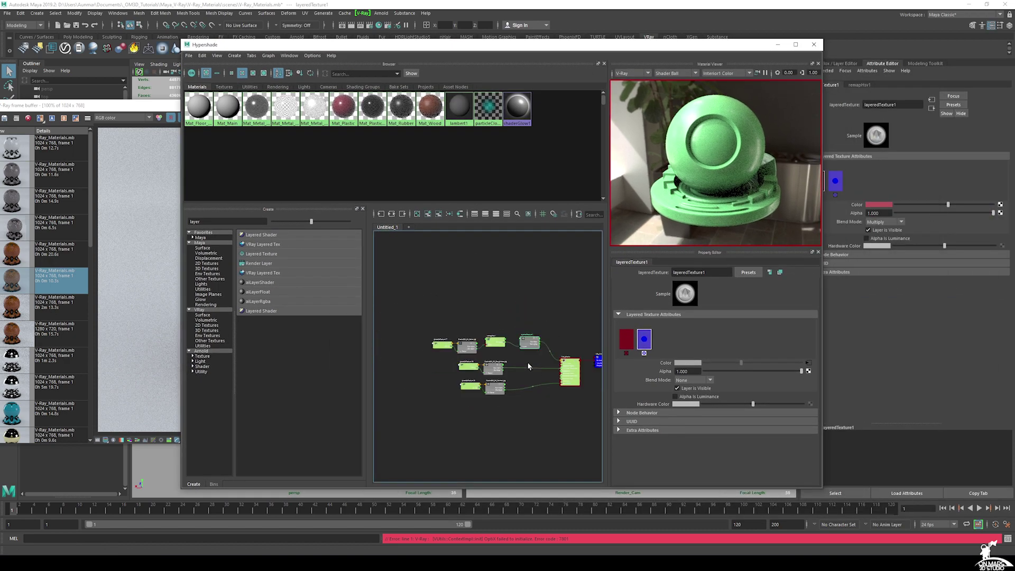
{"action": "middle_click_drag", "start_coordinate": [540, 407], "coordinate": [496, 390], "text": "alt"}
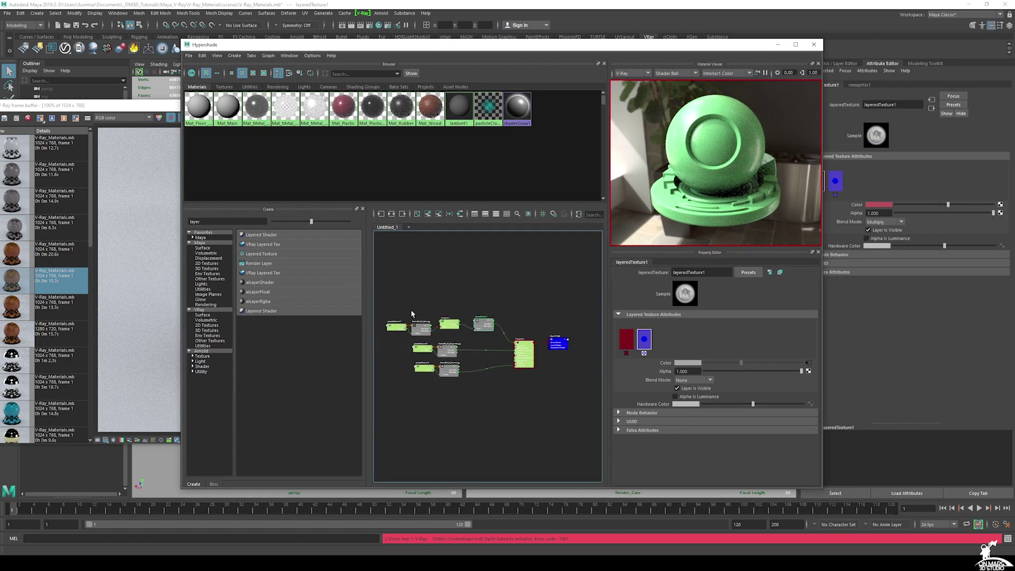
{"action": "scroll", "coordinate": [506, 336], "scroll_direction": "up", "scroll_amount": 4}
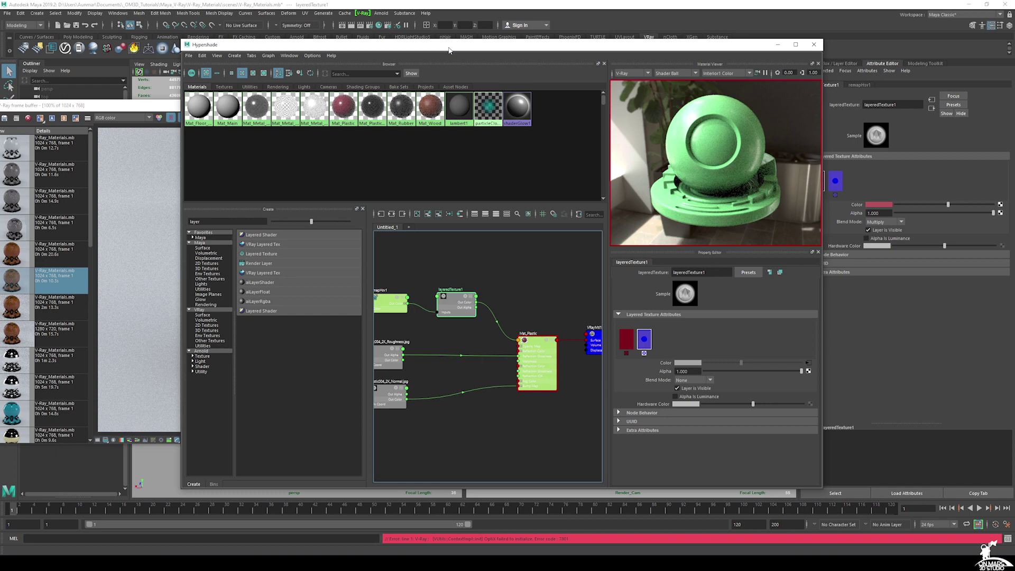
Step: Save the red shader ball render to the frame buffer history, stop the interactive render and move the frame buffer out of the way
{"action": "left_click_drag", "start_coordinate": [448, 51], "coordinate": [629, 66]}
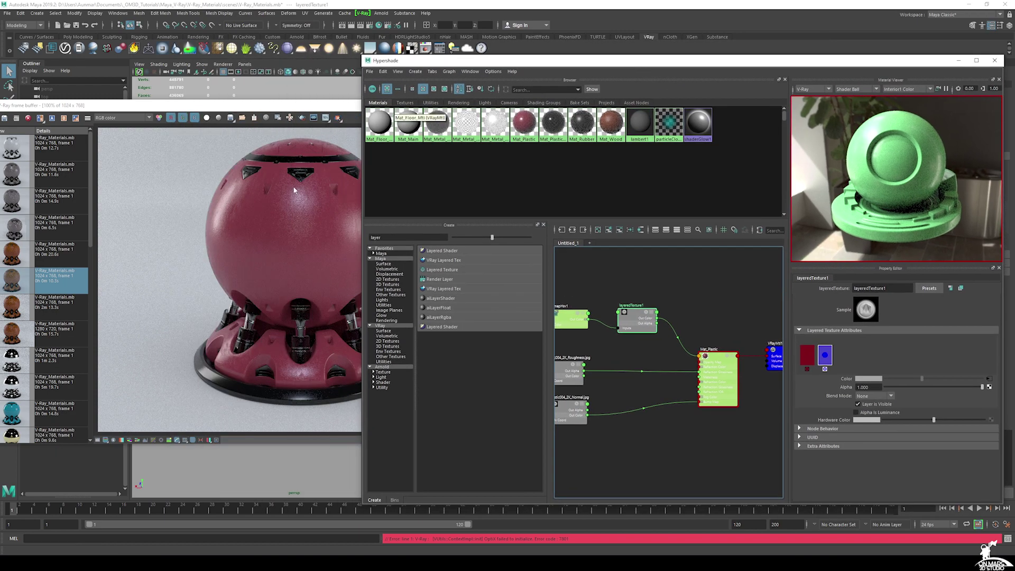
{"action": "left_click", "coordinate": [465, 128]}
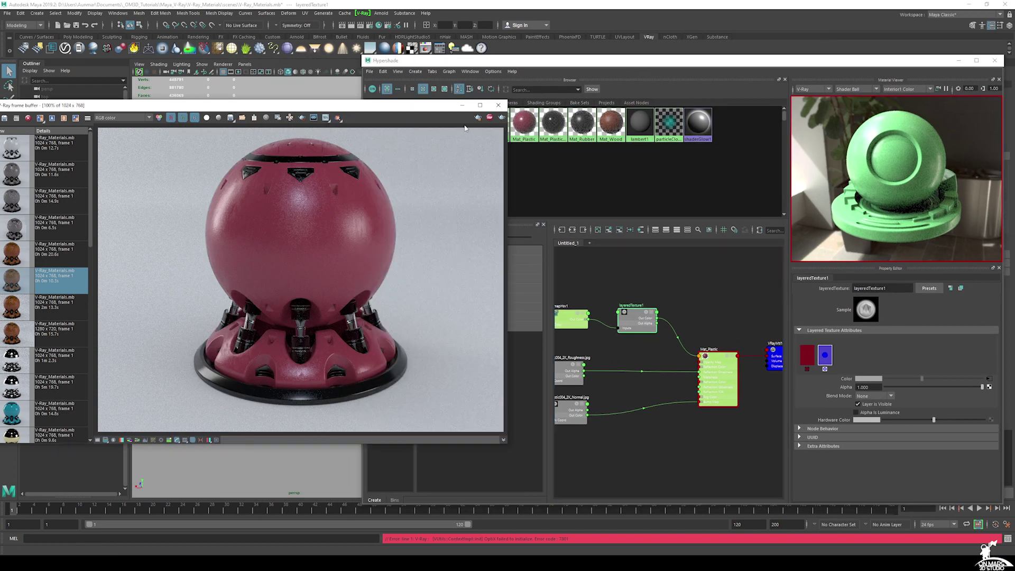
{"action": "left_click", "coordinate": [682, 282]}
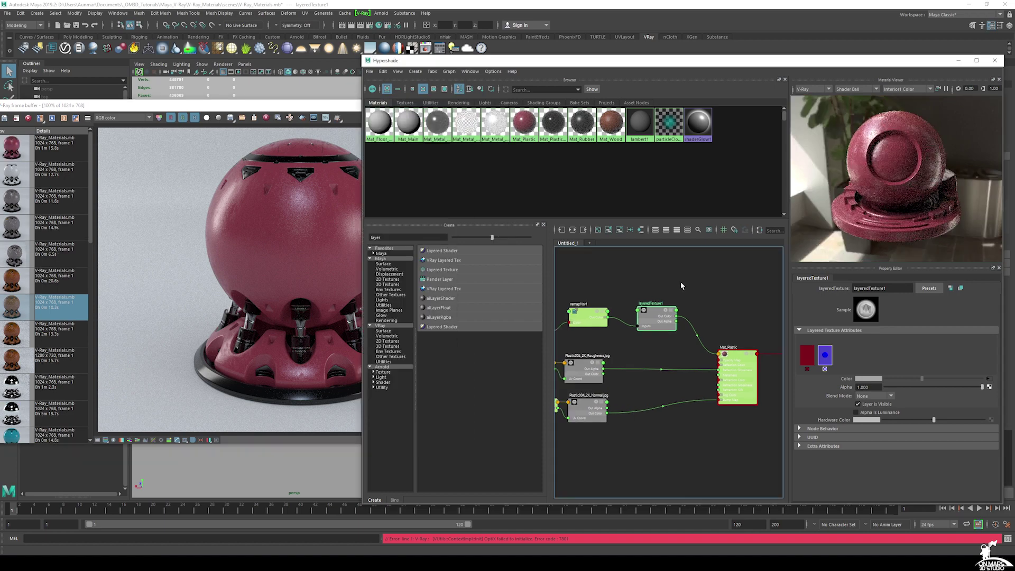
{"action": "middle_click_drag", "start_coordinate": [655, 287], "coordinate": [658, 279], "text": "alt"}
{"action": "left_click_drag", "start_coordinate": [292, 105], "coordinate": [1014, 209]}
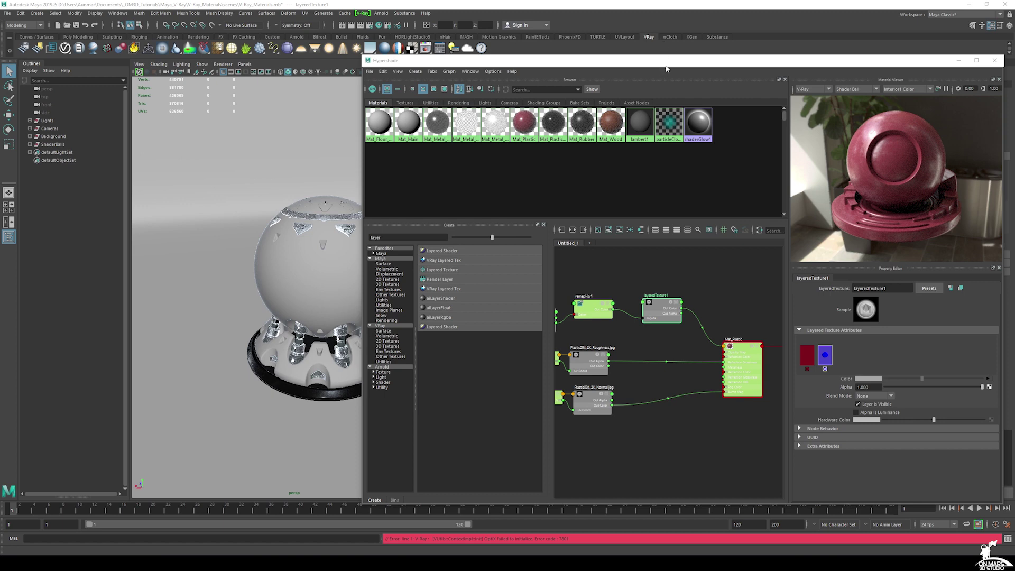
Step: Clear the node filter and create a V-Ray Mtl material named Mat_Metal
{"action": "left_click_drag", "start_coordinate": [730, 60], "coordinate": [775, 78]}
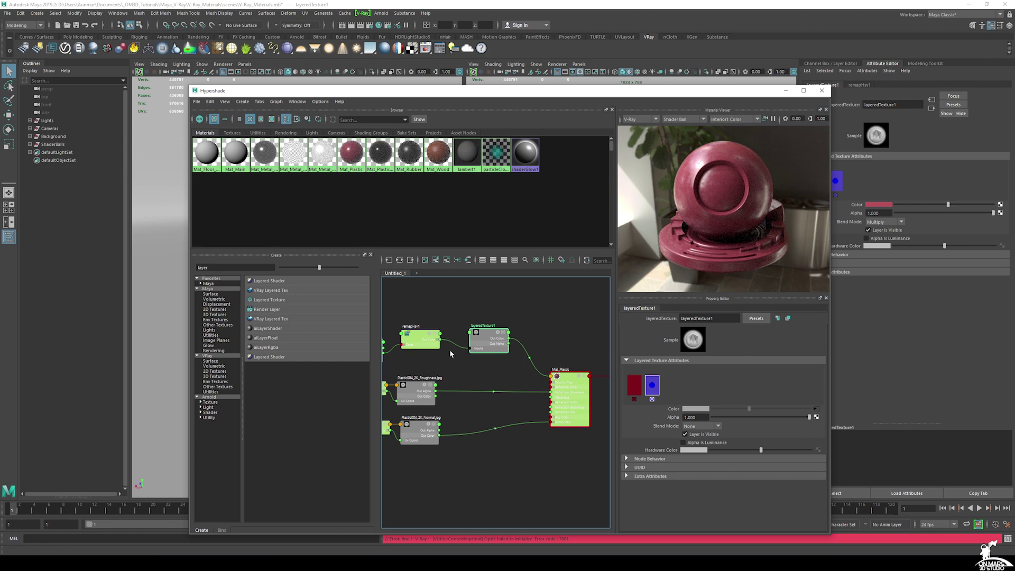
{"action": "left_click_drag", "start_coordinate": [243, 268], "coordinate": [178, 263]}
{"action": "key", "text": "BackSpace"}
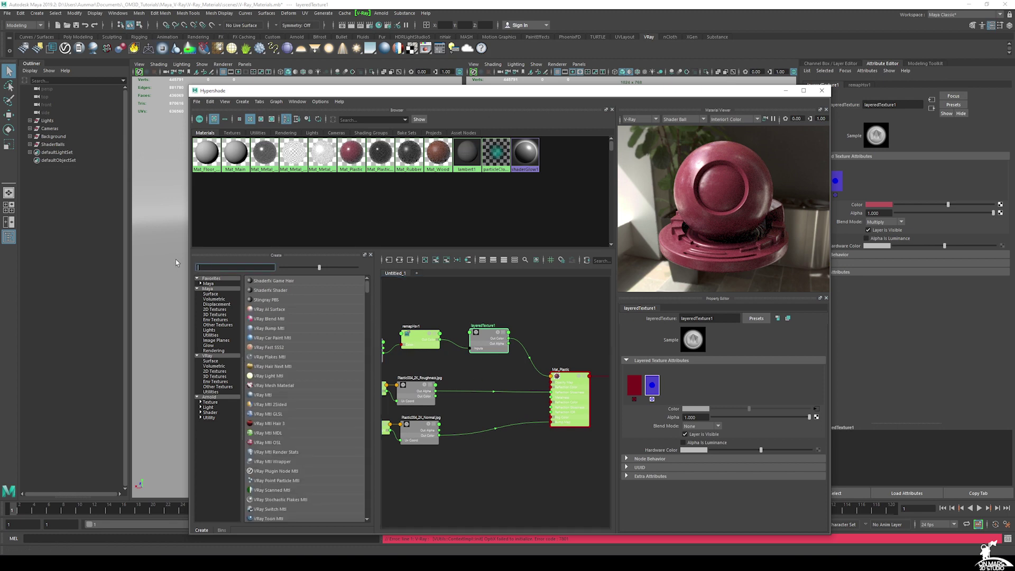
{"action": "left_click", "coordinate": [272, 395]}
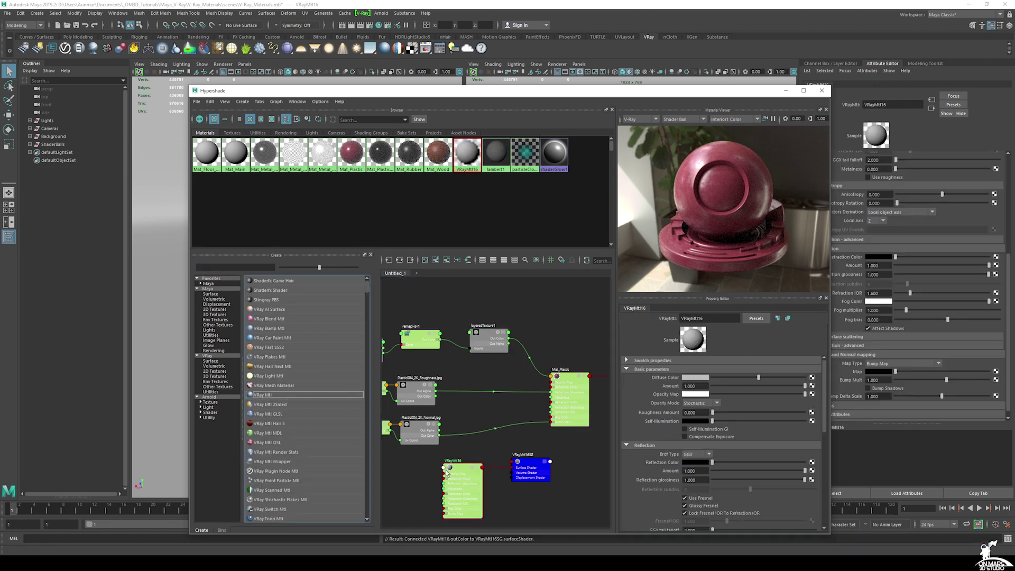
{"action": "left_click_drag", "start_coordinate": [715, 318], "coordinate": [561, 284]}
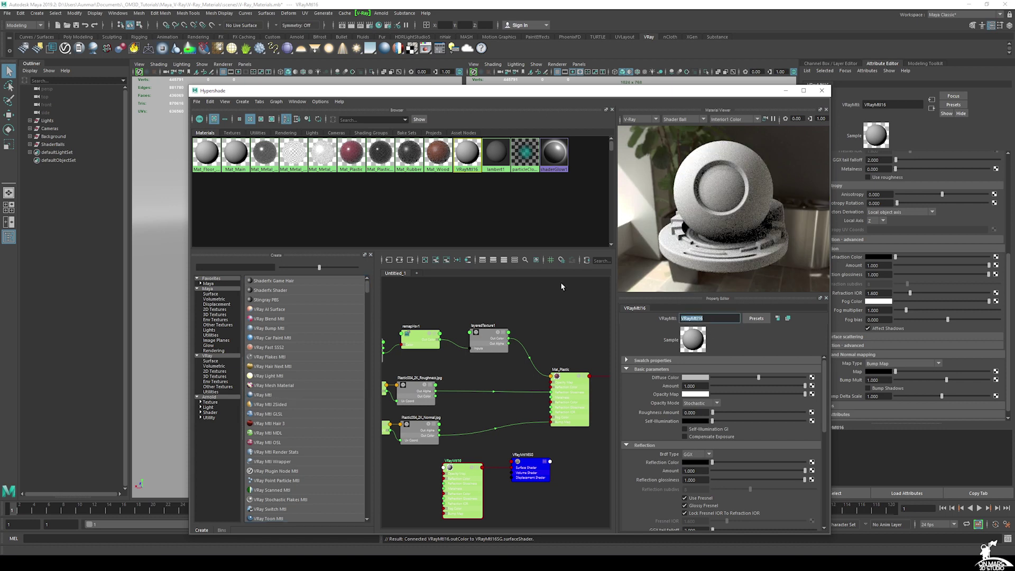
{"action": "type", "text": "Mat_Metal"}
{"action": "key", "text": "Return"}
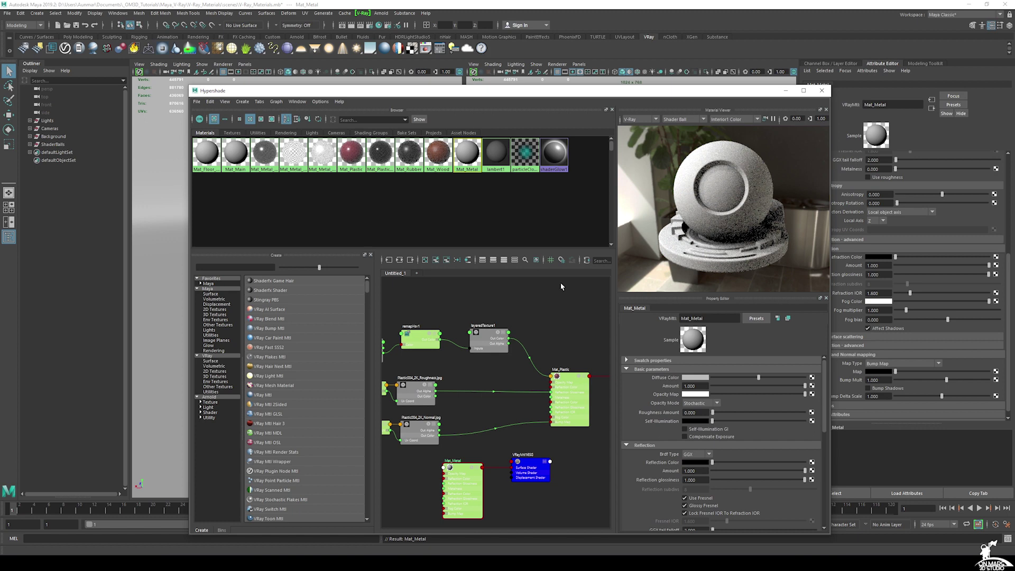
Step: Graph only the network of Mat_Metal in the node work area
{"action": "left_click", "coordinate": [461, 471]}
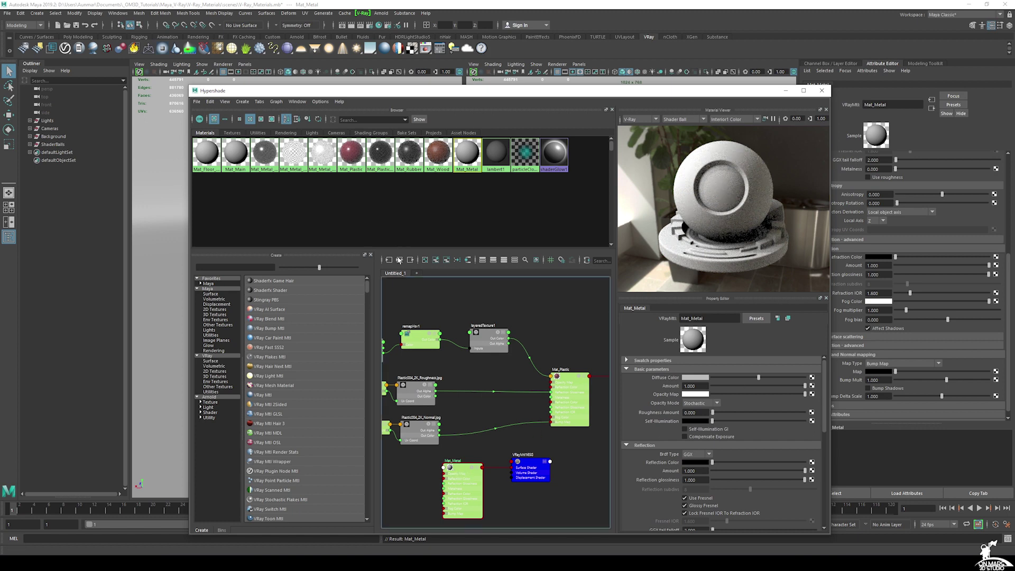
{"action": "left_click", "coordinate": [399, 259]}
{"action": "middle_click_drag", "start_coordinate": [469, 328], "coordinate": [518, 329], "text": "alt"}
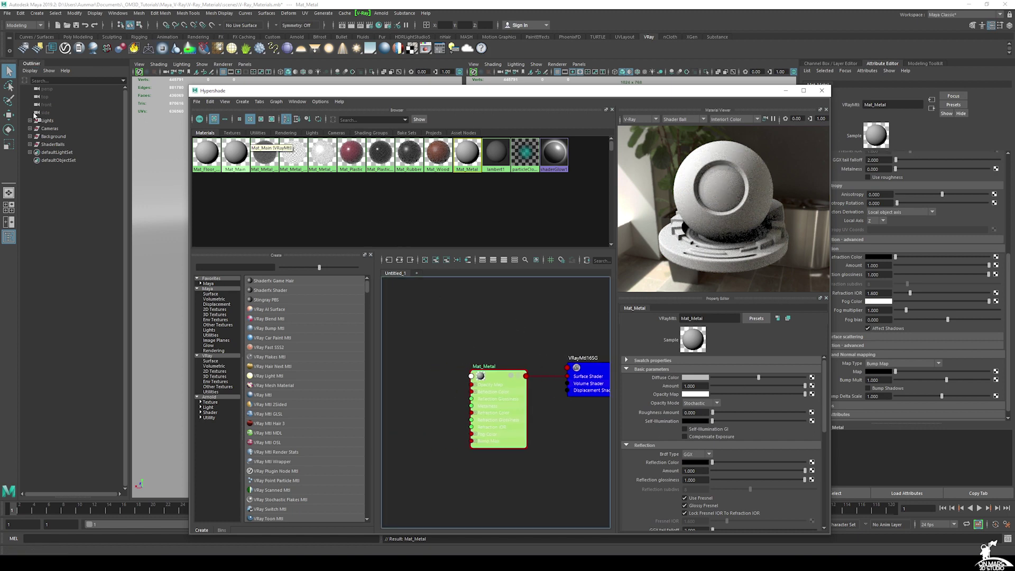
Step: Assign Mat_Metal to the shader ball body geometry, ShaderBall_GEO
{"action": "left_click_drag", "start_coordinate": [255, 91], "coordinate": [457, 99]}
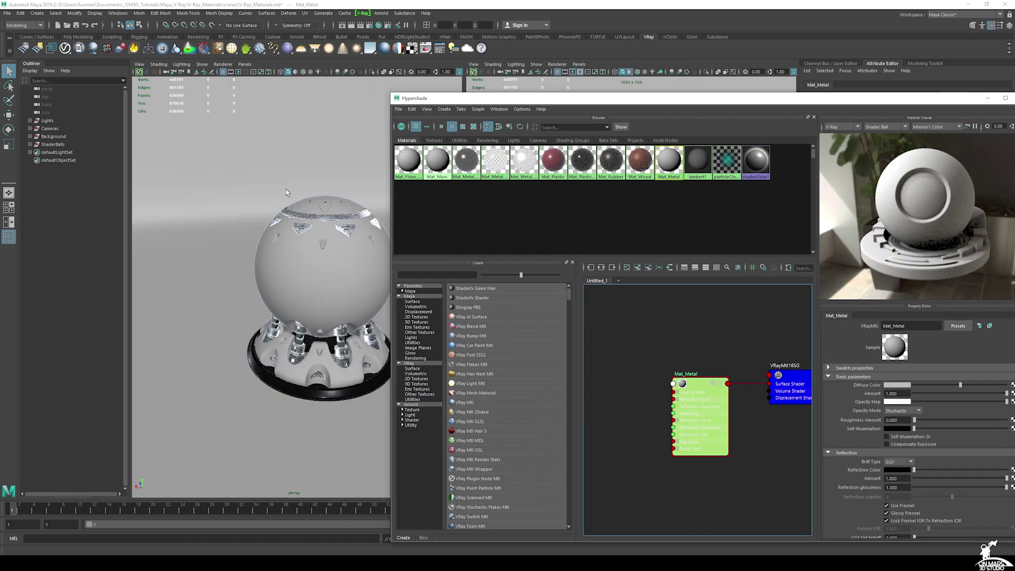
{"action": "left_click", "coordinate": [309, 211]}
{"action": "right_click", "coordinate": [692, 384]}
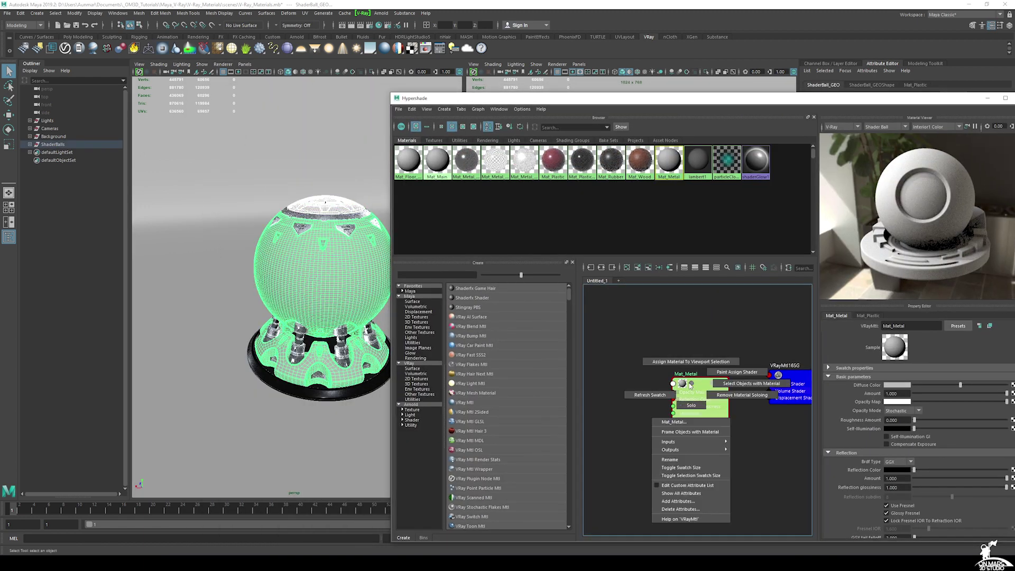
{"action": "left_click", "coordinate": [681, 362]}
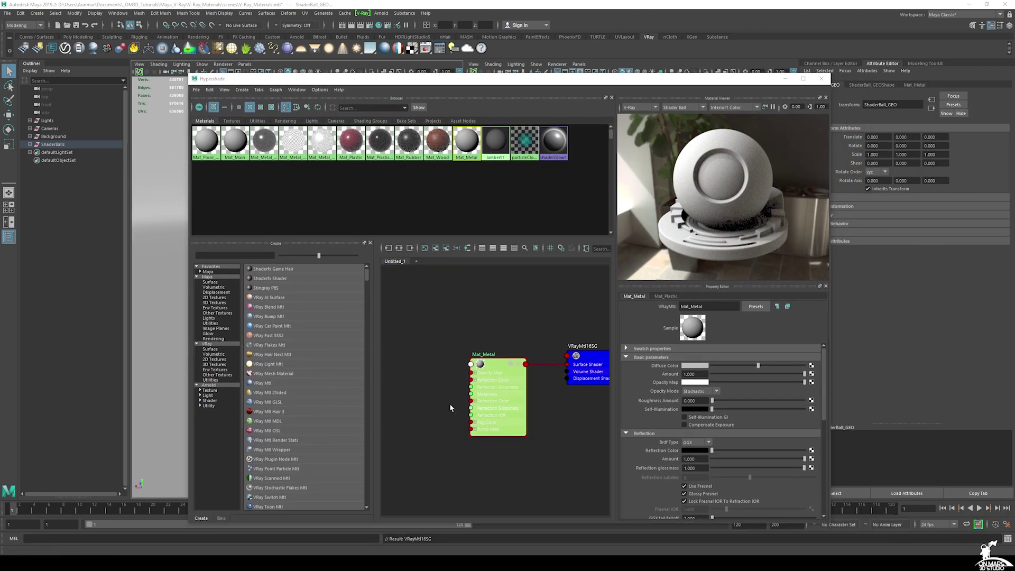
Step: Switch to File Explorer and open the Metal003_2K-JPG folder inside sourceimages
{"action": "left_click", "coordinate": [243, 563]}
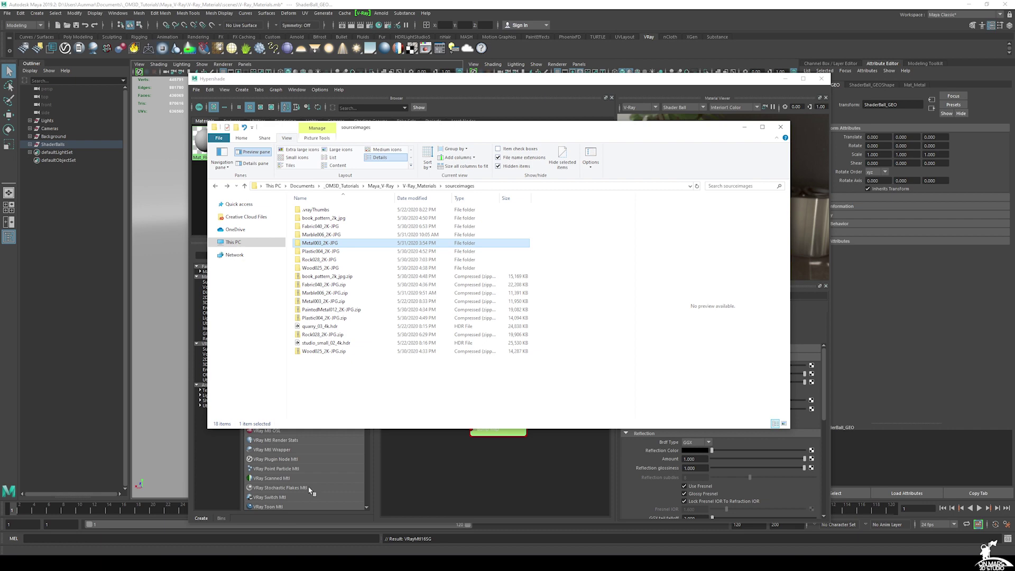
{"action": "double_click", "coordinate": [313, 243]}
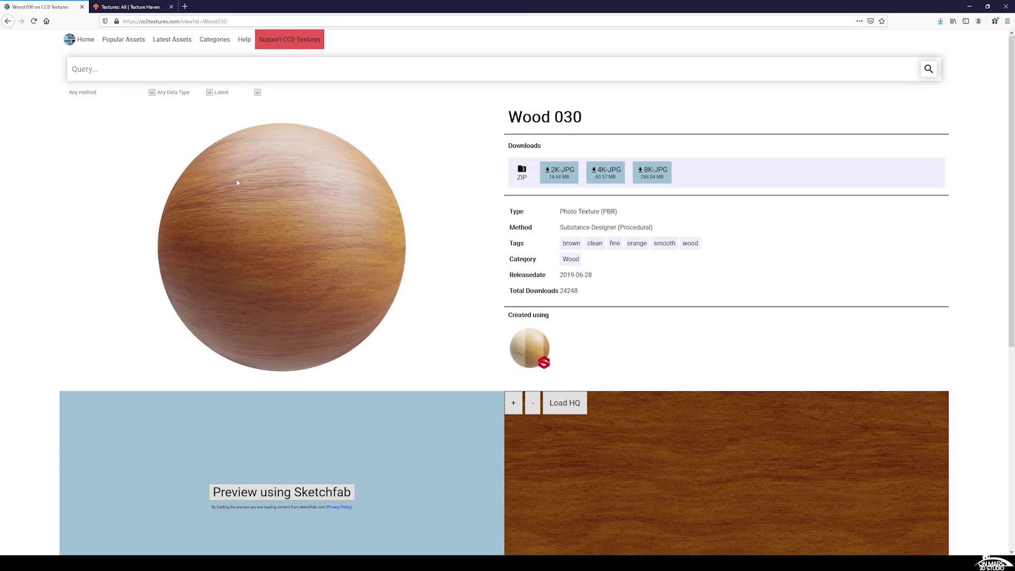
Step: Browse the popular assets on the CC0 Textures website and examine the Metal 007 material page
{"action": "key", "text": "alt+Left"}
{"action": "scroll", "coordinate": [255, 225], "scroll_direction": "down", "scroll_amount": 2}
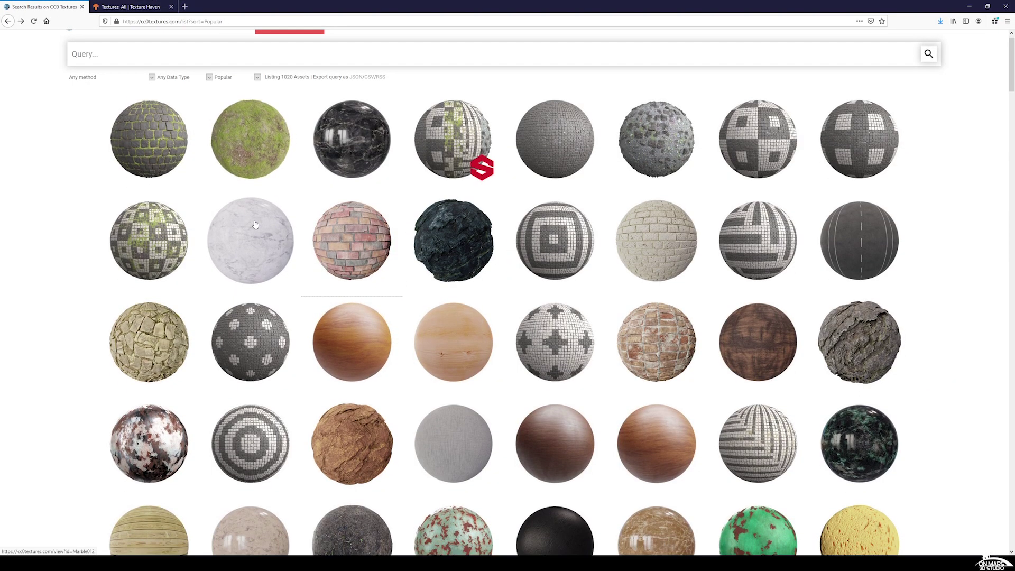
{"action": "scroll", "coordinate": [255, 225], "scroll_direction": "down", "scroll_amount": 6}
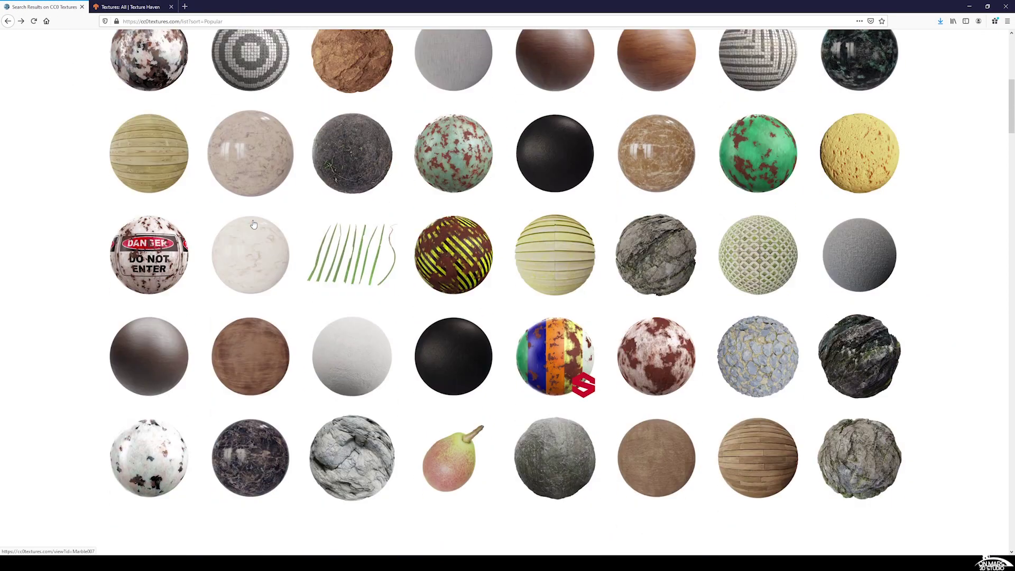
{"action": "scroll", "coordinate": [254, 224], "scroll_direction": "down", "scroll_amount": 4}
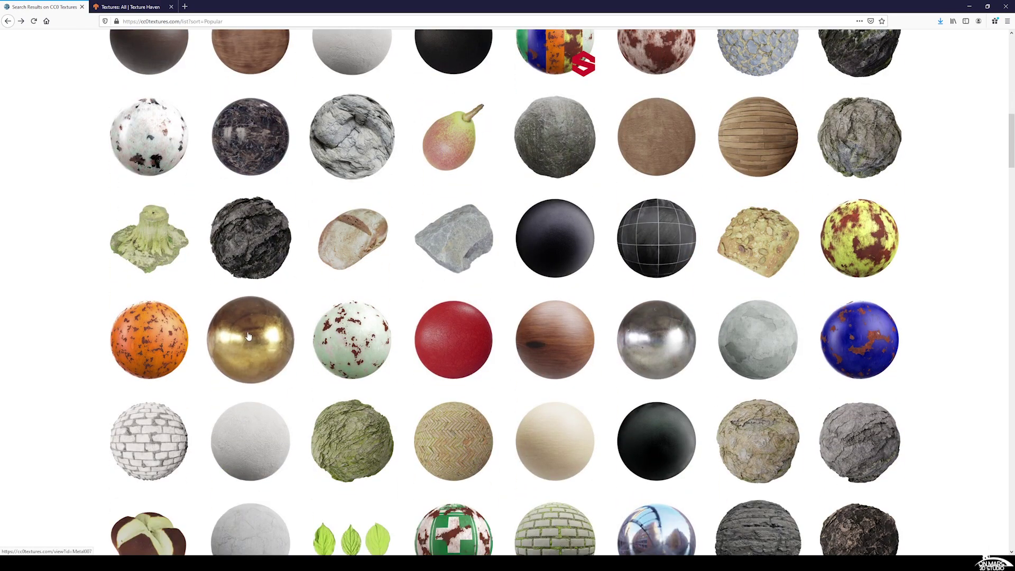
{"action": "left_click", "coordinate": [261, 346]}
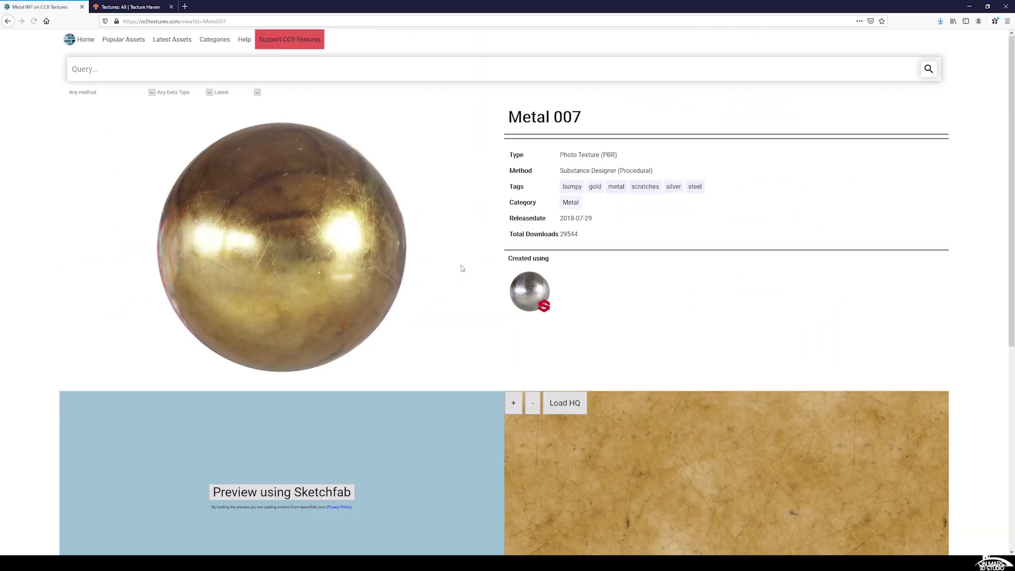
{"action": "scroll", "coordinate": [472, 263], "scroll_direction": "down", "scroll_amount": 4}
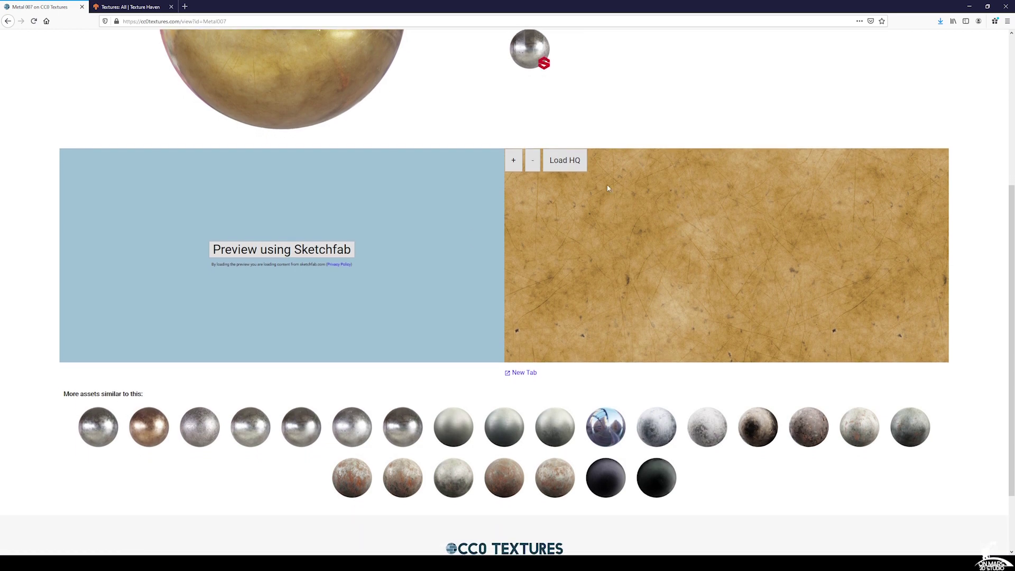
{"action": "scroll", "coordinate": [591, 204], "scroll_direction": "up", "scroll_amount": 4}
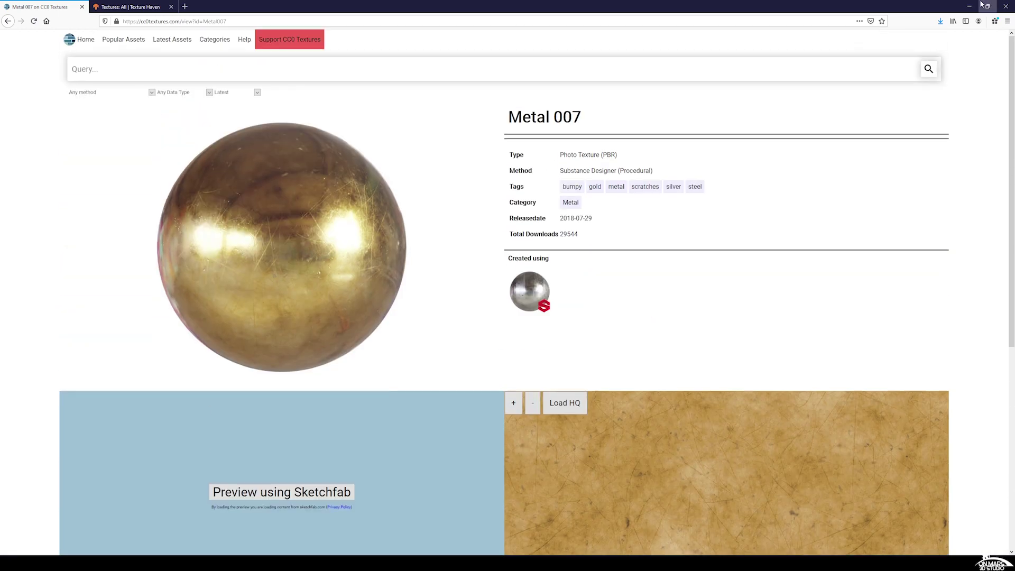
{"action": "left_click", "coordinate": [976, 3]}
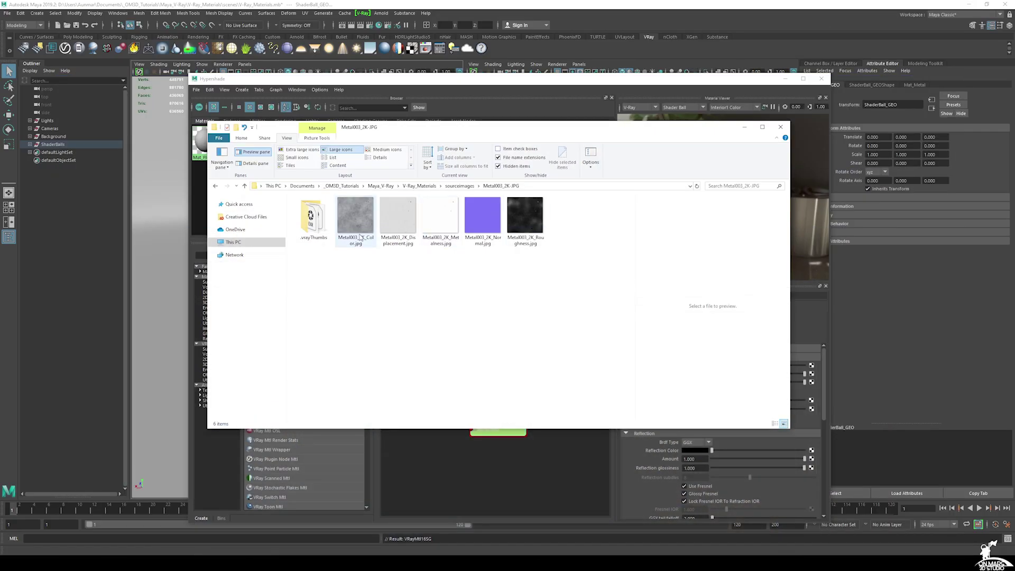
Step: Import the Metal003_2K Color, Metalness, Normal and Roughness maps from the folder into the Hypershade node graph
{"action": "left_click", "coordinate": [360, 238]}
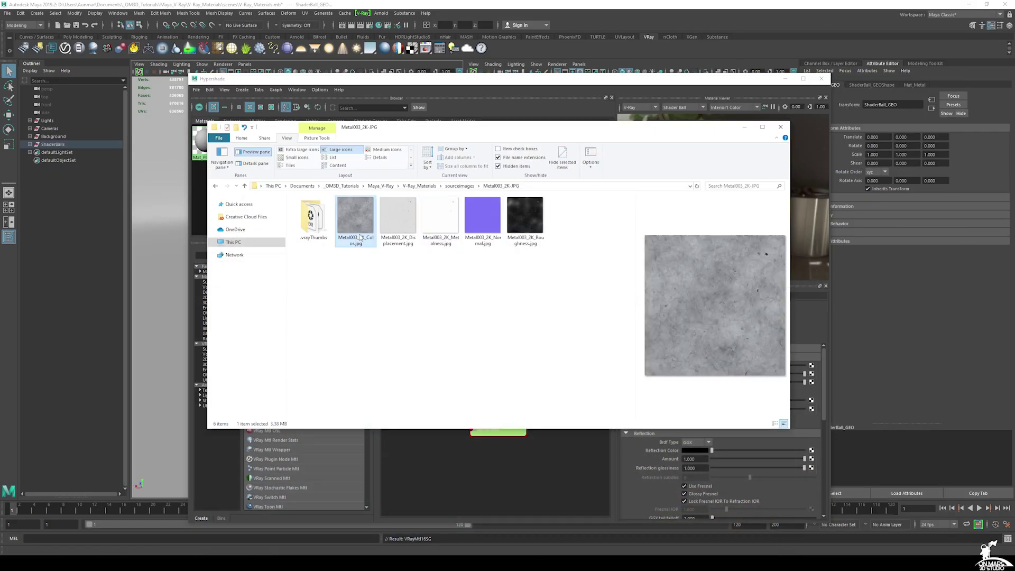
{"action": "left_click", "coordinate": [433, 244]}
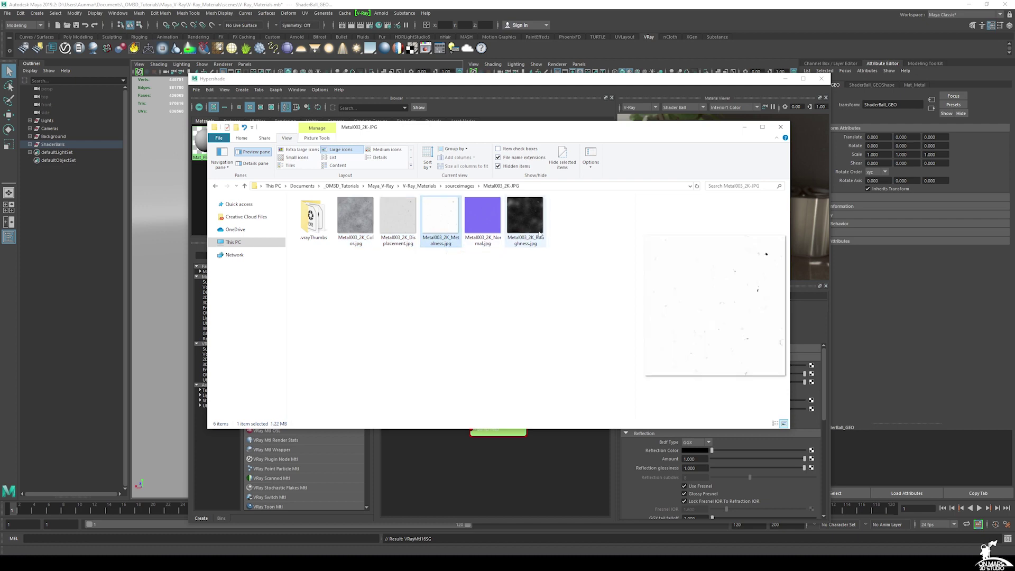
{"action": "left_click", "coordinate": [357, 233]}
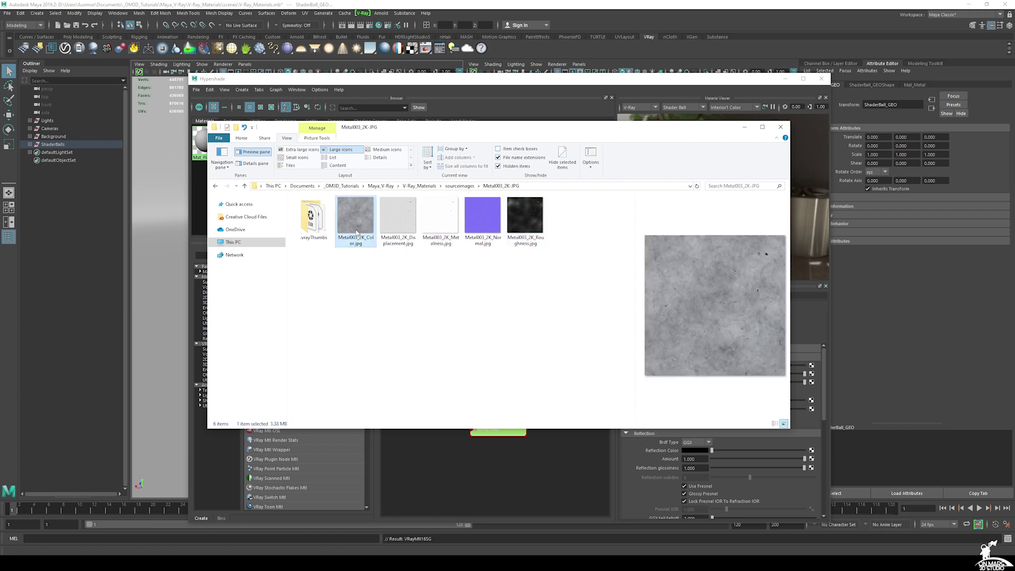
{"action": "left_click", "coordinate": [437, 236], "text": "ctrl"}
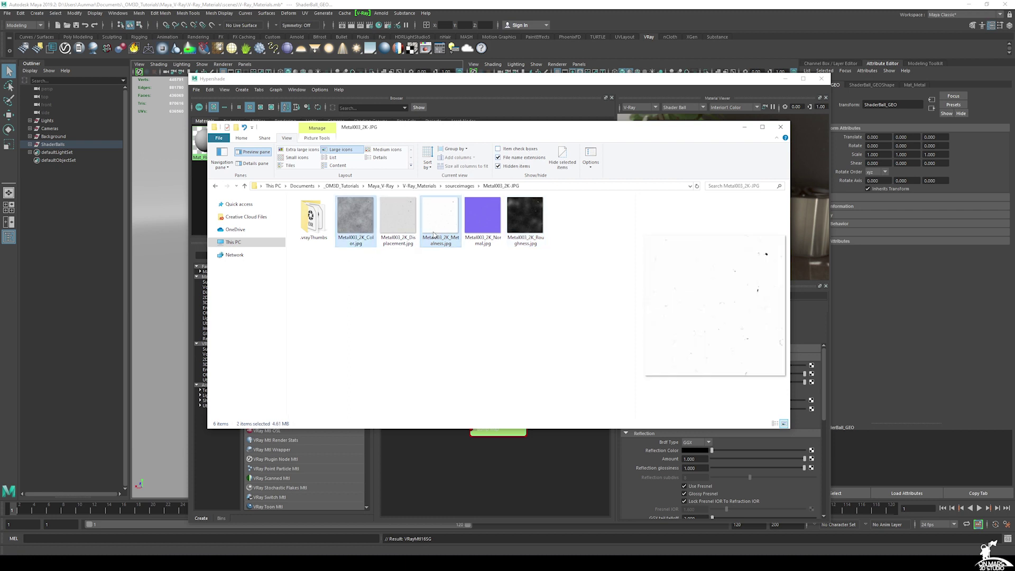
{"action": "left_click", "coordinate": [480, 233], "text": "ctrl"}
{"action": "left_click", "coordinate": [537, 228], "text": "ctrl"}
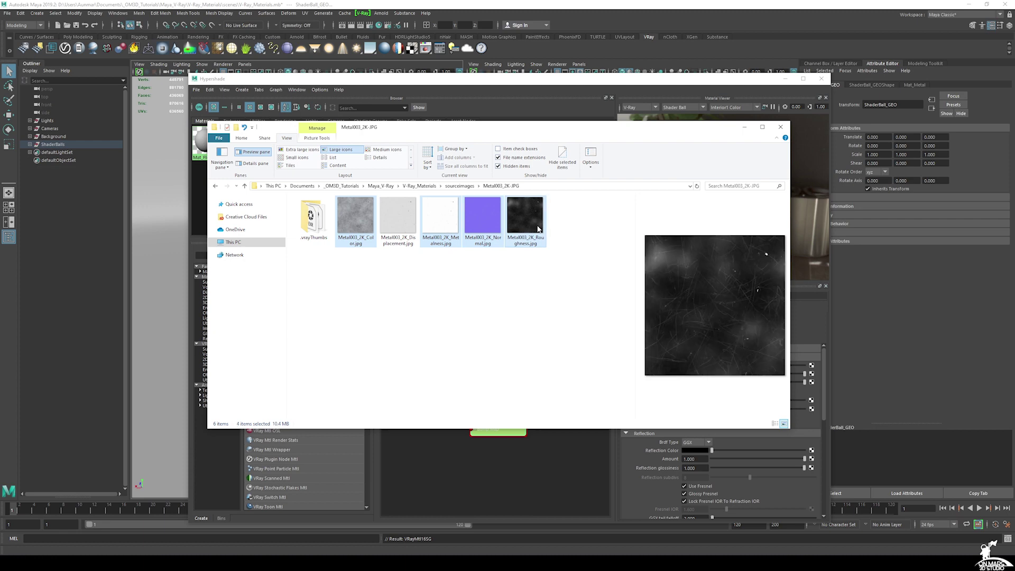
{"action": "left_click_drag", "start_coordinate": [480, 222], "coordinate": [472, 472]}
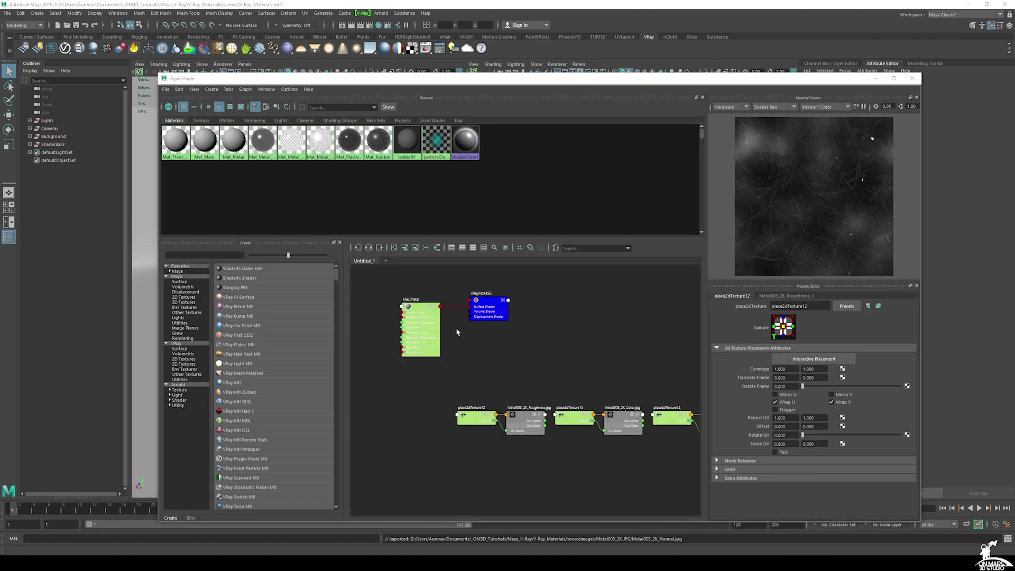
Step: Arrange the Metal003 Roughness and Color textures with their placement nodes in front of Mat_Metal, Color above Roughness
{"action": "middle_click_drag", "start_coordinate": [490, 380], "coordinate": [577, 384], "text": "alt"}
{"action": "left_click_drag", "start_coordinate": [539, 394], "coordinate": [453, 355]}
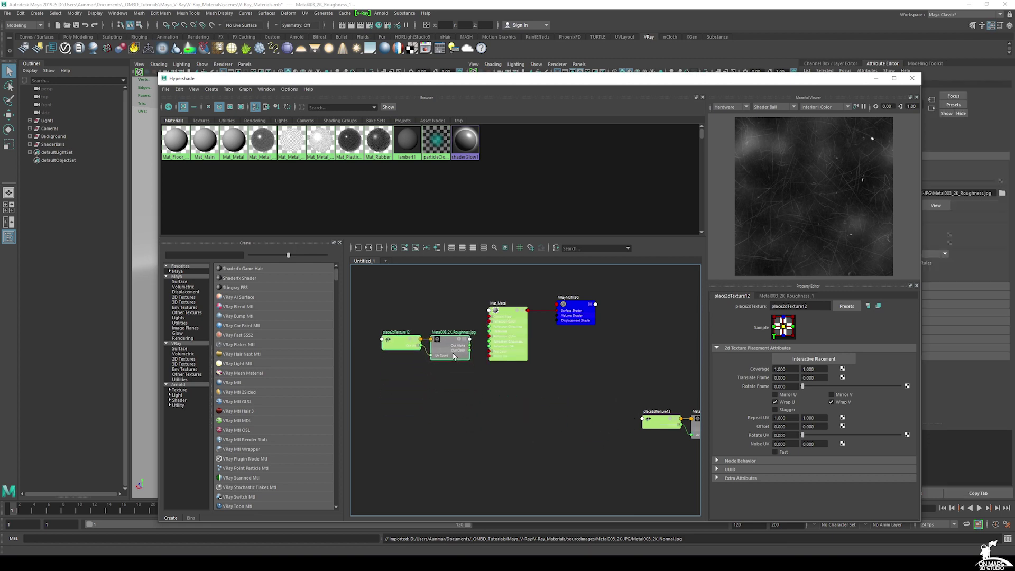
{"action": "middle_click_drag", "start_coordinate": [563, 422], "coordinate": [468, 426], "text": "alt"}
{"action": "left_click_drag", "start_coordinate": [505, 409], "coordinate": [615, 468]}
{"action": "middle_click_drag", "start_coordinate": [609, 421], "coordinate": [663, 464], "text": "alt"}
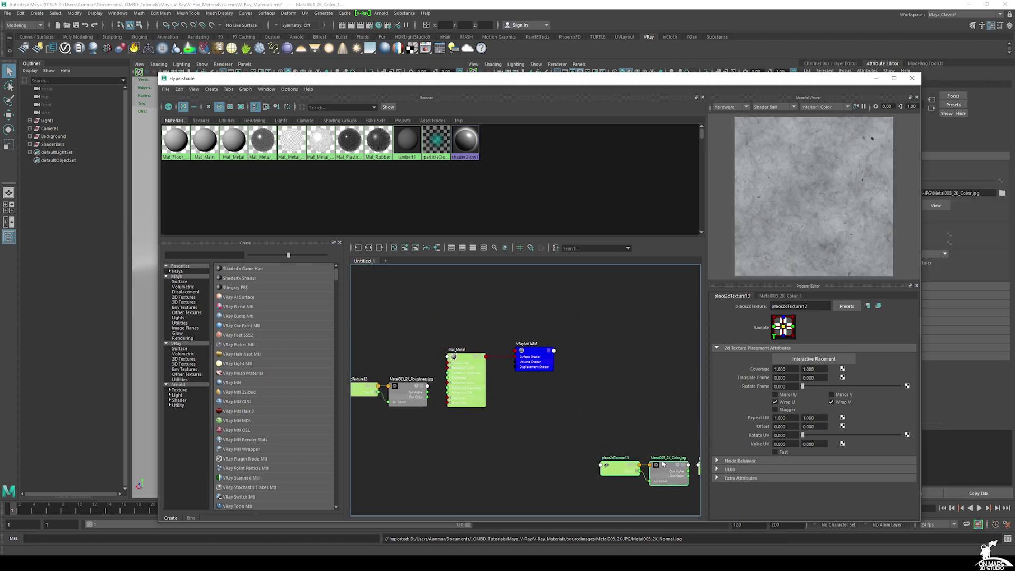
{"action": "left_click_drag", "start_coordinate": [663, 464], "coordinate": [401, 343]}
{"action": "middle_click_drag", "start_coordinate": [478, 416], "coordinate": [437, 390], "text": "alt"}
{"action": "scroll", "coordinate": [438, 390], "scroll_direction": "down", "scroll_amount": 2}
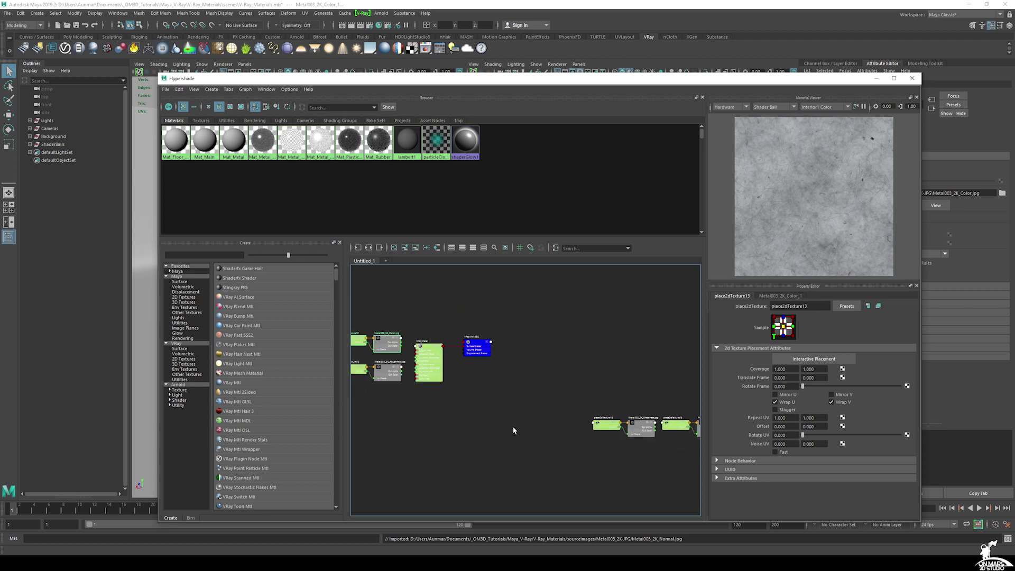
Step: Stack the Metal003 Metalness and Normal textures with their placement nodes below the Roughness texture
{"action": "scroll", "coordinate": [619, 431], "scroll_direction": "down", "scroll_amount": 2}
{"action": "left_click_drag", "start_coordinate": [592, 407], "coordinate": [474, 421]}
{"action": "scroll", "coordinate": [473, 420], "scroll_direction": "up", "scroll_amount": 4}
{"action": "middle_click_drag", "start_coordinate": [562, 400], "coordinate": [639, 406], "text": "alt"}
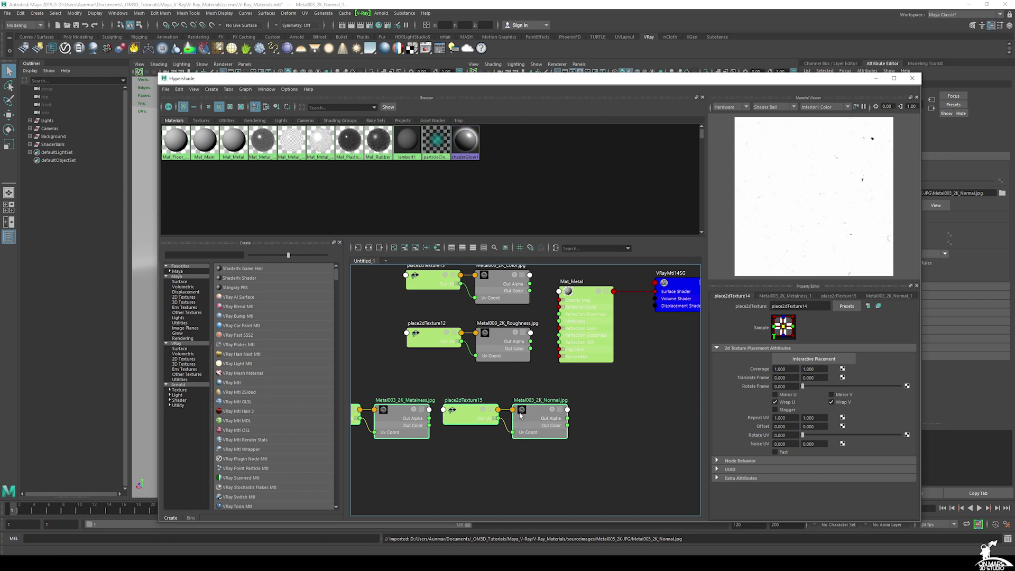
{"action": "left_click_drag", "start_coordinate": [522, 417], "coordinate": [626, 397]}
{"action": "left_click_drag", "start_coordinate": [669, 442], "coordinate": [574, 394]}
{"action": "left_click_drag", "start_coordinate": [647, 407], "coordinate": [504, 456]}
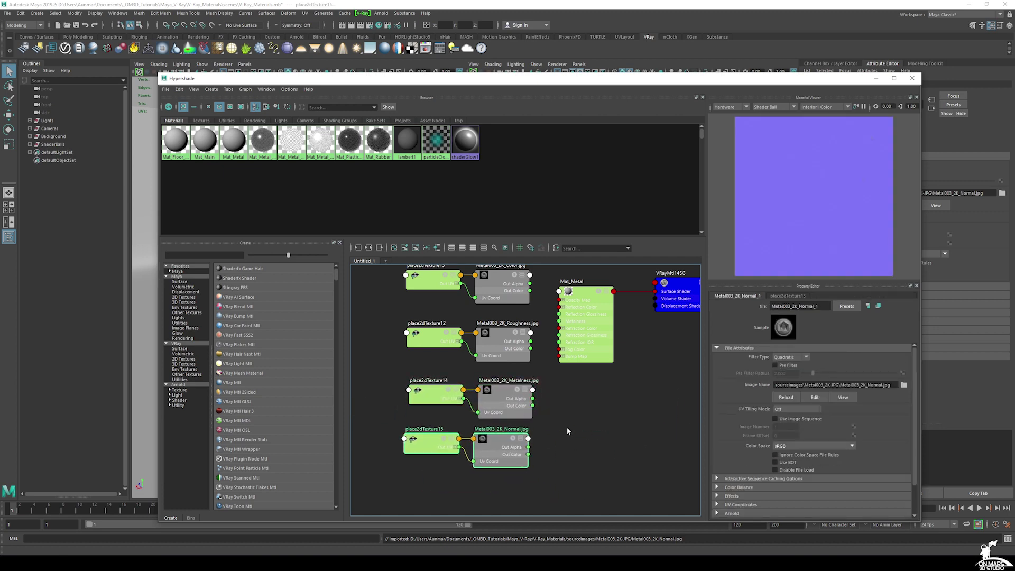
{"action": "middle_click_drag", "start_coordinate": [560, 427], "coordinate": [548, 427], "text": "alt"}
{"action": "scroll", "coordinate": [550, 426], "scroll_direction": "down", "scroll_amount": 2}
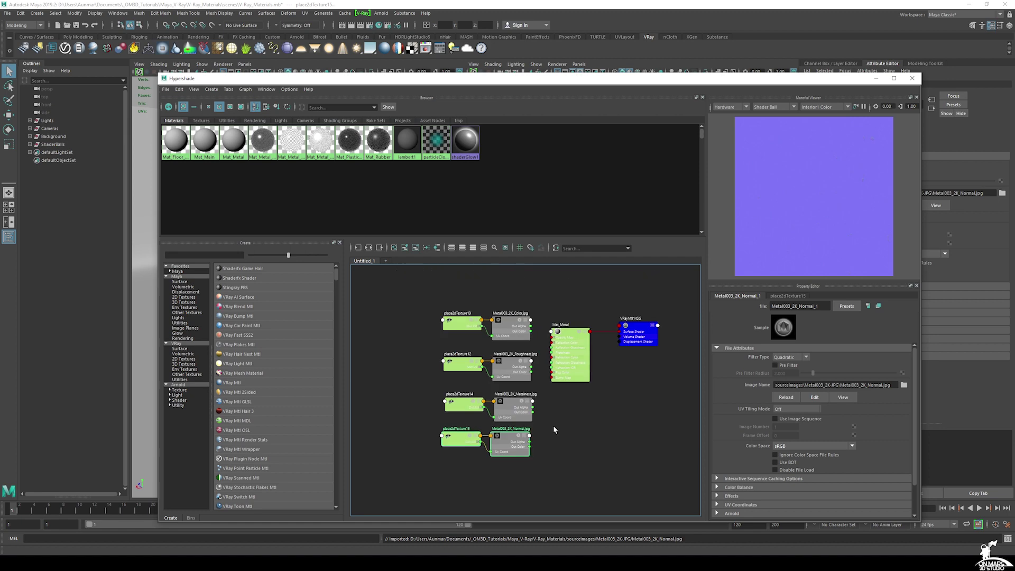
Step: Set the color space of the Metal003 Roughness, Metalness and Normal textures to Raw, leaving the Color texture at sRGB
{"action": "left_click", "coordinate": [518, 364]}
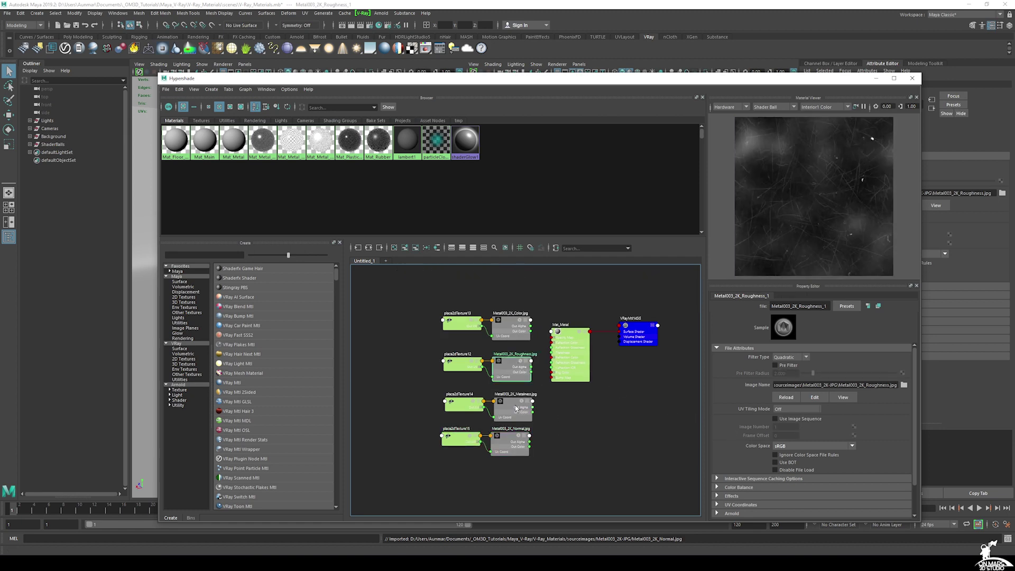
{"action": "left_click", "coordinate": [797, 446]}
{"action": "left_click", "coordinate": [795, 455]}
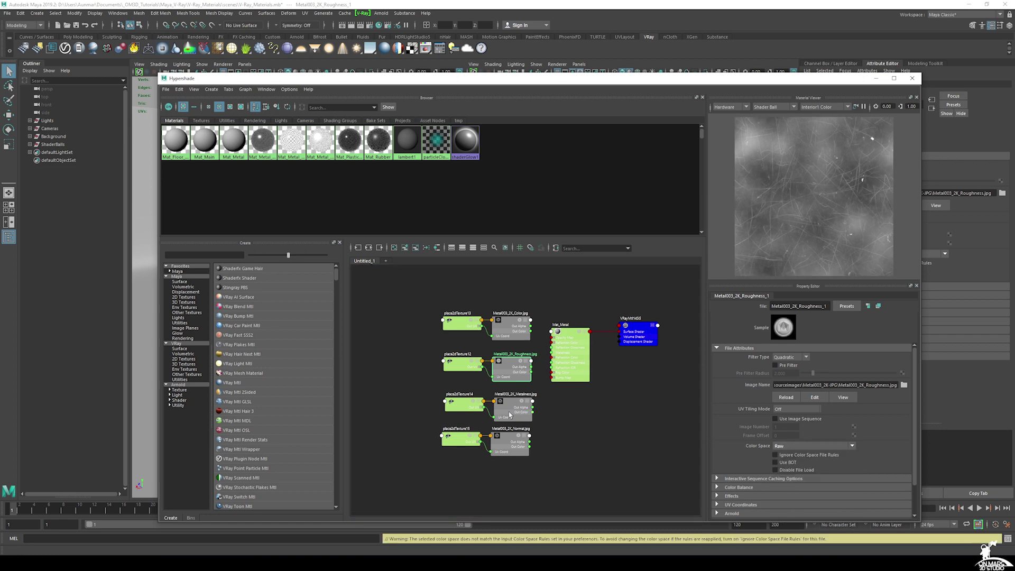
{"action": "left_click", "coordinate": [517, 409]}
{"action": "left_click", "coordinate": [794, 446]}
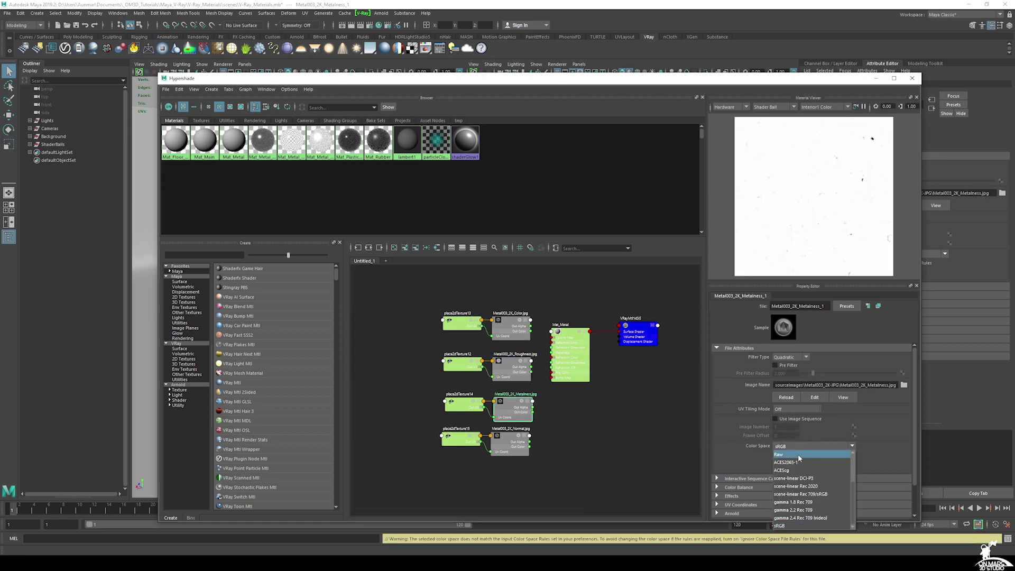
{"action": "left_click", "coordinate": [798, 456]}
{"action": "left_click", "coordinate": [506, 436]}
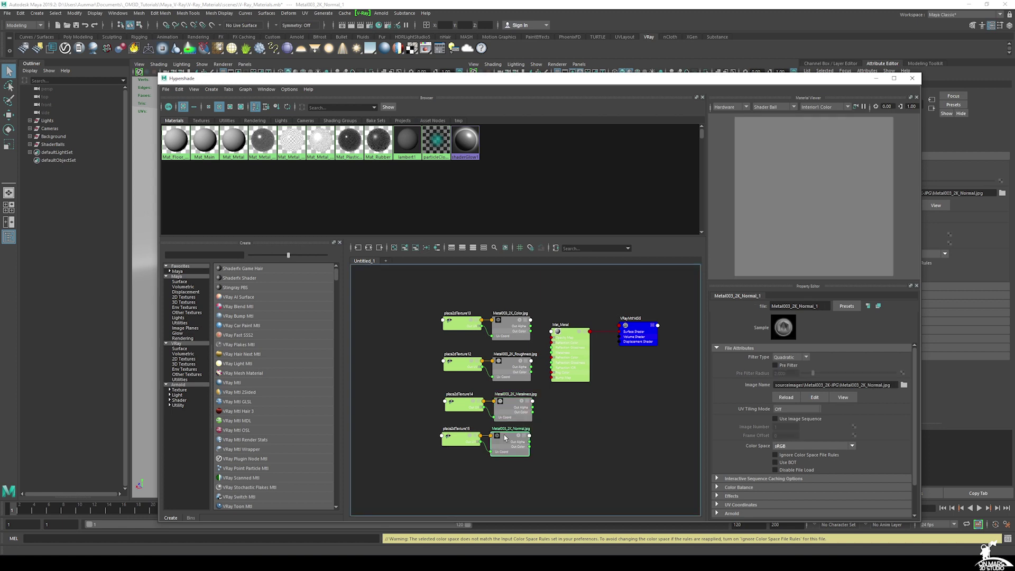
{"action": "left_click", "coordinate": [789, 447]}
{"action": "left_click", "coordinate": [793, 453]}
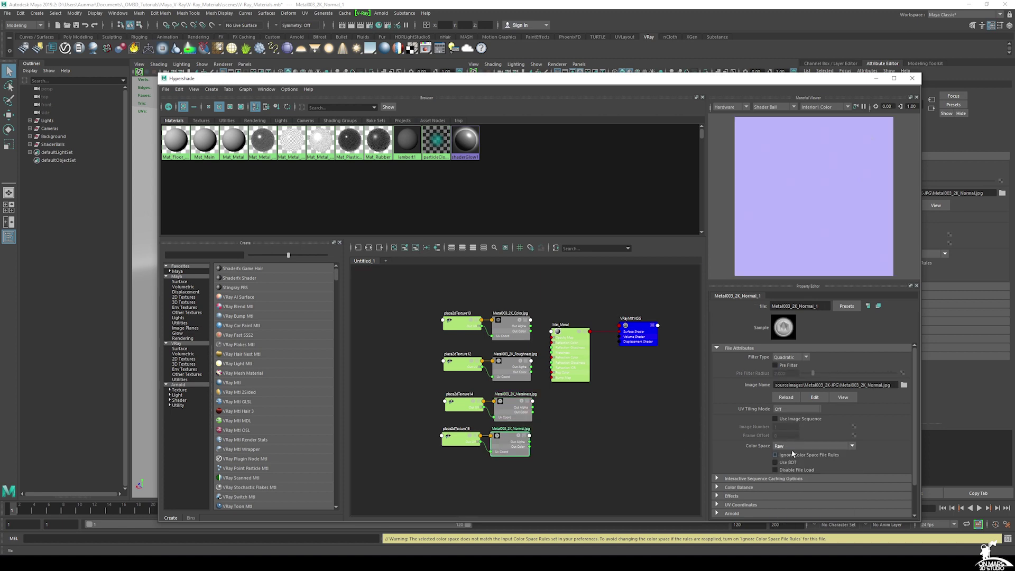
{"action": "left_click", "coordinate": [511, 332]}
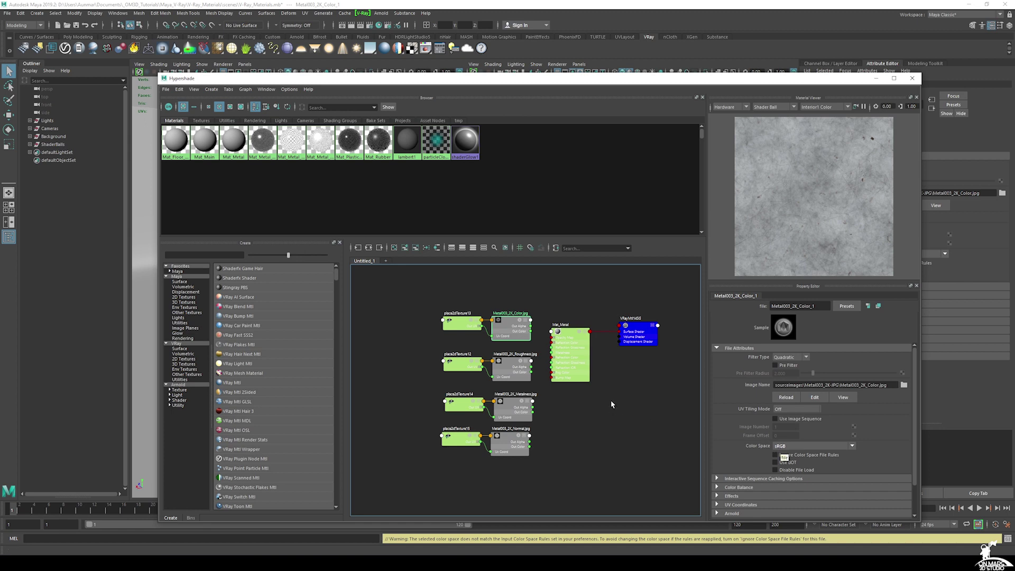
Step: Switch the material preview renderer to V-Ray and enable Use roughness in Mat_Metal's reflection settings
{"action": "left_click", "coordinate": [568, 333]}
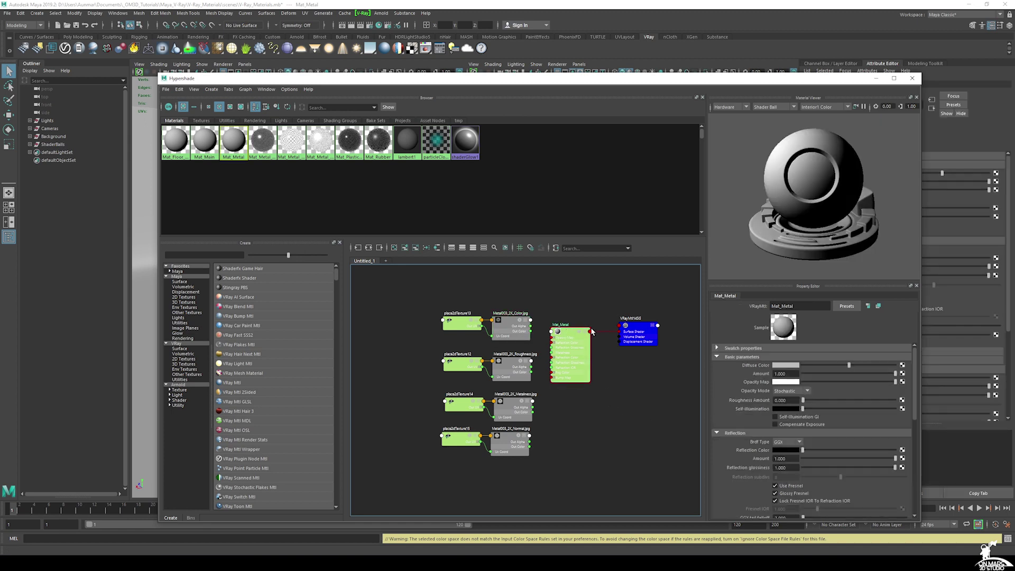
{"action": "left_click", "coordinate": [725, 107]}
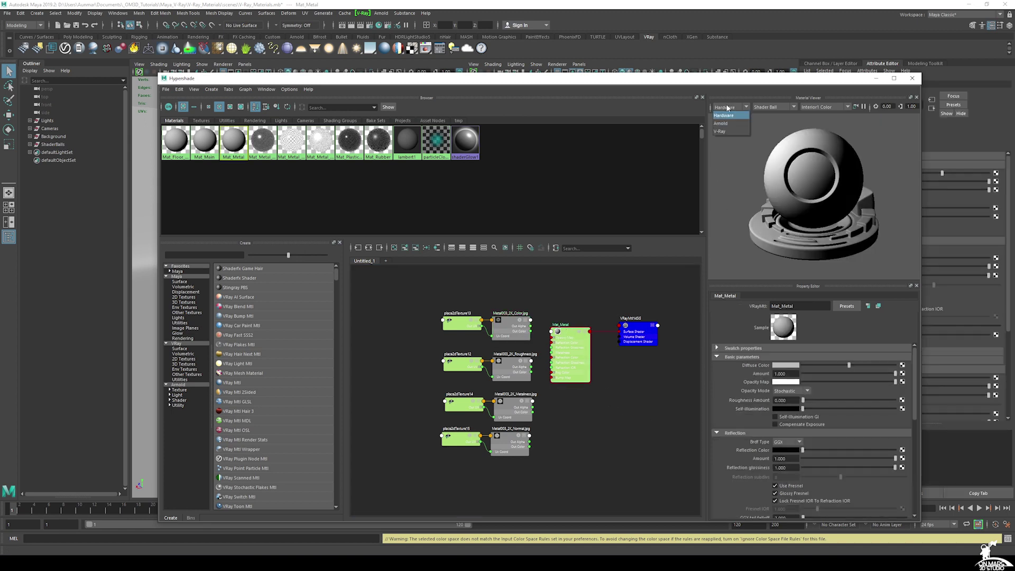
{"action": "left_click", "coordinate": [723, 132]}
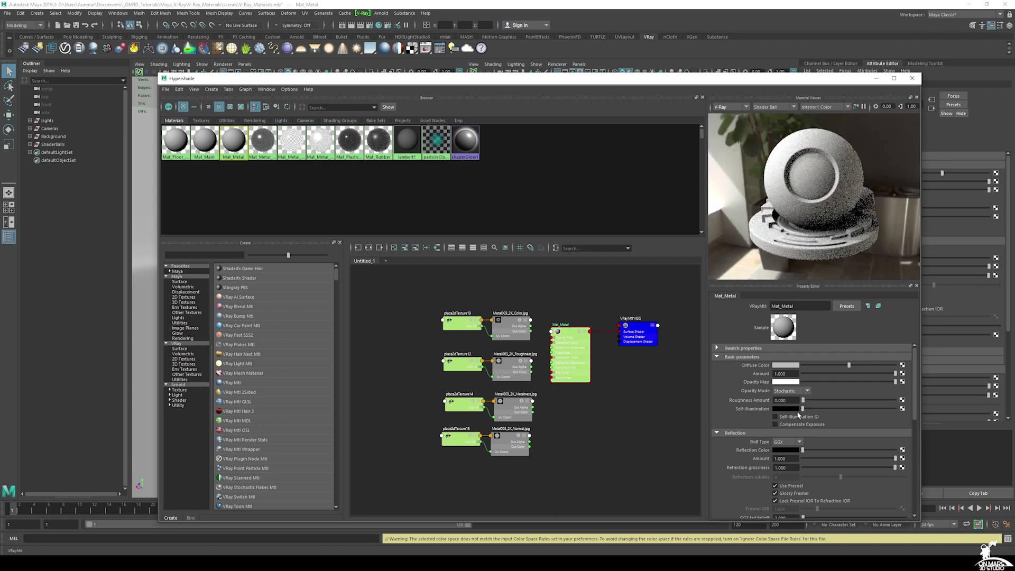
{"action": "scroll", "coordinate": [771, 433], "scroll_direction": "down", "scroll_amount": 3}
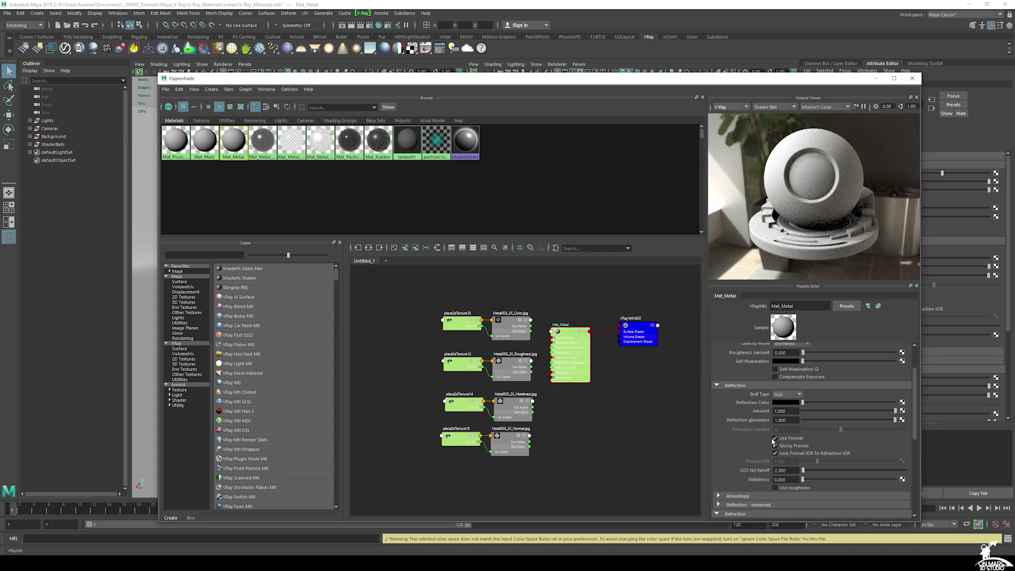
{"action": "left_click", "coordinate": [775, 488]}
{"action": "scroll", "coordinate": [743, 430], "scroll_direction": "up", "scroll_amount": 3}
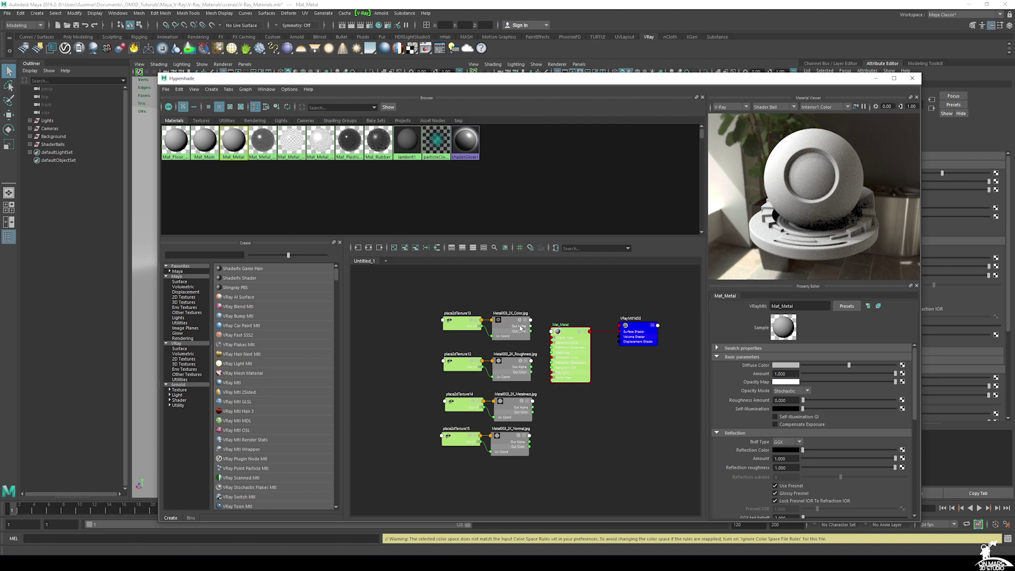
Step: Connect the Metal003 Metalness texture to Mat_Metal's Metalness attribute and examine the texture image at full size
{"action": "scroll", "coordinate": [758, 457], "scroll_direction": "down", "scroll_amount": 4}
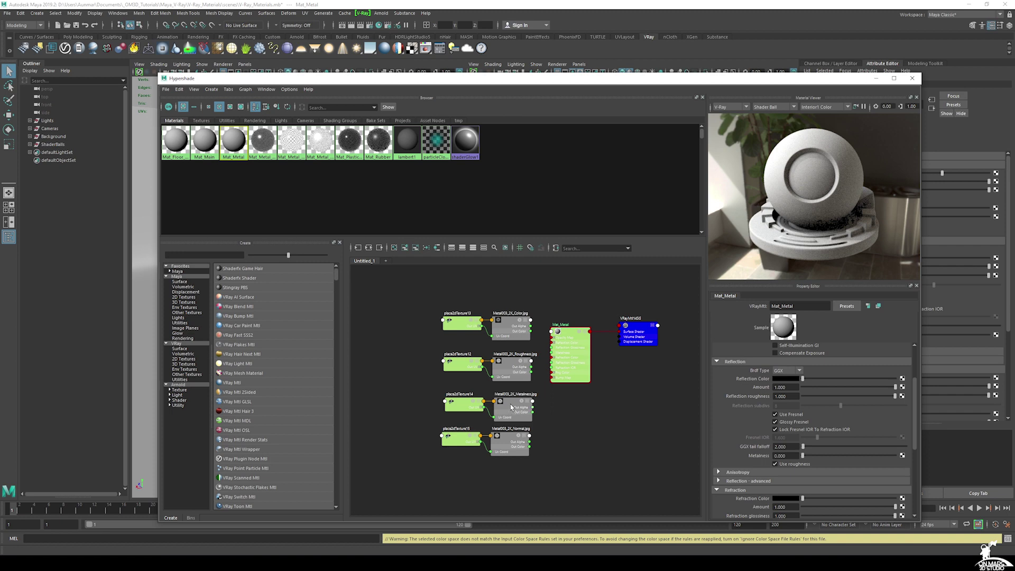
{"action": "middle_click_drag", "start_coordinate": [510, 403], "coordinate": [756, 455]}
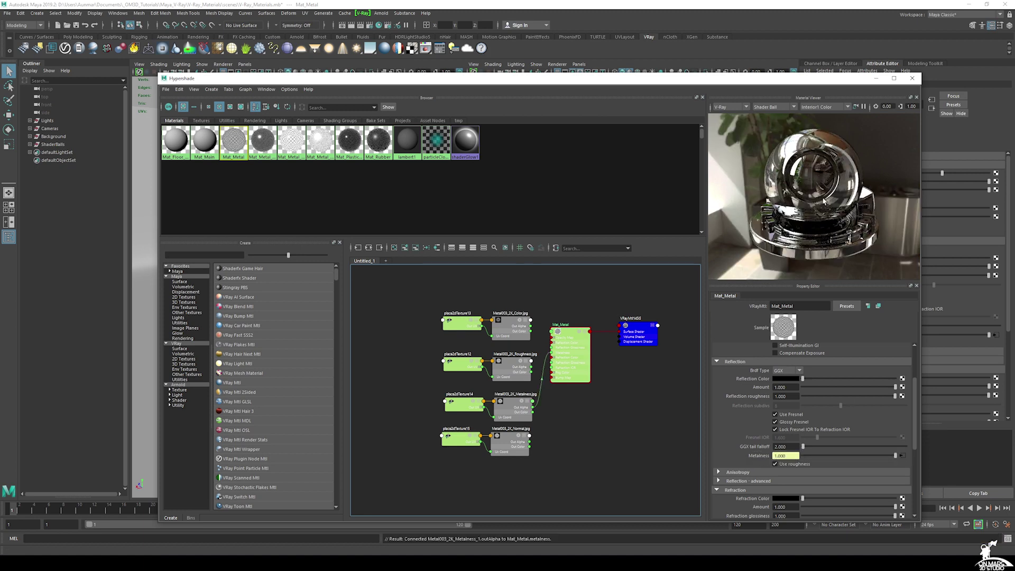
{"action": "left_click", "coordinate": [510, 407]}
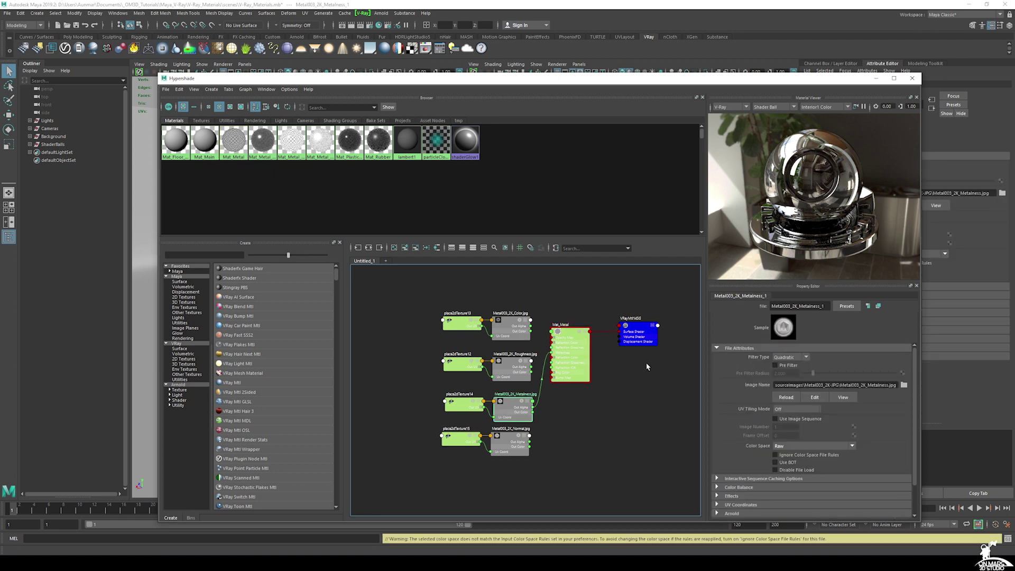
{"action": "left_click", "coordinate": [845, 400]}
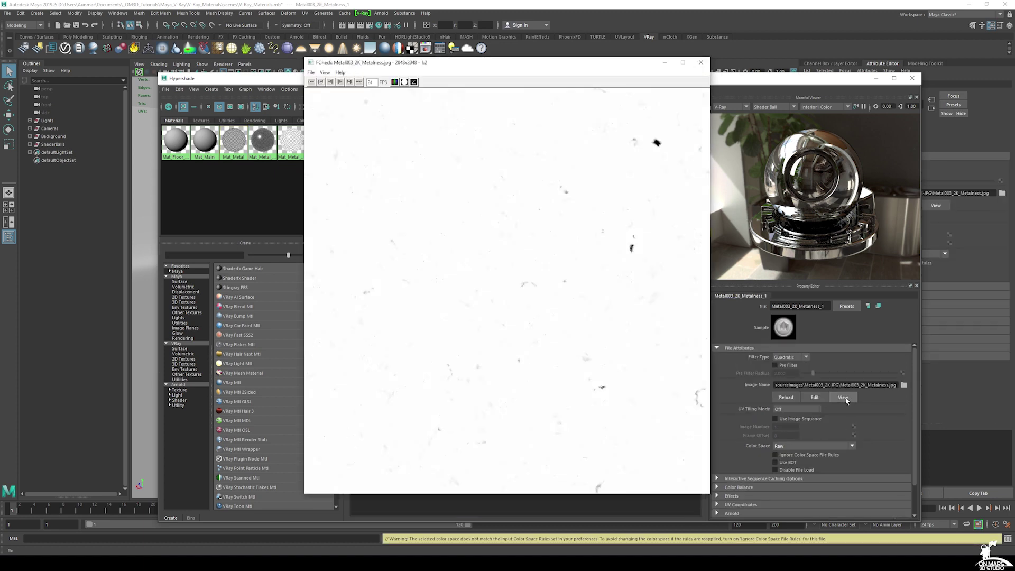
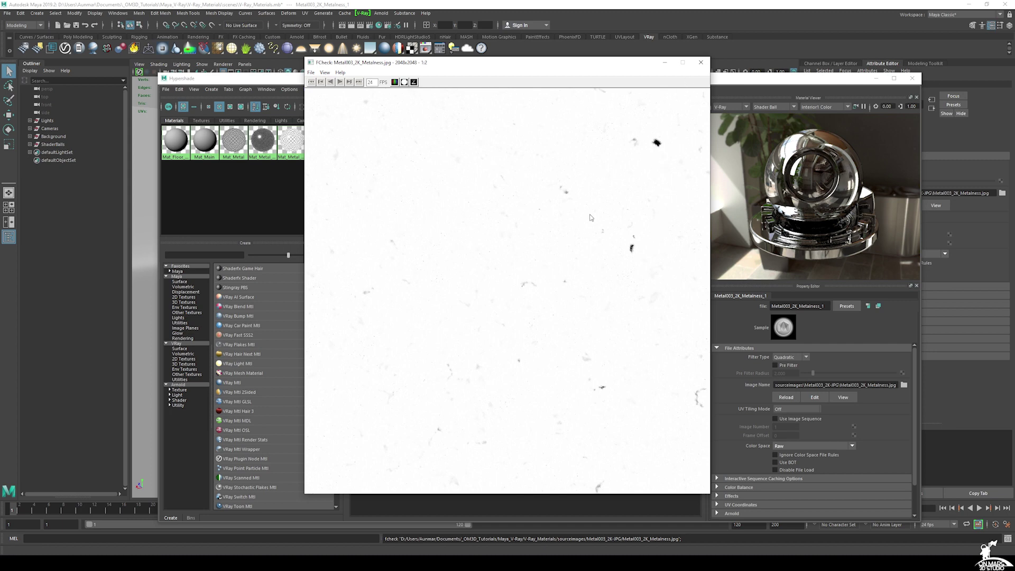
{"action": "left_click", "coordinate": [700, 62]}
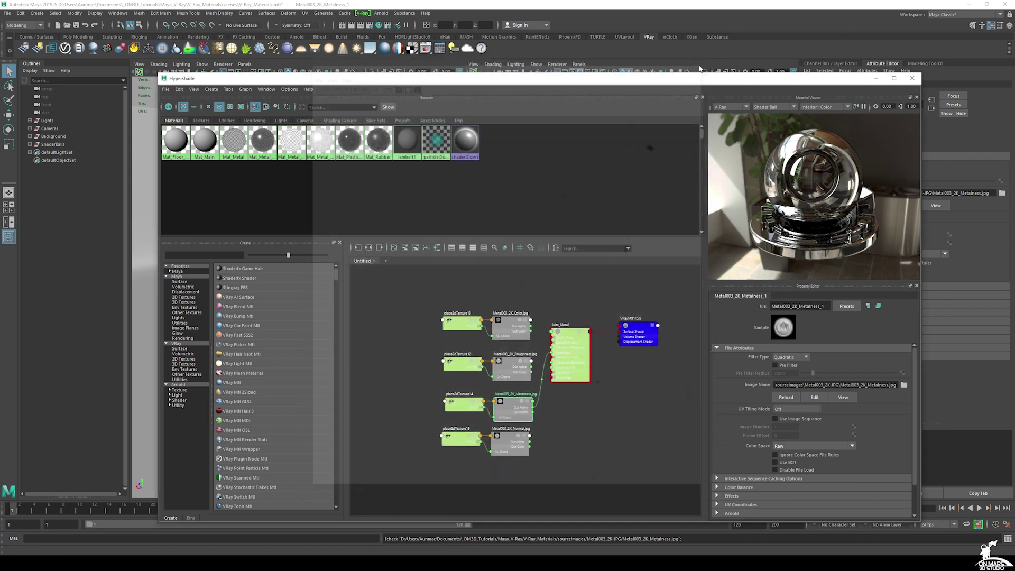
Step: Set Mat_Metal's reflection color to white and connect the Metal003 Roughness texture to its Reflection roughness
{"action": "left_click", "coordinate": [571, 333]}
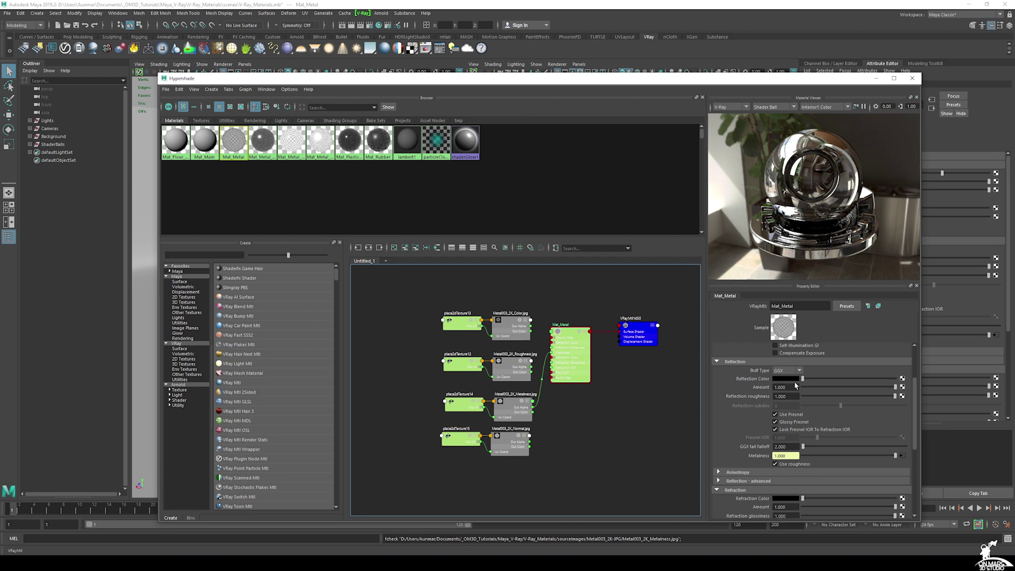
{"action": "left_click_drag", "start_coordinate": [803, 380], "coordinate": [910, 384]}
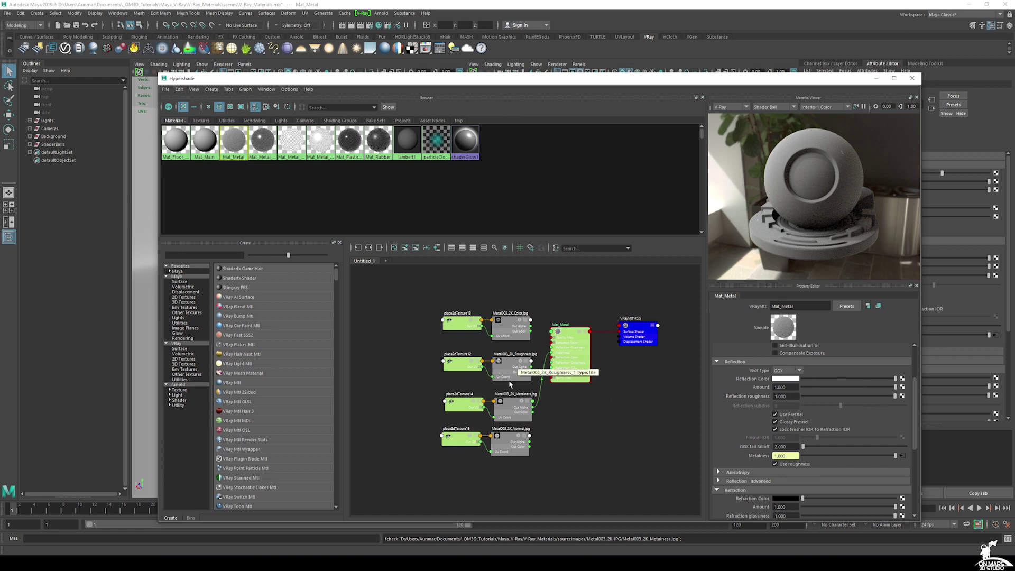
{"action": "middle_click_drag", "start_coordinate": [509, 365], "coordinate": [744, 396]}
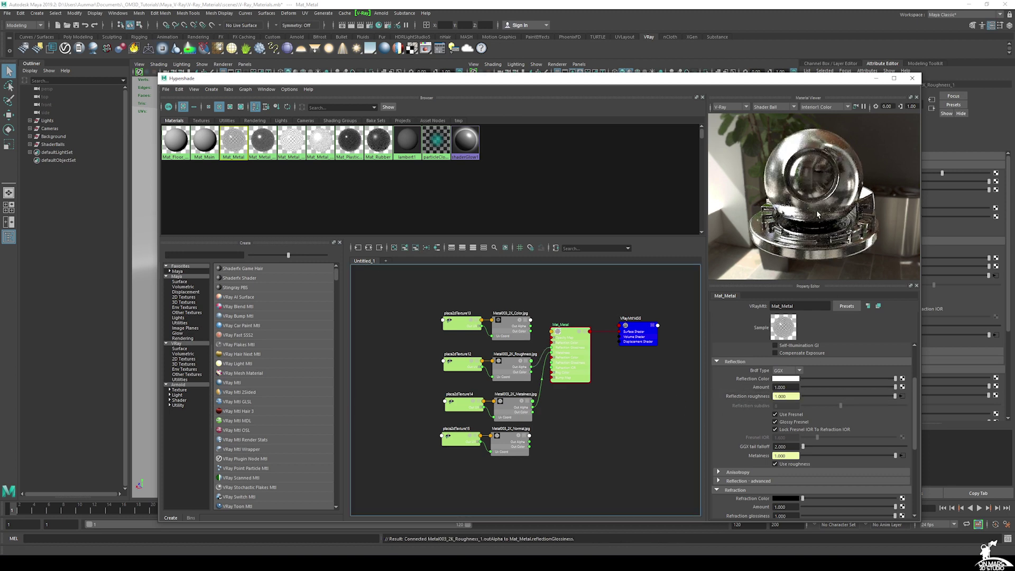
Step: Set Mat_Metal's bump map type to Normal map in tangent space and connect the Metal003 Normal texture to its Map attribute
{"action": "scroll", "coordinate": [756, 429], "scroll_direction": "down", "scroll_amount": 6}
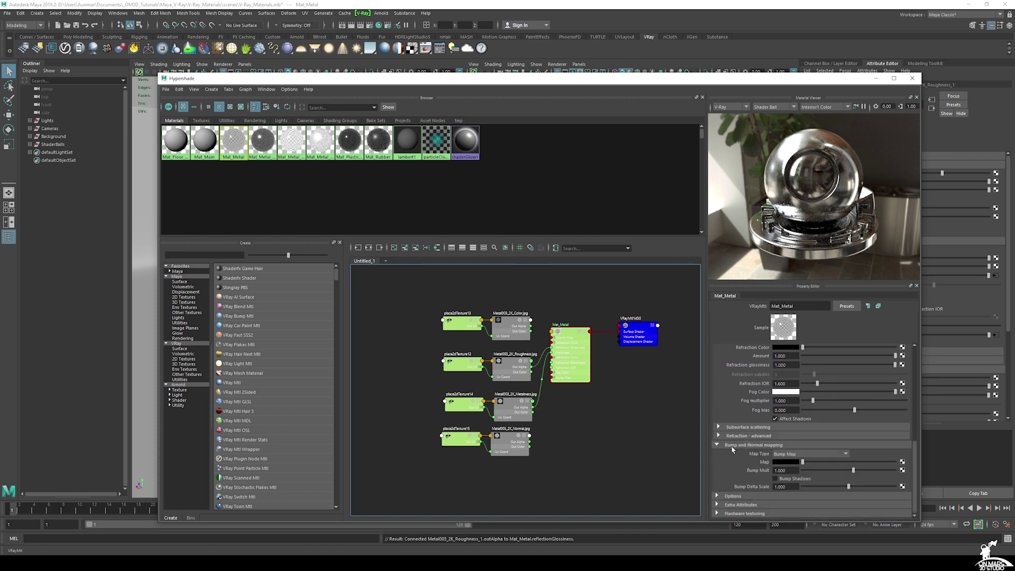
{"action": "left_click", "coordinate": [800, 455]}
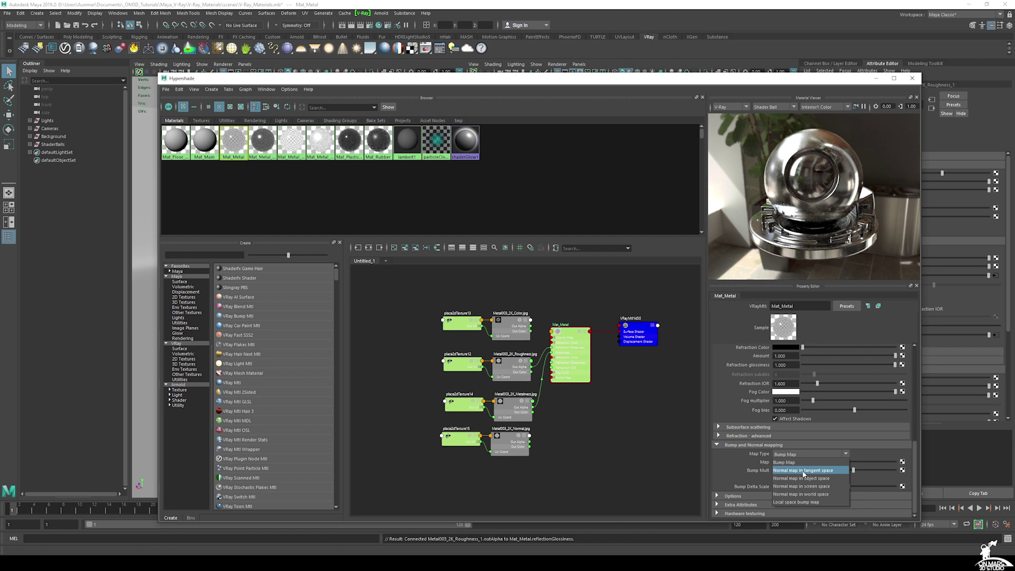
{"action": "left_click", "coordinate": [804, 470]}
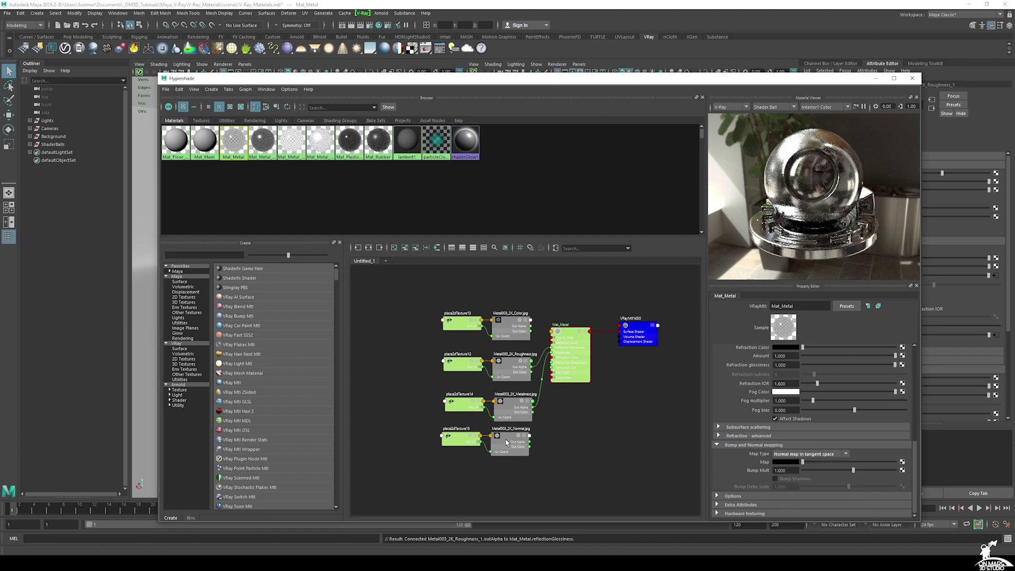
{"action": "left_click", "coordinate": [212, 563]}
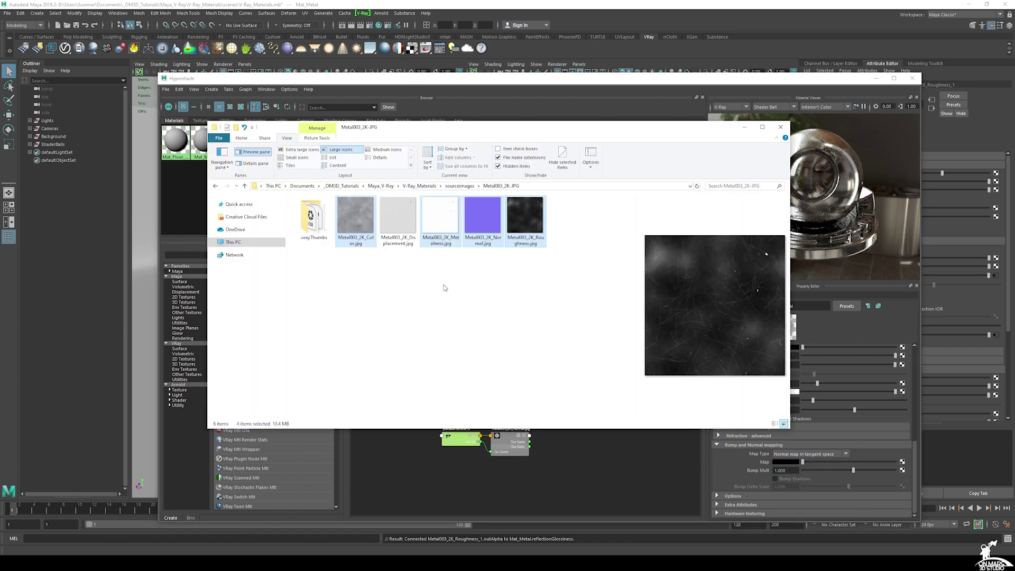
{"action": "left_click", "coordinate": [470, 281]}
{"action": "left_click", "coordinate": [493, 230]}
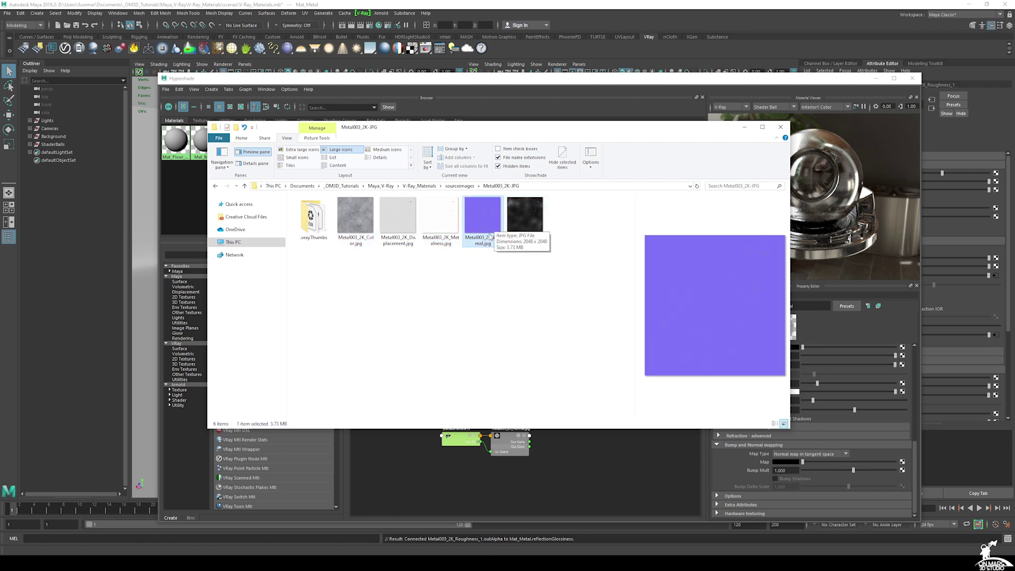
{"action": "left_click", "coordinate": [628, 85]}
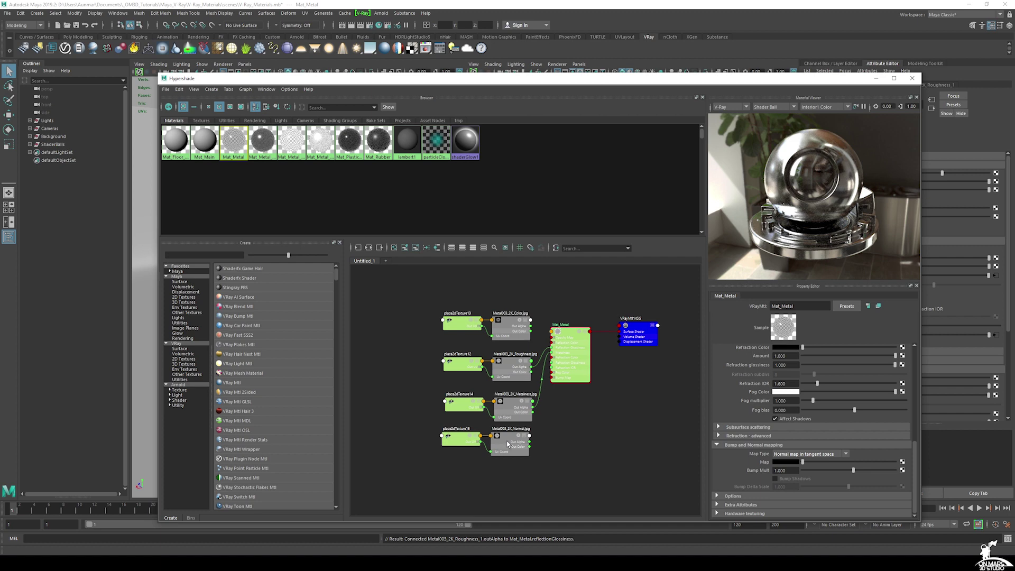
{"action": "middle_click_drag", "start_coordinate": [507, 444], "coordinate": [763, 463]}
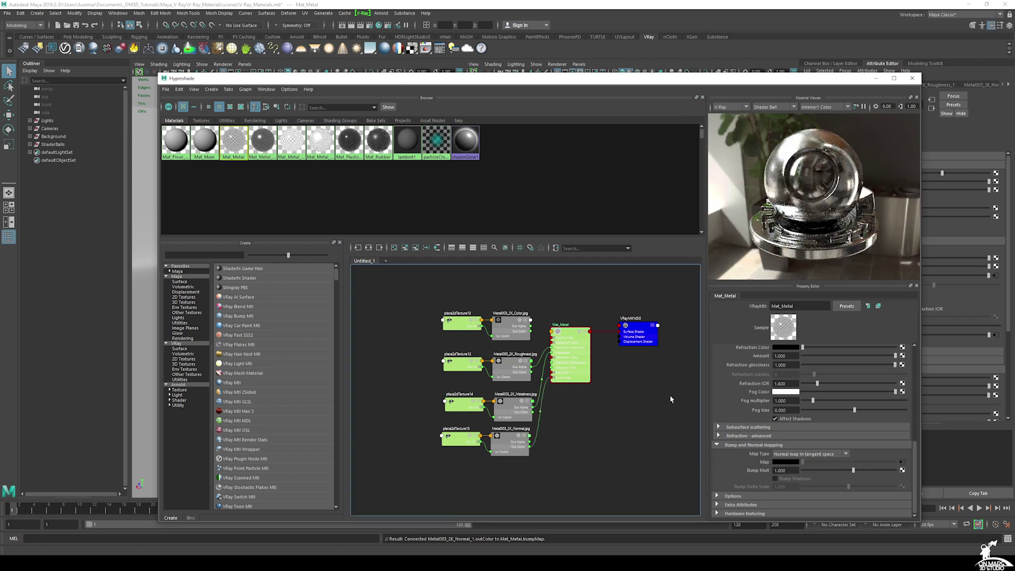
Step: Connect the Metal003 Color texture to Mat_Metal's Diffuse Color and check the color space of the other three textures
{"action": "scroll", "coordinate": [745, 368], "scroll_direction": "up", "scroll_amount": 10}
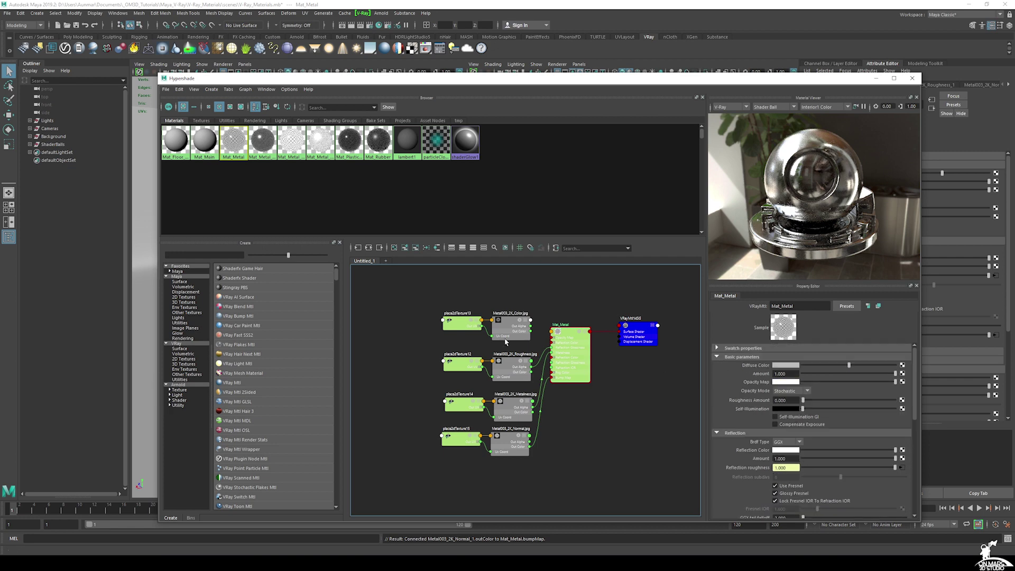
{"action": "middle_click_drag", "start_coordinate": [501, 321], "coordinate": [762, 366]}
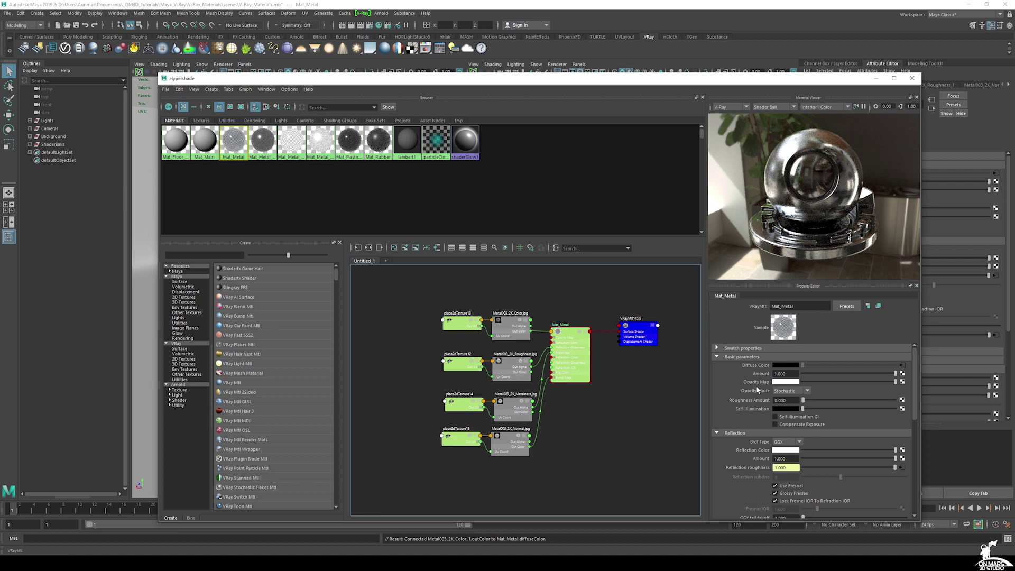
{"action": "scroll", "coordinate": [758, 390], "scroll_direction": "down", "scroll_amount": 5}
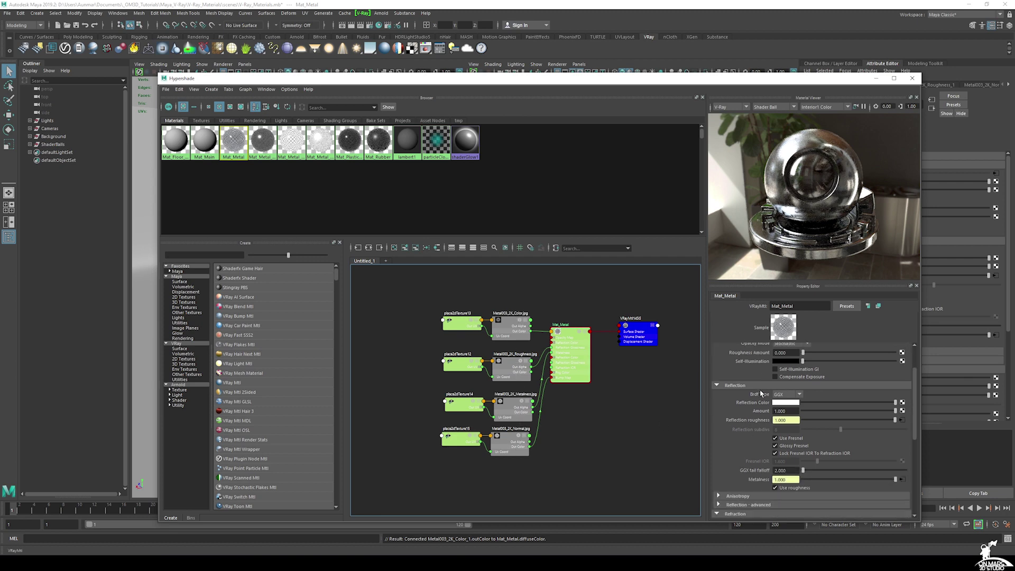
{"action": "left_click", "coordinate": [518, 374]}
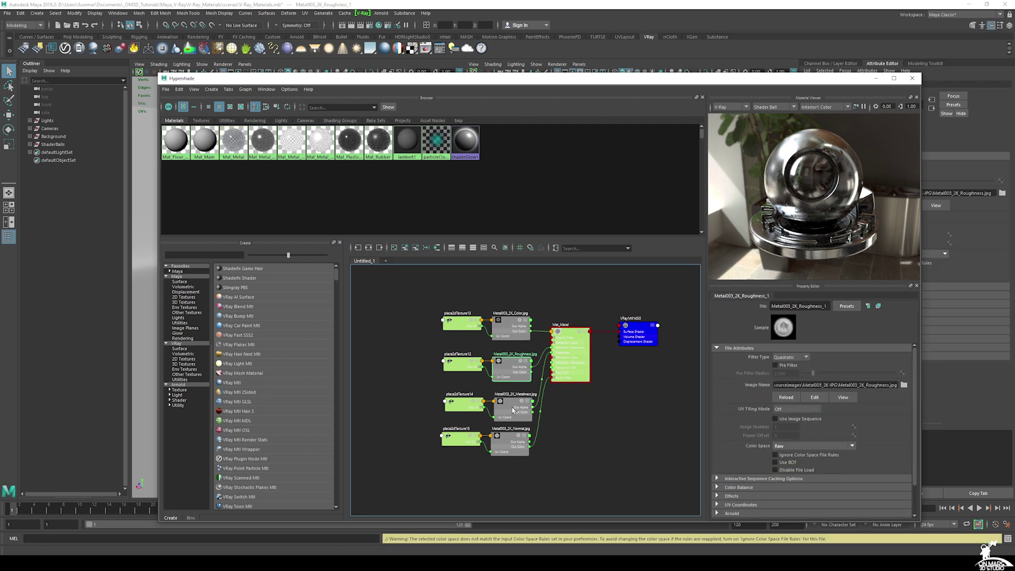
{"action": "left_click", "coordinate": [513, 411]}
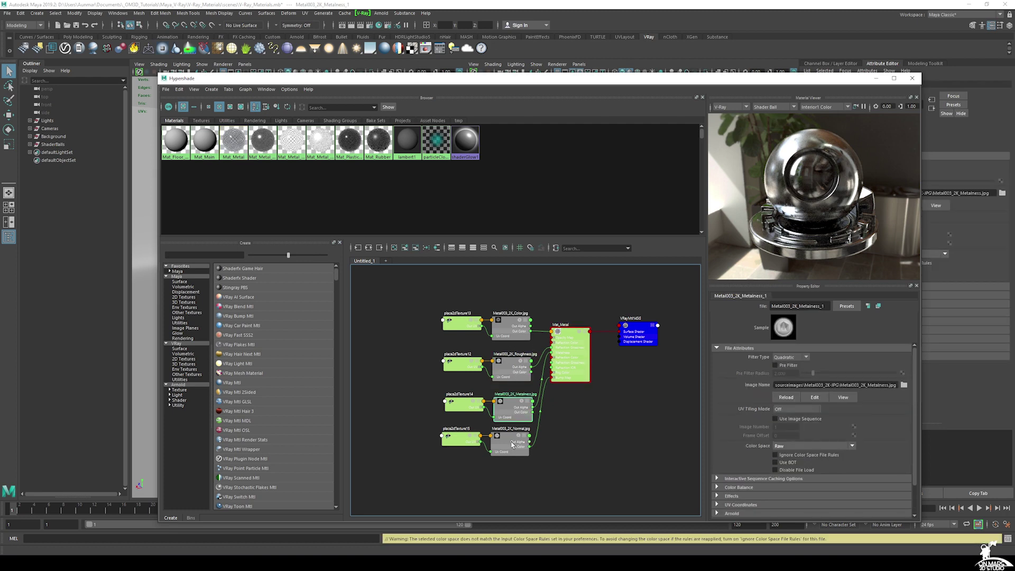
{"action": "left_click", "coordinate": [516, 447]}
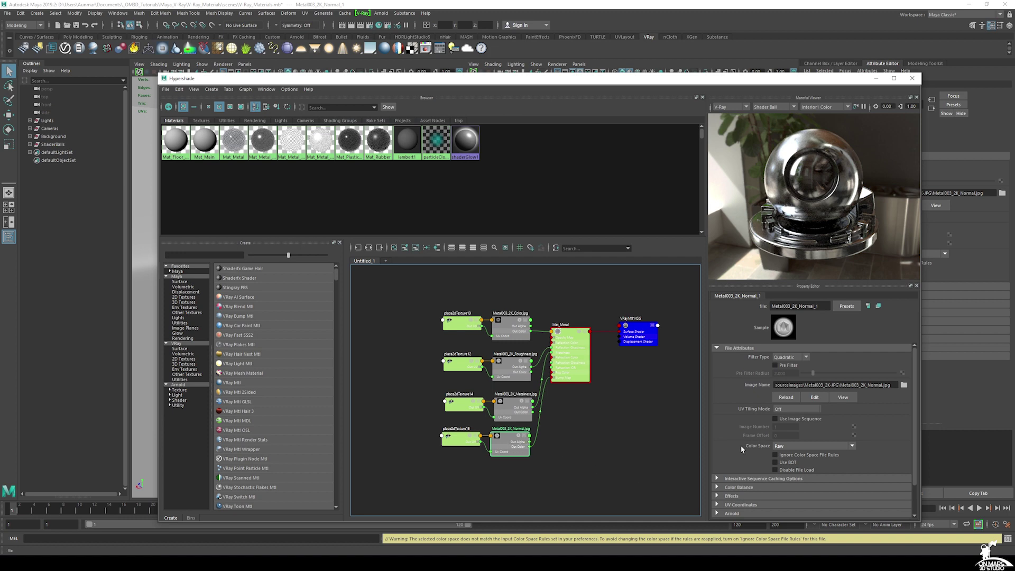
Step: Move the Hypershade window out of the way and render the shader ball, placing the V-Ray frame buffer beside the outliner
{"action": "left_click_drag", "start_coordinate": [564, 85], "coordinate": [527, 241]}
{"action": "left_click", "coordinate": [350, 25]}
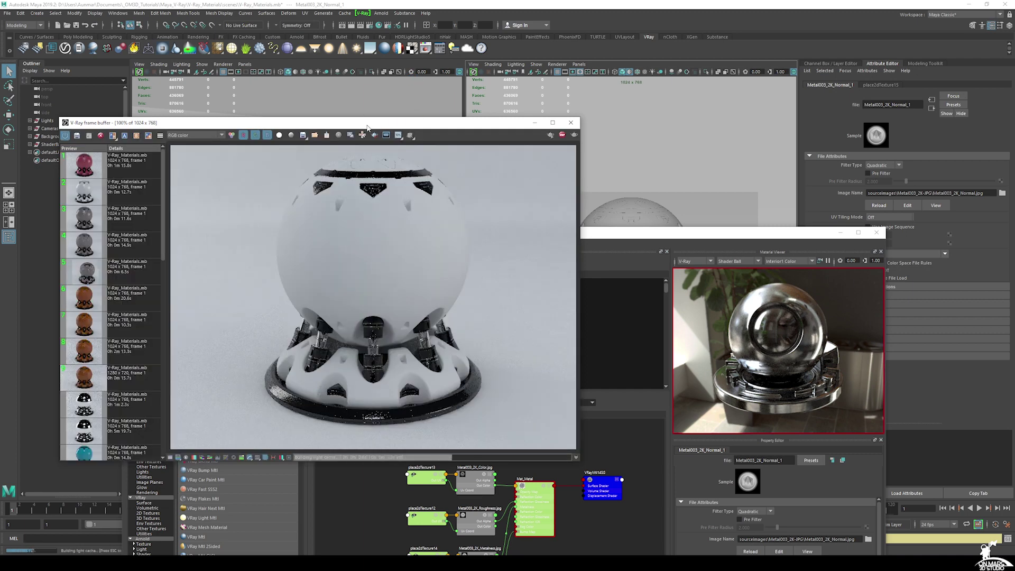
{"action": "left_click_drag", "start_coordinate": [366, 127], "coordinate": [543, 146]}
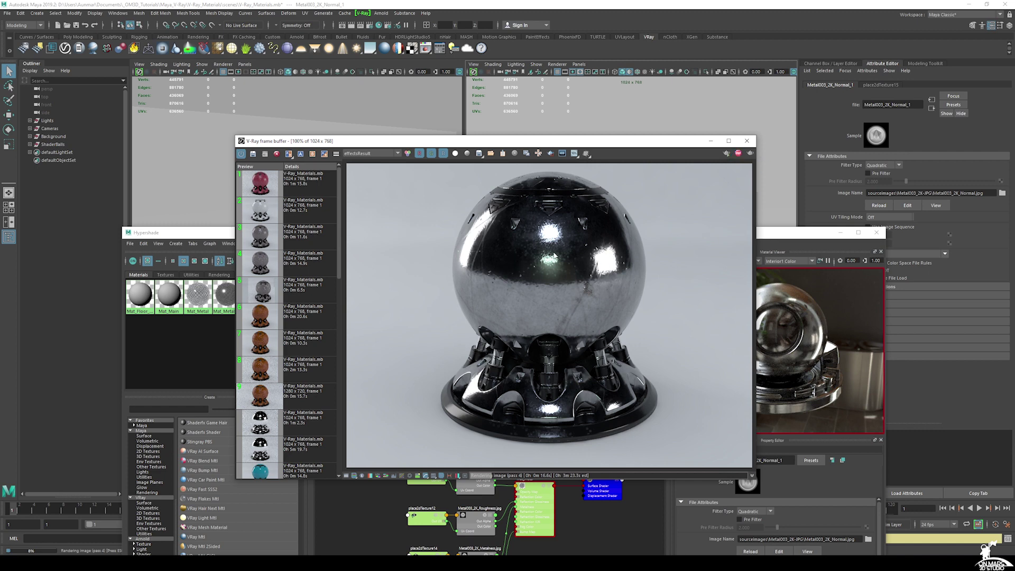
Step: Display the earlier red shader ball render from the frame buffer history and arrange the frame buffer in front of the Hypershade window
{"action": "left_click", "coordinate": [303, 211]}
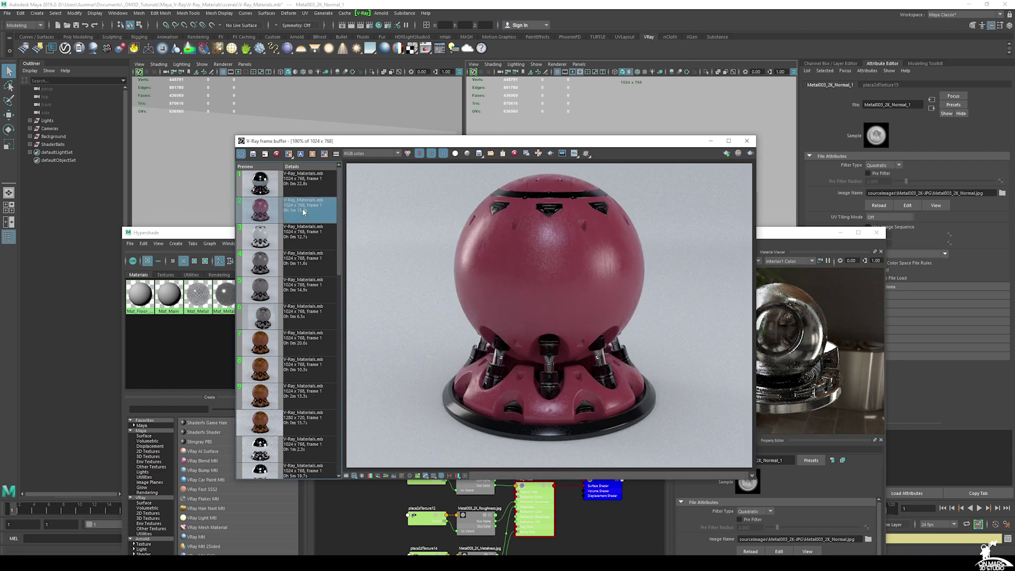
{"action": "left_click_drag", "start_coordinate": [425, 145], "coordinate": [428, 77]}
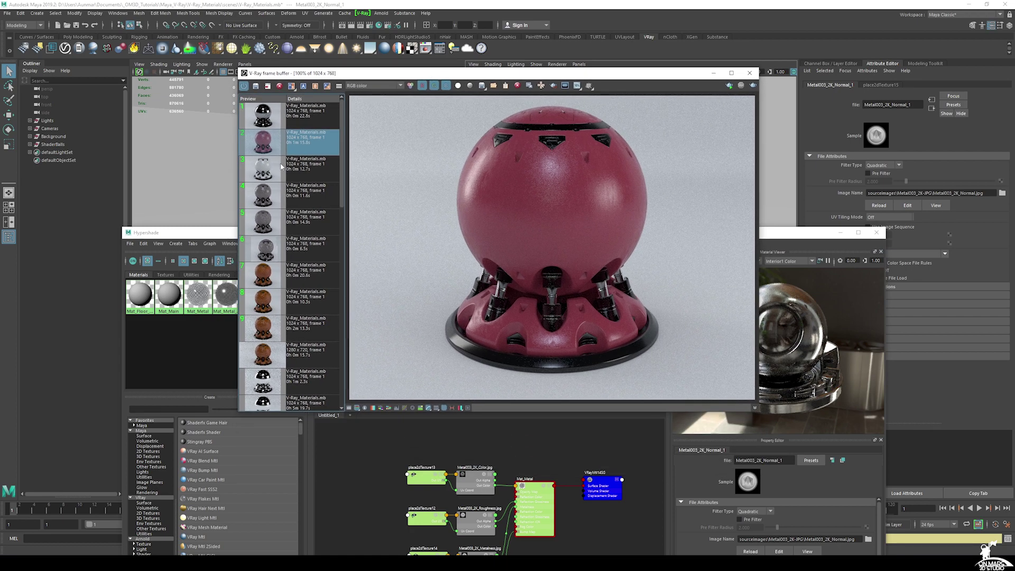
{"action": "left_click_drag", "start_coordinate": [773, 237], "coordinate": [750, 245]}
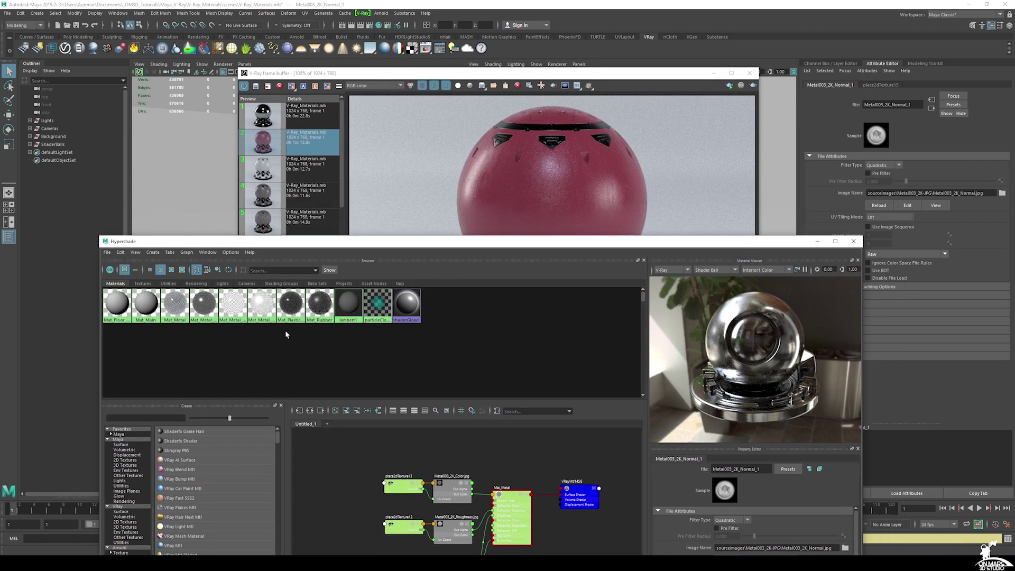
{"action": "left_click", "coordinate": [414, 154]}
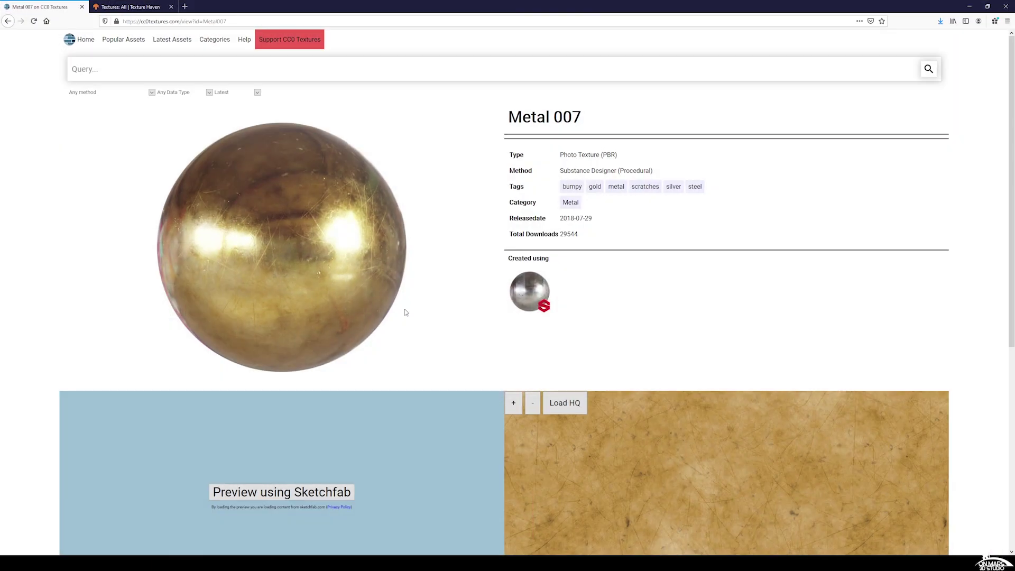
Step: Switch to the Texture Haven page in the browser and browse its collection of all textures
{"action": "left_click", "coordinate": [130, 6]}
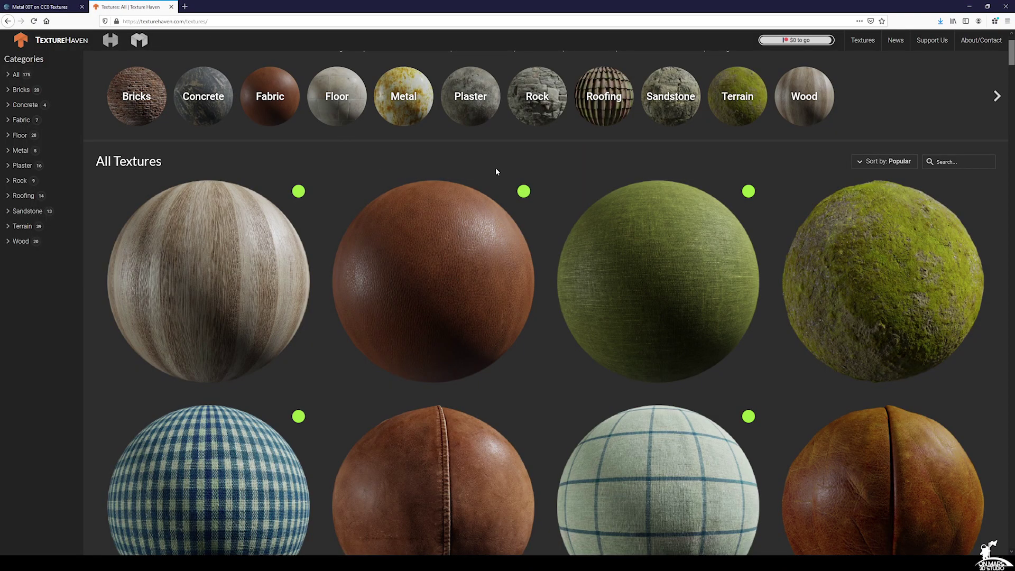
{"action": "scroll", "coordinate": [431, 211], "scroll_direction": "down", "scroll_amount": 3}
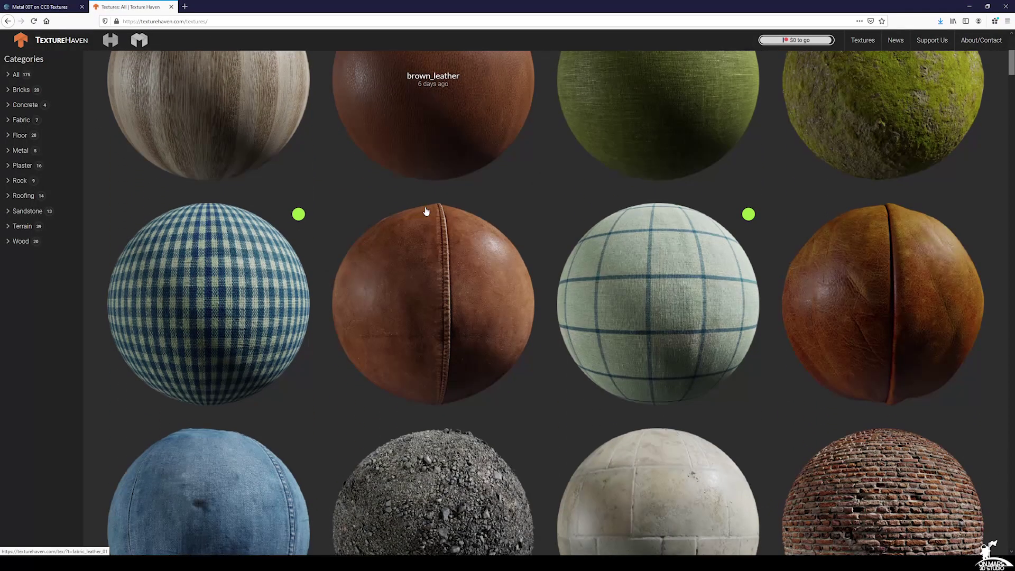
{"action": "scroll", "coordinate": [434, 210], "scroll_direction": "up", "scroll_amount": 3}
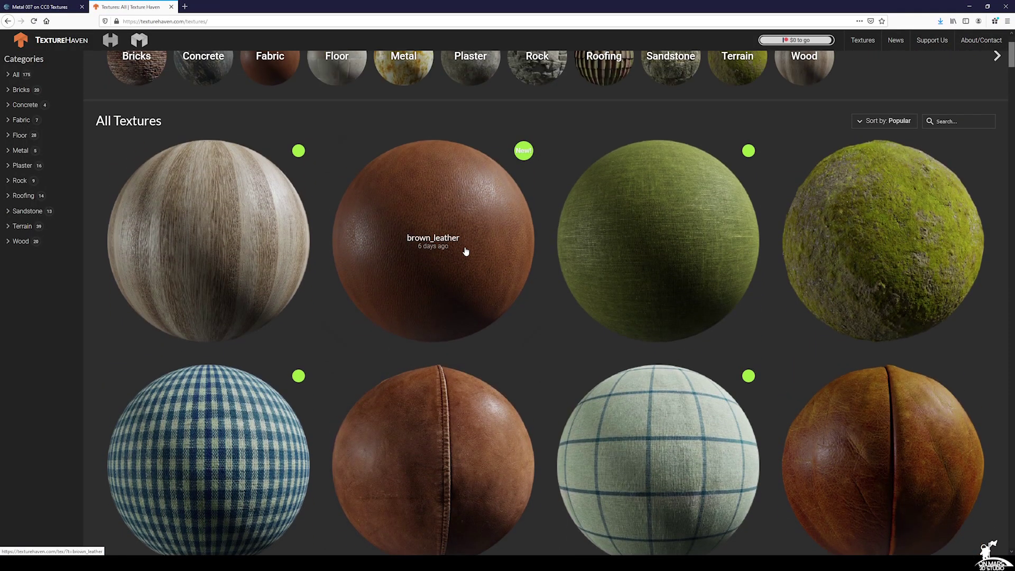
{"action": "scroll", "coordinate": [351, 288], "scroll_direction": "up", "scroll_amount": 2}
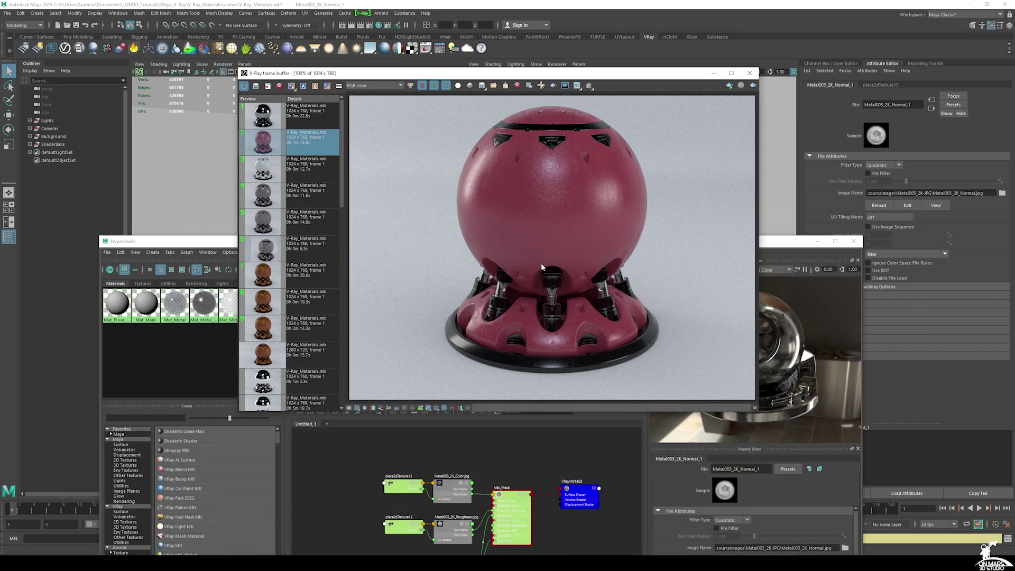
Step: Return to Maya and move the Hypershade window up over the frame buffer, showing the full Mat_Metal node graph
{"action": "left_click_drag", "start_coordinate": [781, 244], "coordinate": [821, 89]}
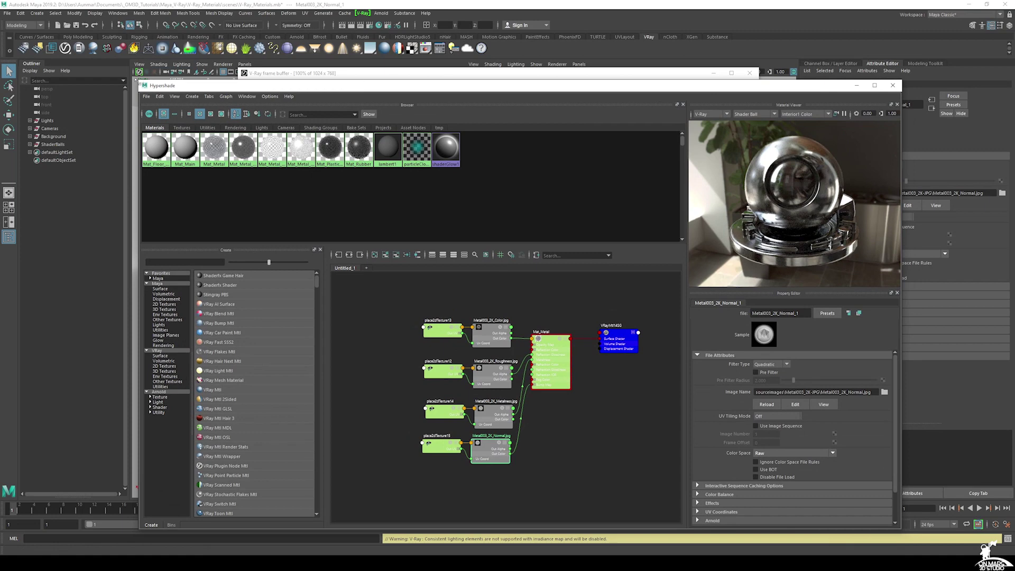
{"action": "left_click_drag", "start_coordinate": [137, 85], "coordinate": [137, 101]}
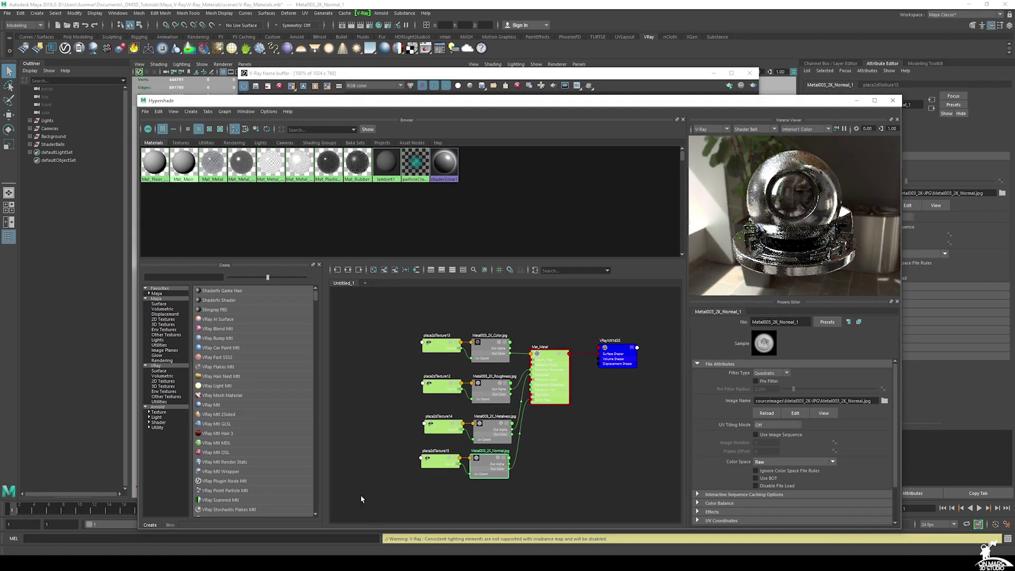